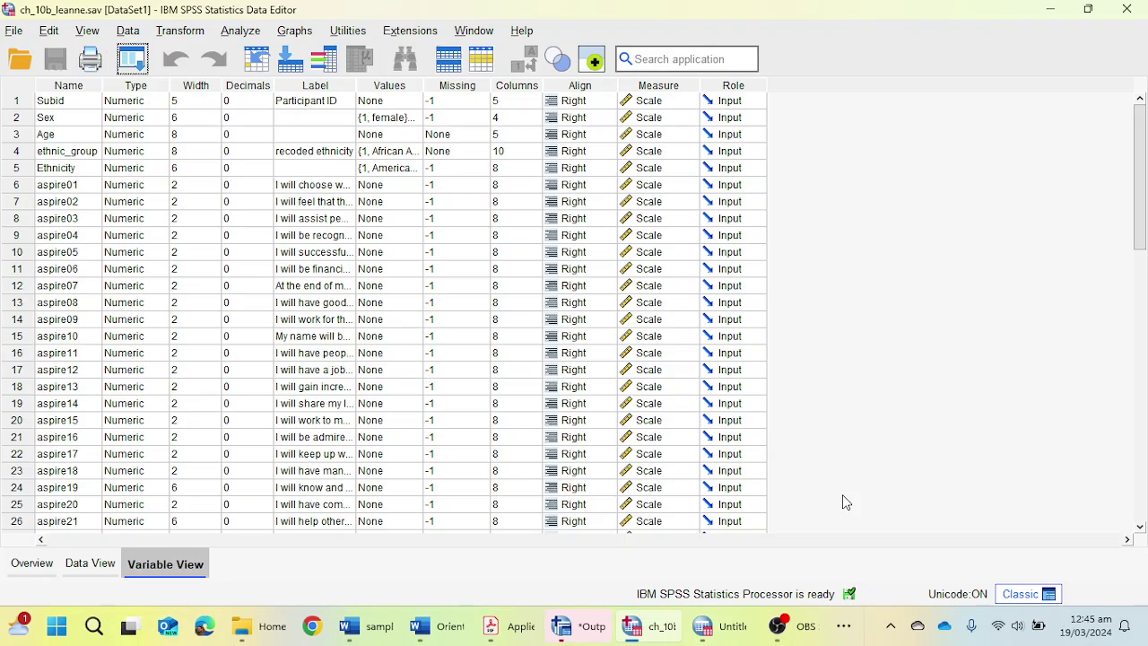
# - Open the Factor Analysis dialog from Analyze > Dimension Reduction > Factor
pyautogui.click(235, 32)
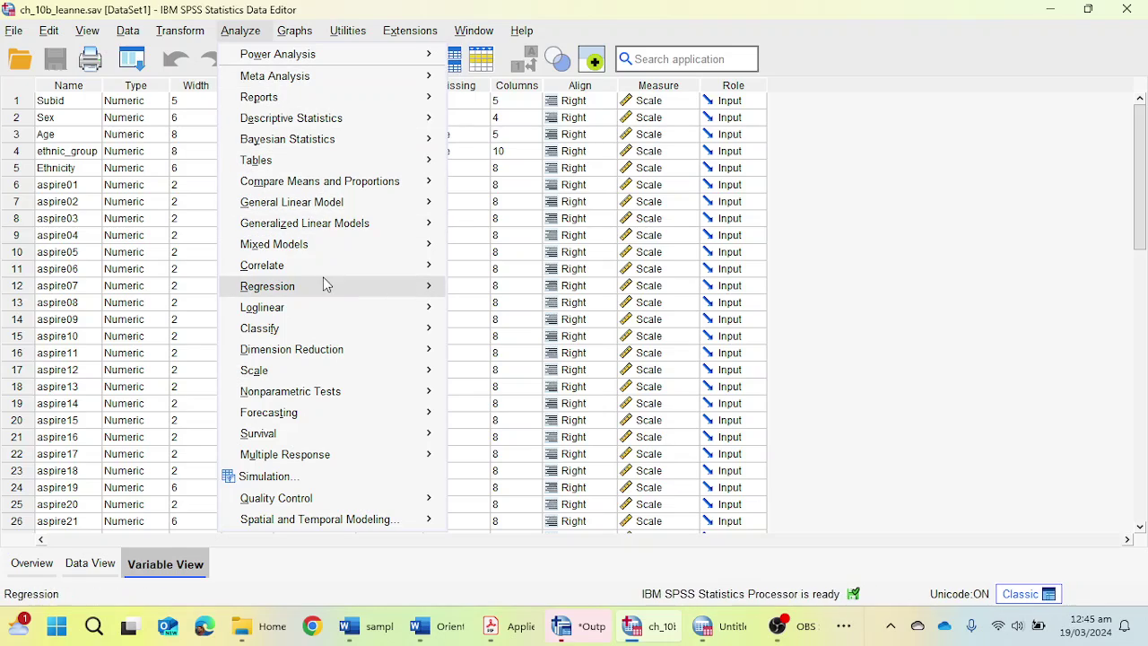
pyautogui.moveTo(335, 355)
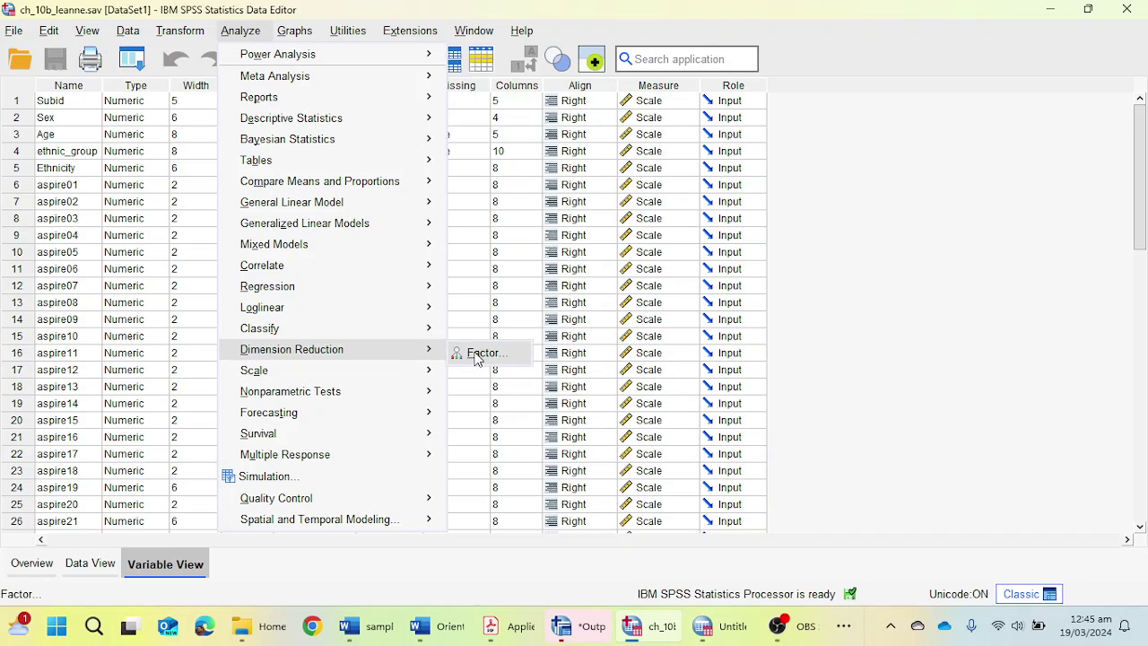
pyautogui.click(481, 355)
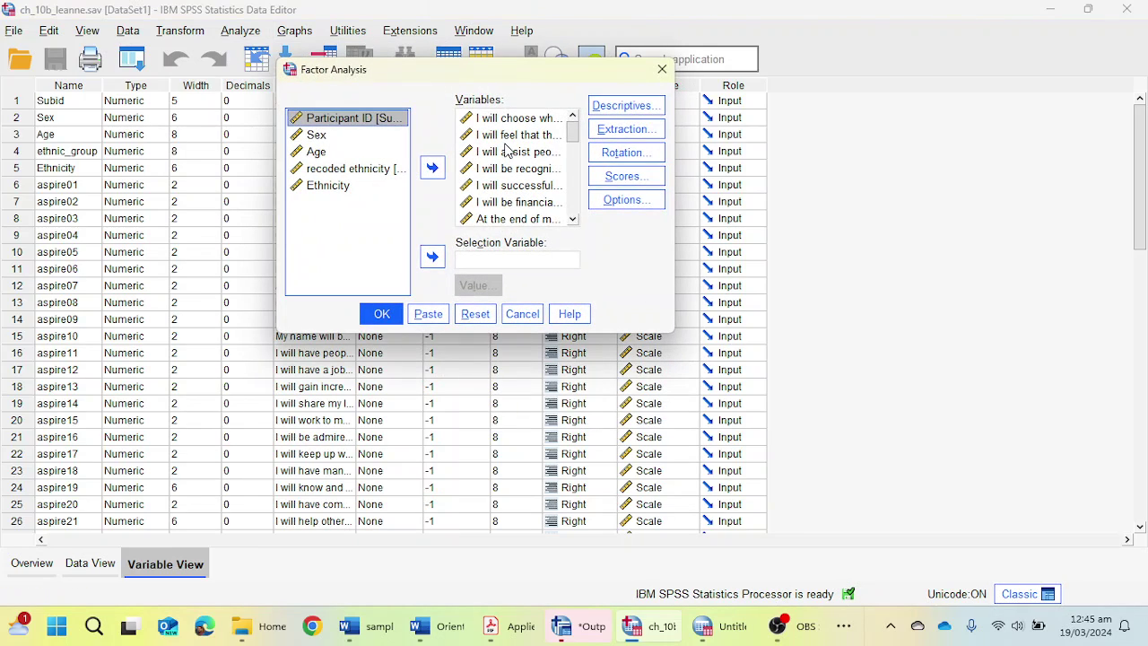
# - Empty the analysis Variables box by moving all variables back out, then switch to the textbook PDF
pyautogui.hotkey('ctrl', 'a')
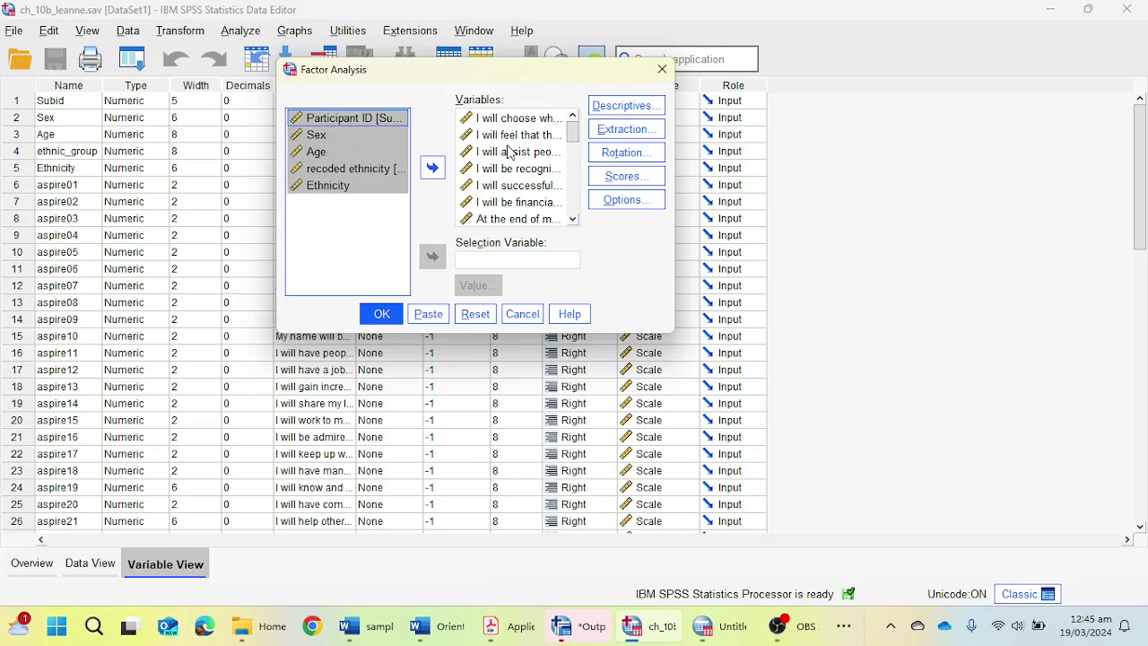
pyautogui.click(512, 153)
pyautogui.hotkey('ctrl', 'a')
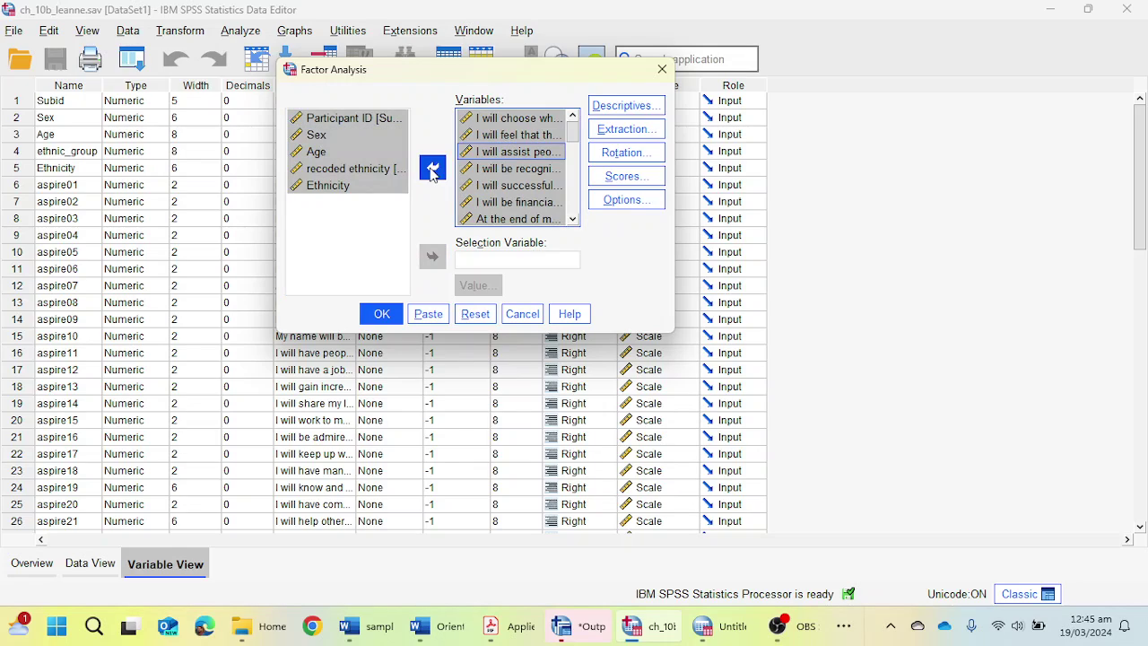
pyautogui.click(433, 167)
pyautogui.scroll(-2, 359, 242)
pyautogui.click(363, 235)
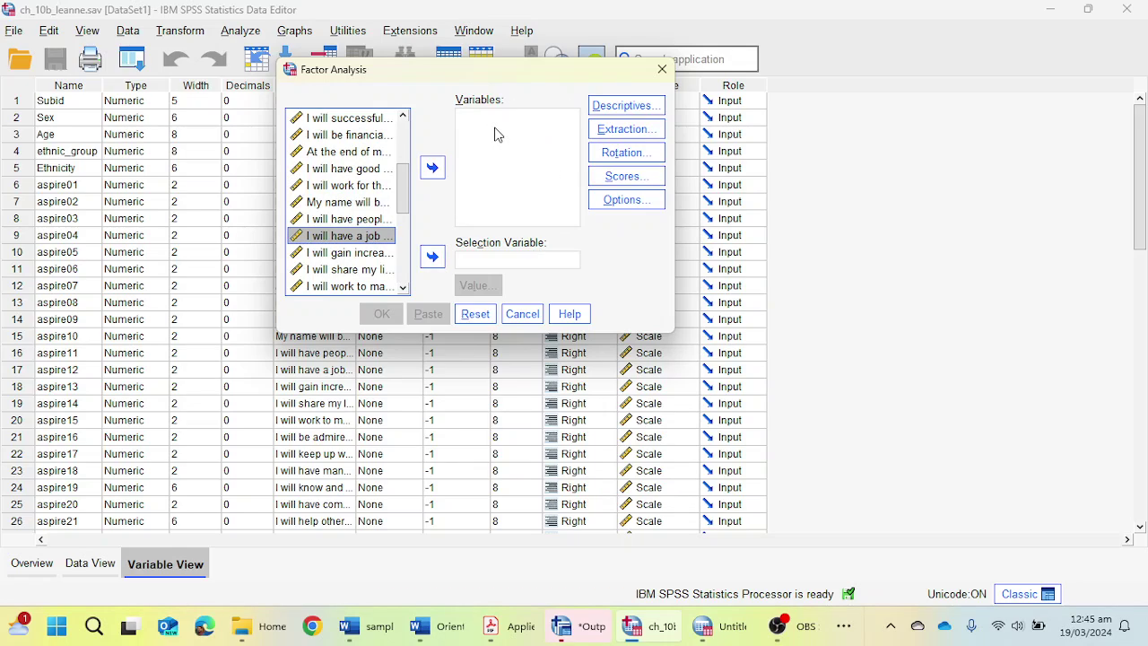
pyautogui.click(518, 633)
# - Review Table 10b.2's Intrinsic Orientation and Social Recognition sub-scales and their item wording
pyautogui.scroll(-2, 507, 381)
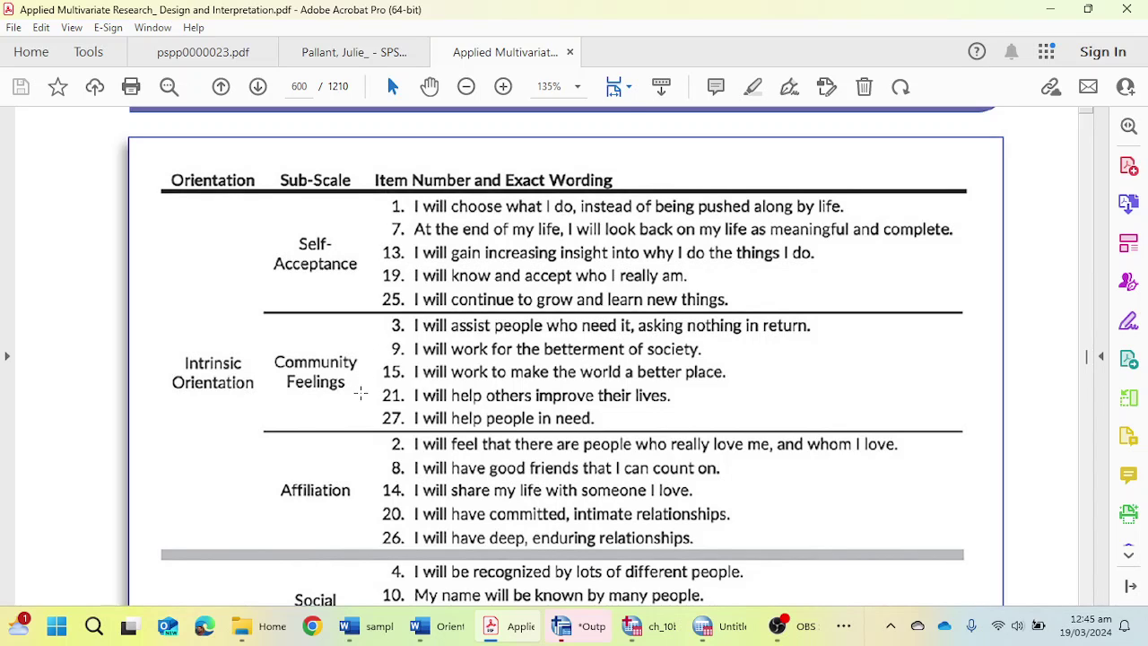
pyautogui.scroll(-1, 359, 390)
pyautogui.scroll(-5, 360, 392)
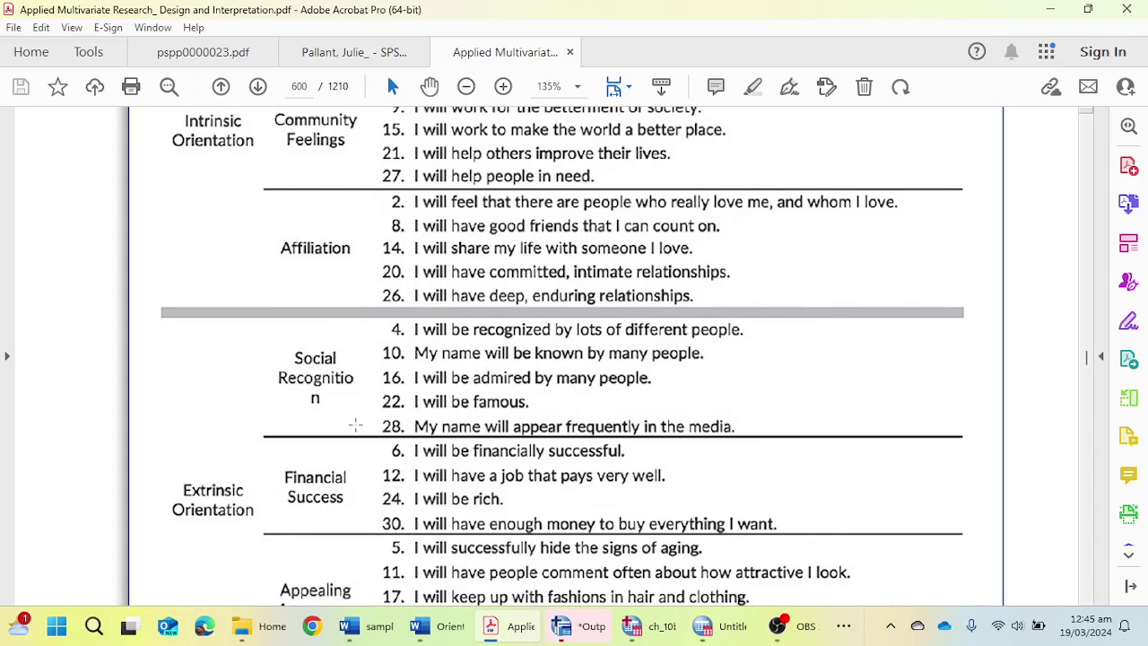
pyautogui.scroll(-2, 363, 404)
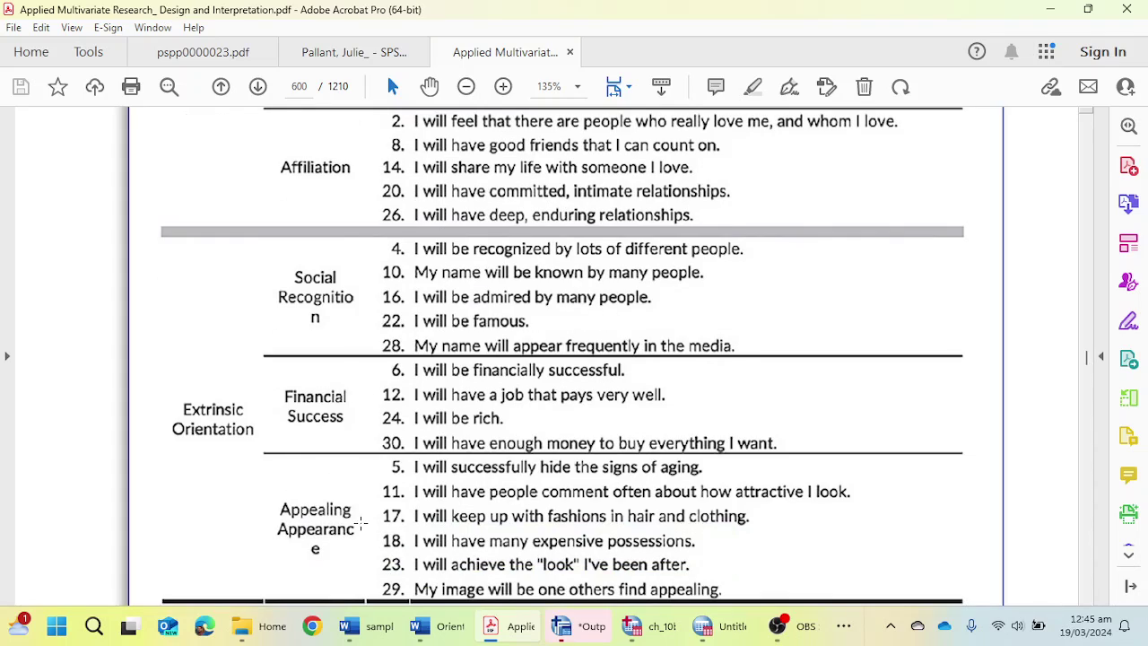
pyautogui.scroll(7, 592, 448)
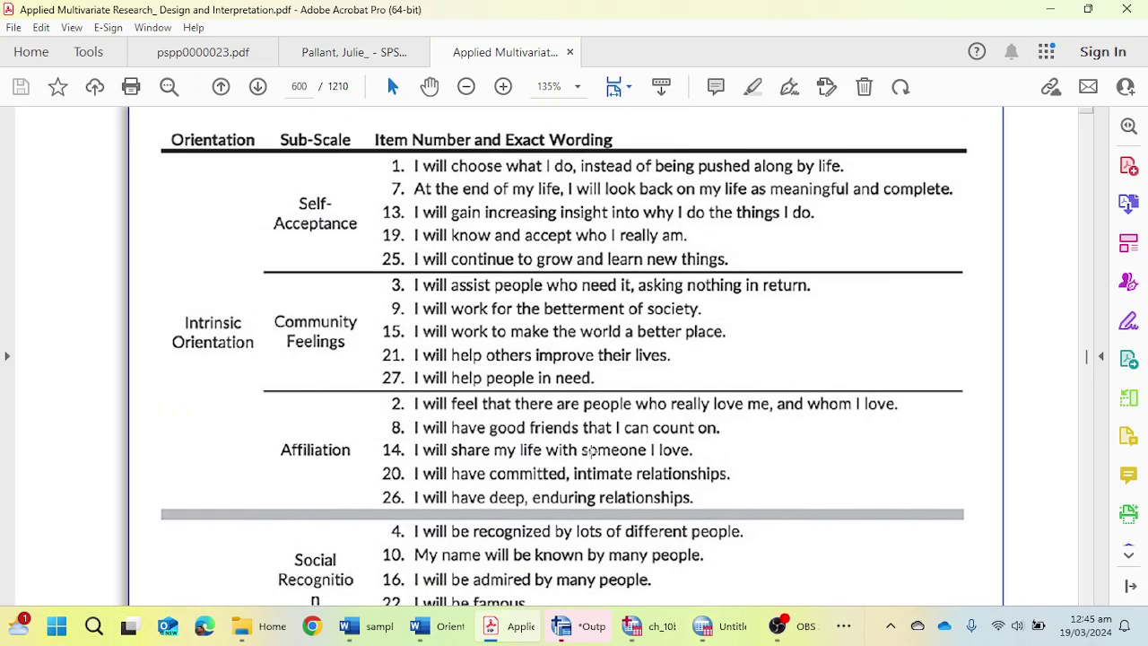
pyautogui.scroll(3, 592, 448)
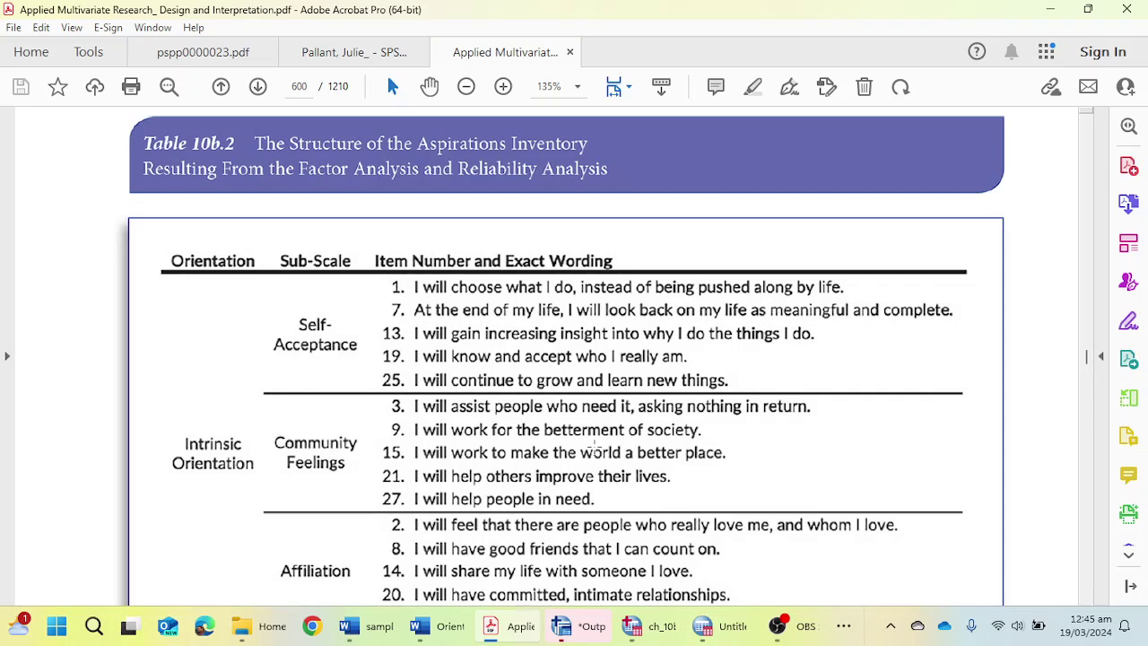
pyautogui.scroll(-6, 458, 461)
pyautogui.scroll(-2, 457, 461)
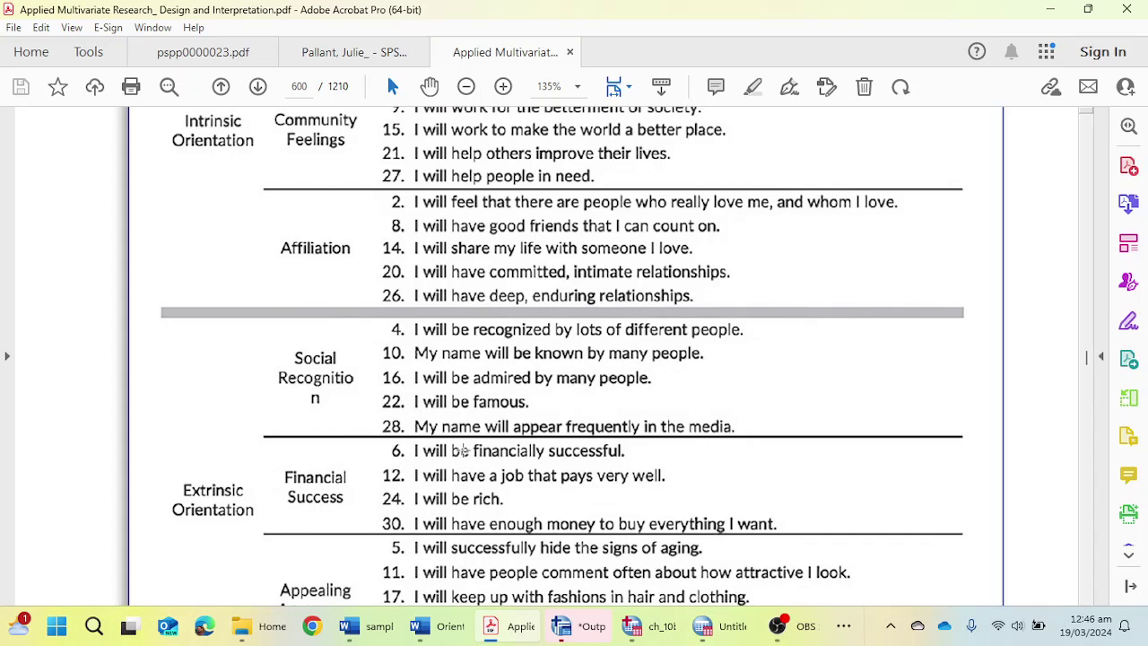
pyautogui.scroll(5, 460, 453)
pyautogui.scroll(4, 427, 395)
pyautogui.scroll(2, 424, 448)
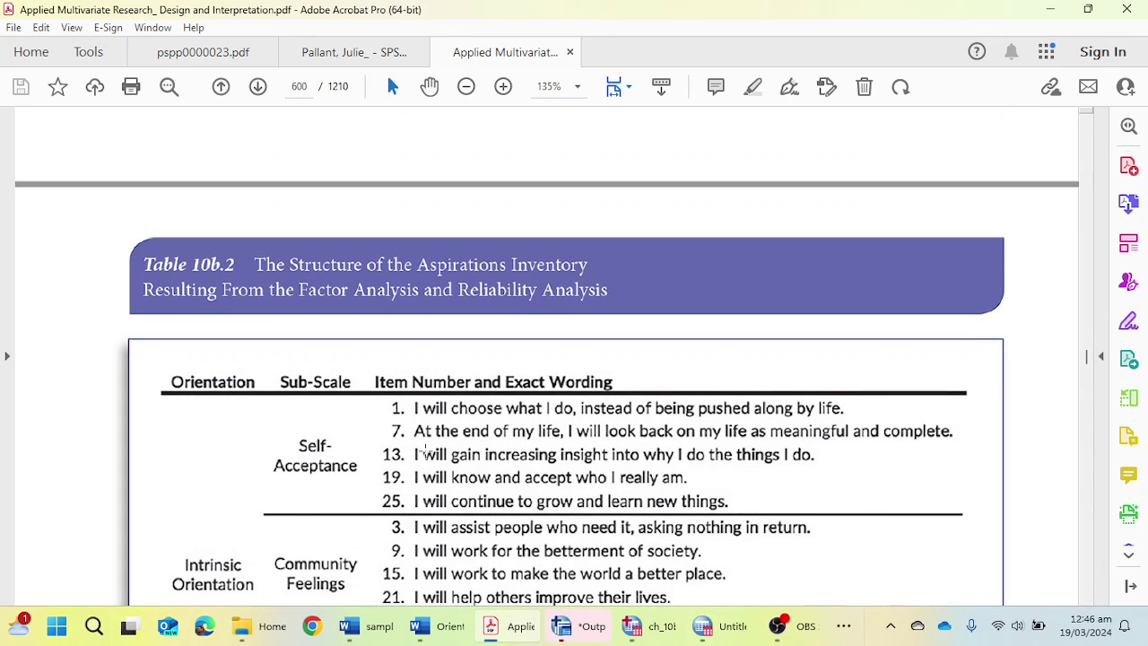
pyautogui.scroll(3, 591, 414)
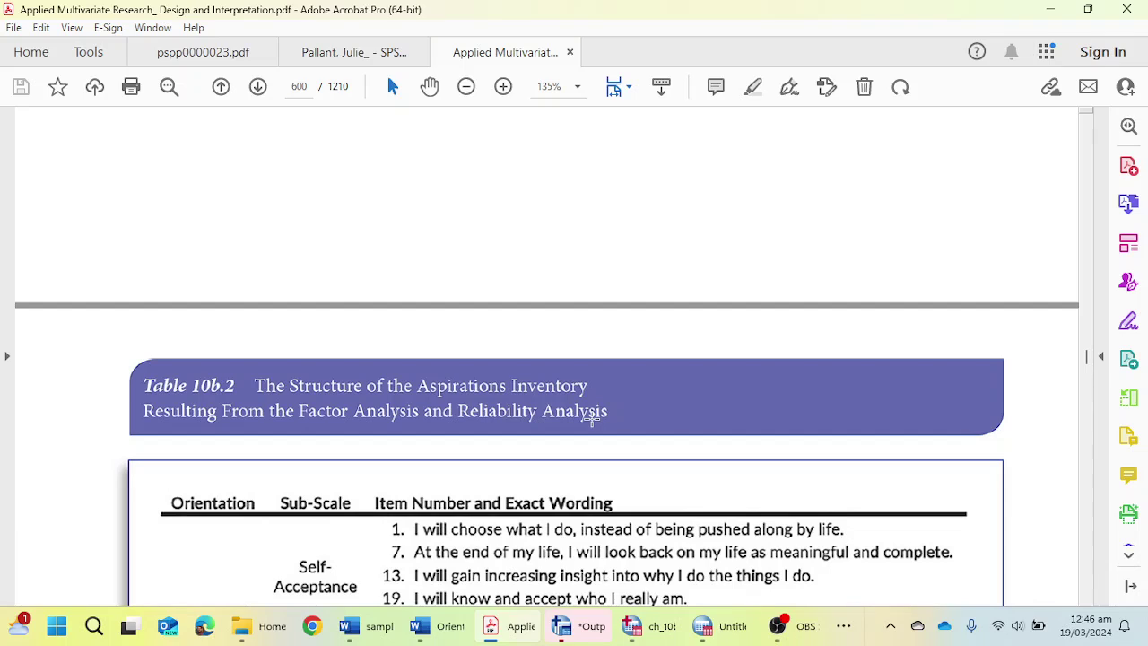
pyautogui.scroll(-4, 591, 415)
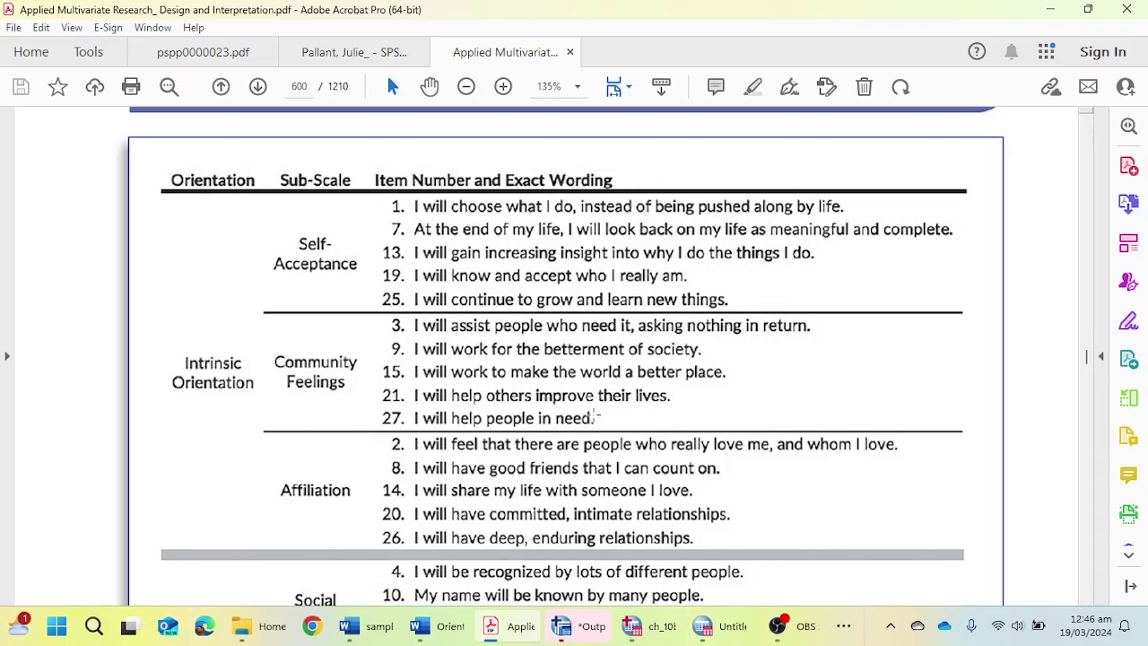
pyautogui.scroll(2, 596, 413)
pyautogui.scroll(-3, 601, 409)
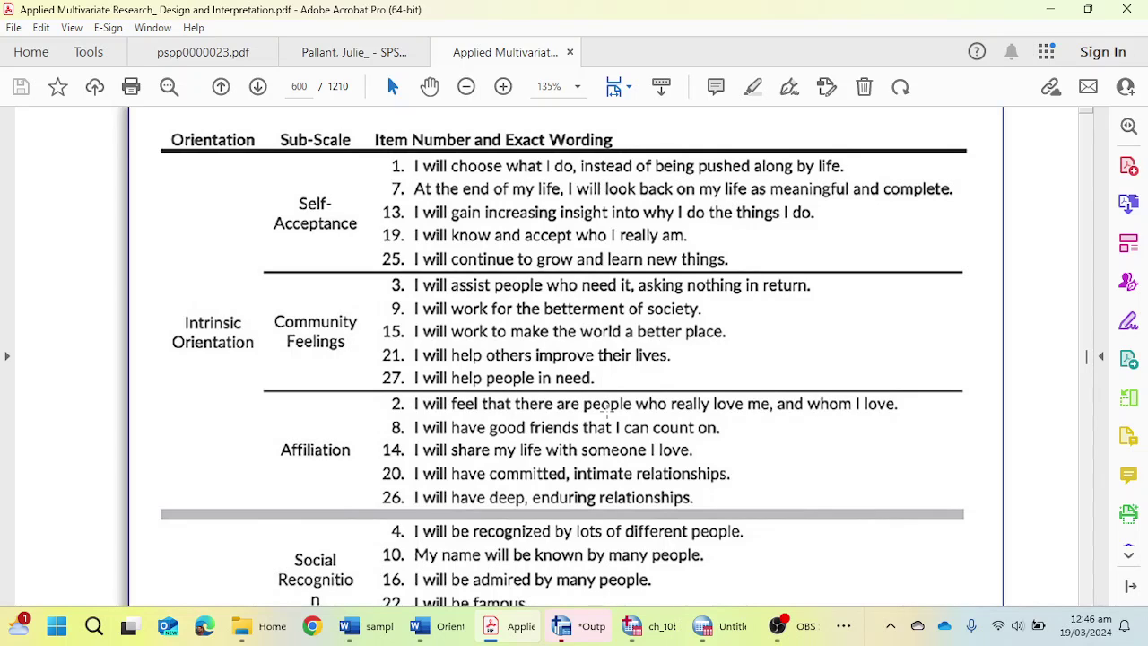
# - Add every 'I will…' aspiration item to the analysis variables, excluding Participant ID, Sex, Age and ethnicity variables
pyautogui.moveTo(653, 633)
pyautogui.click(660, 574)
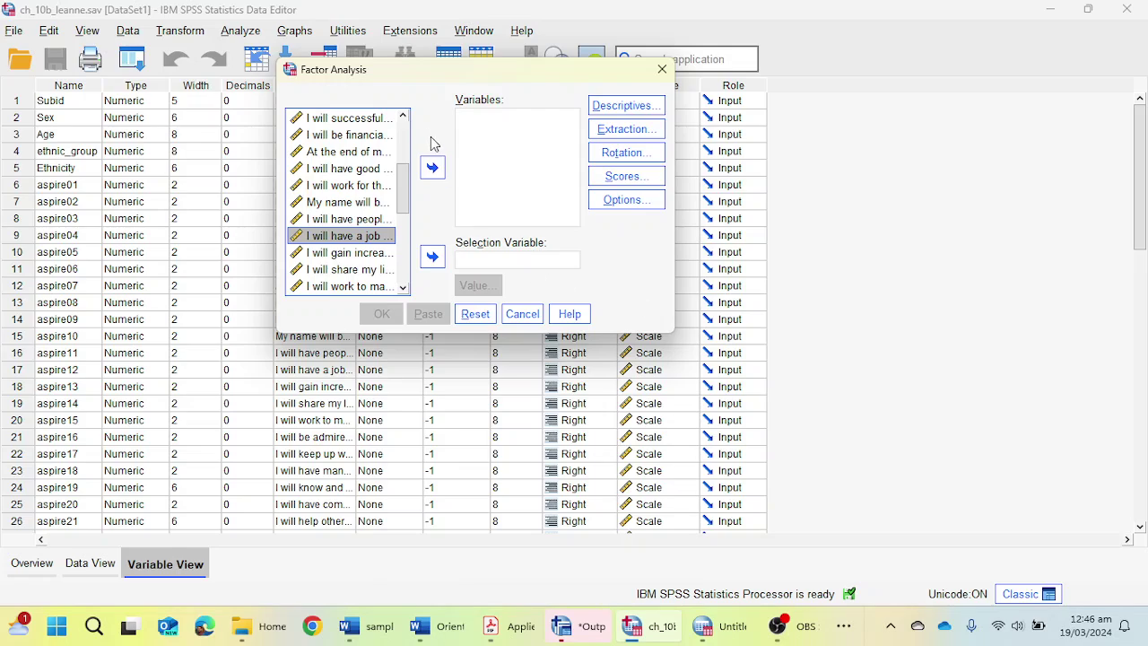
pyautogui.scroll(3, 364, 215)
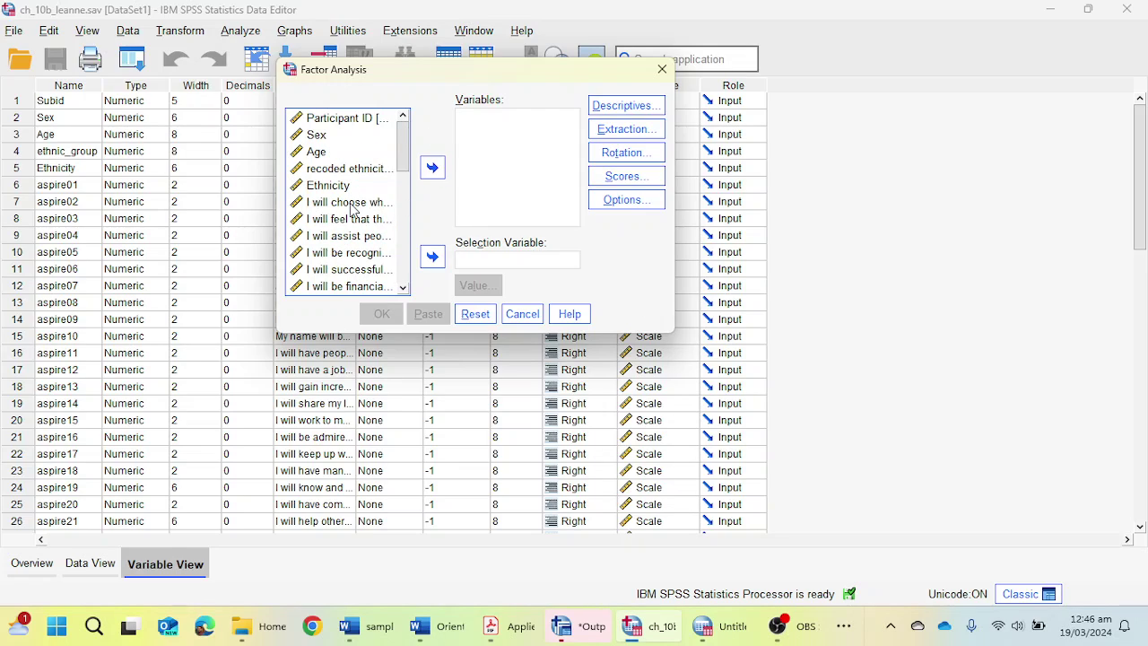
pyautogui.click(359, 203)
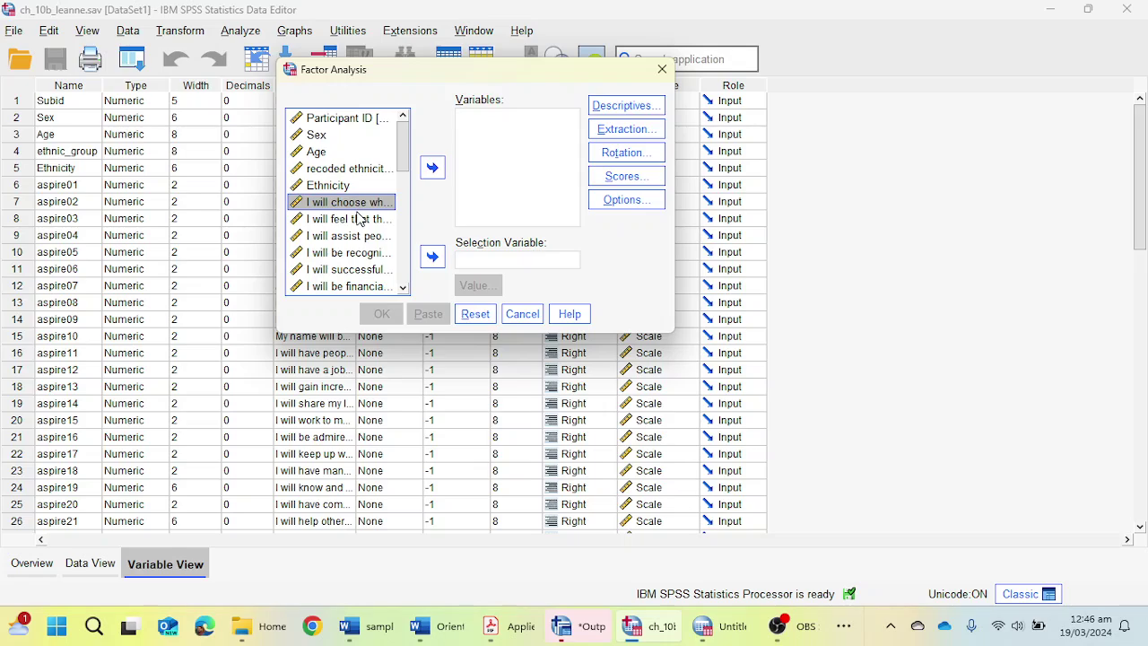
pyautogui.hotkey('ctrl', 'a')
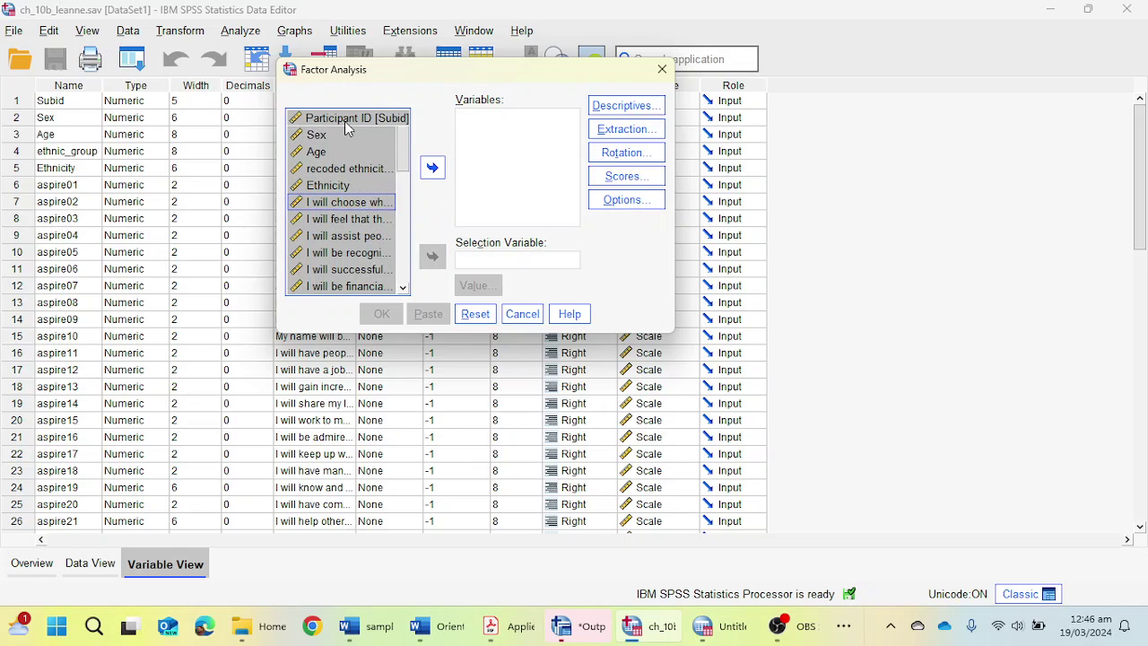
pyautogui.keyDown('ctrl'); pyautogui.click(344, 120); pyautogui.keyUp('ctrl')
pyautogui.keyDown('ctrl'); pyautogui.click(316, 135); pyautogui.keyUp('ctrl')
pyautogui.keyDown('ctrl'); pyautogui.click(318, 151); pyautogui.keyUp('ctrl')
pyautogui.keyDown('ctrl'); pyautogui.click(334, 170); pyautogui.keyUp('ctrl')
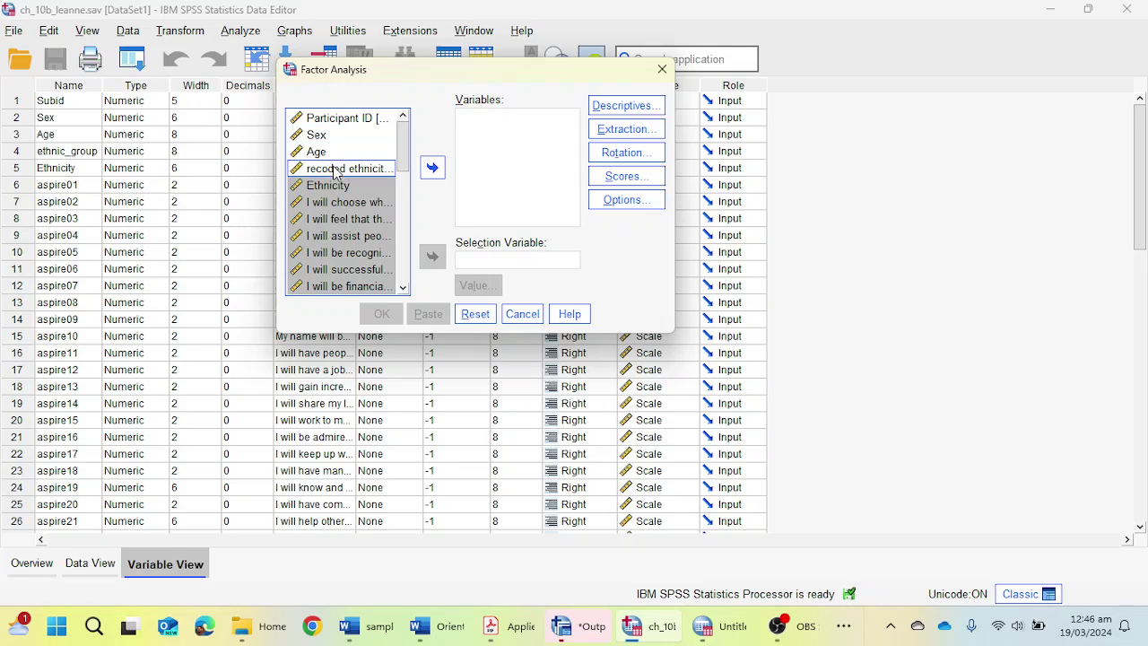
pyautogui.keyDown('ctrl'); pyautogui.click(327, 187); pyautogui.keyUp('ctrl')
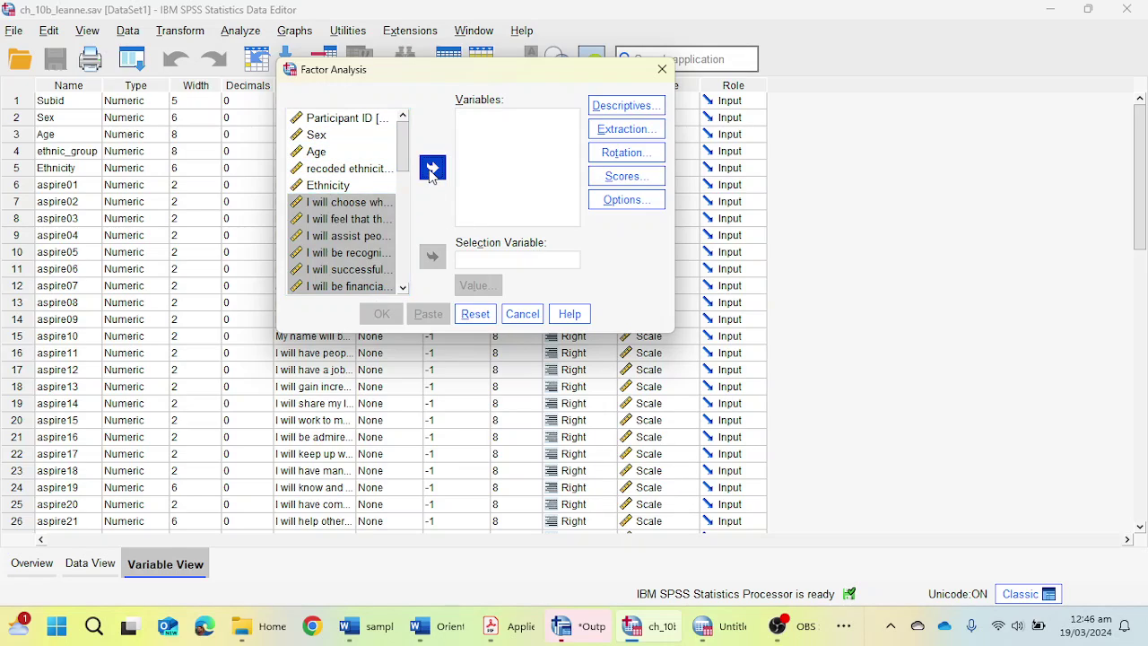
pyautogui.click(431, 169)
pyautogui.scroll(-5, 510, 127)
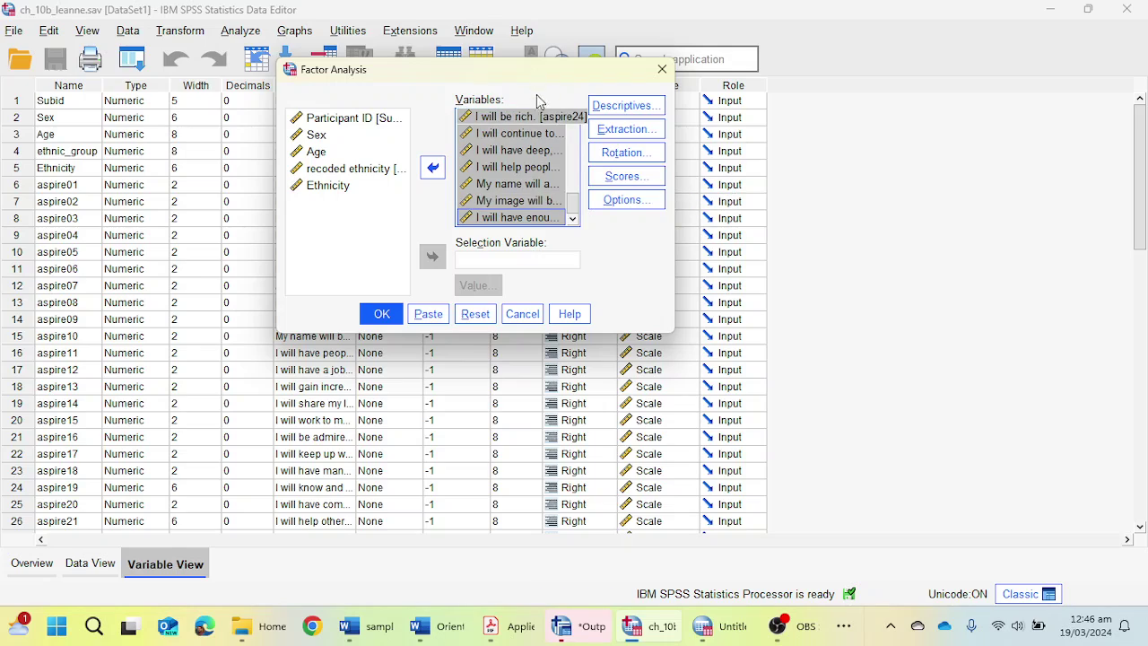
# - In Descriptives, request the initial solution plus KMO and Bartlett's test of sphericity
pyautogui.click(623, 106)
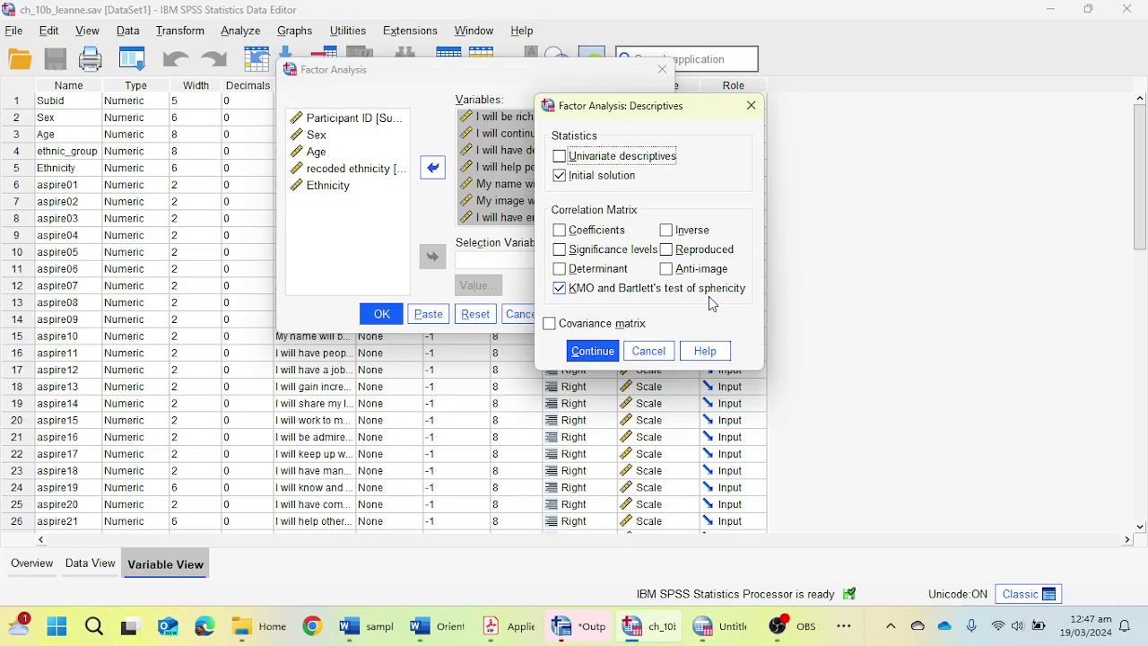
pyautogui.click(592, 351)
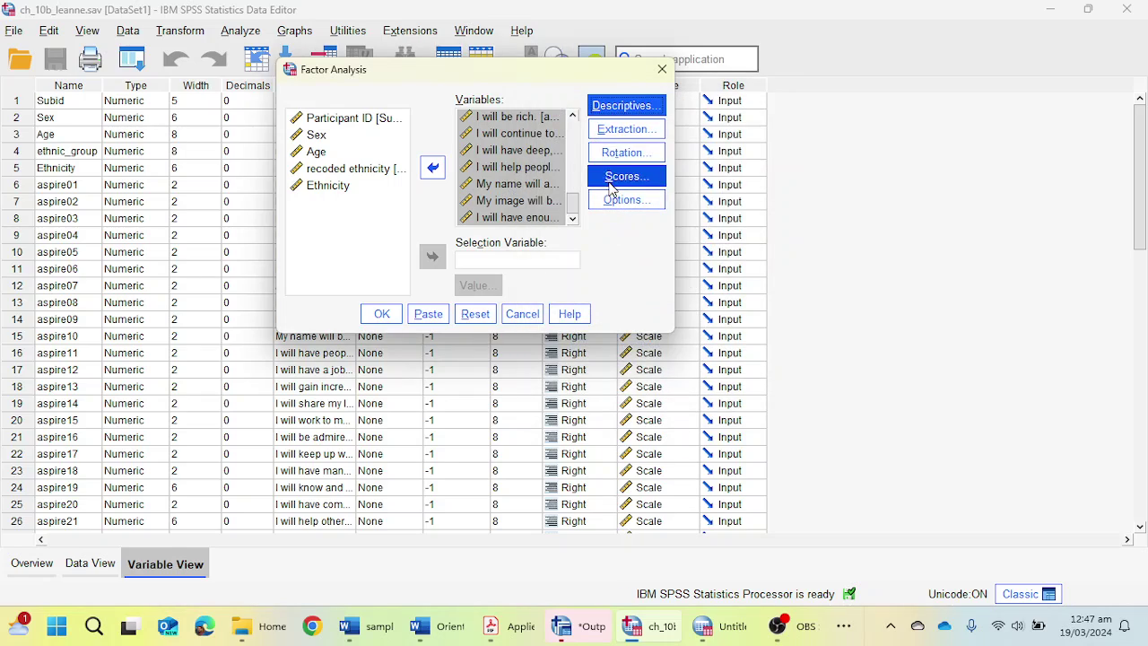
# - Set extraction to Principal components with a fixed 6 factors, the unrotated solution and a scree plot
pyautogui.click(622, 133)
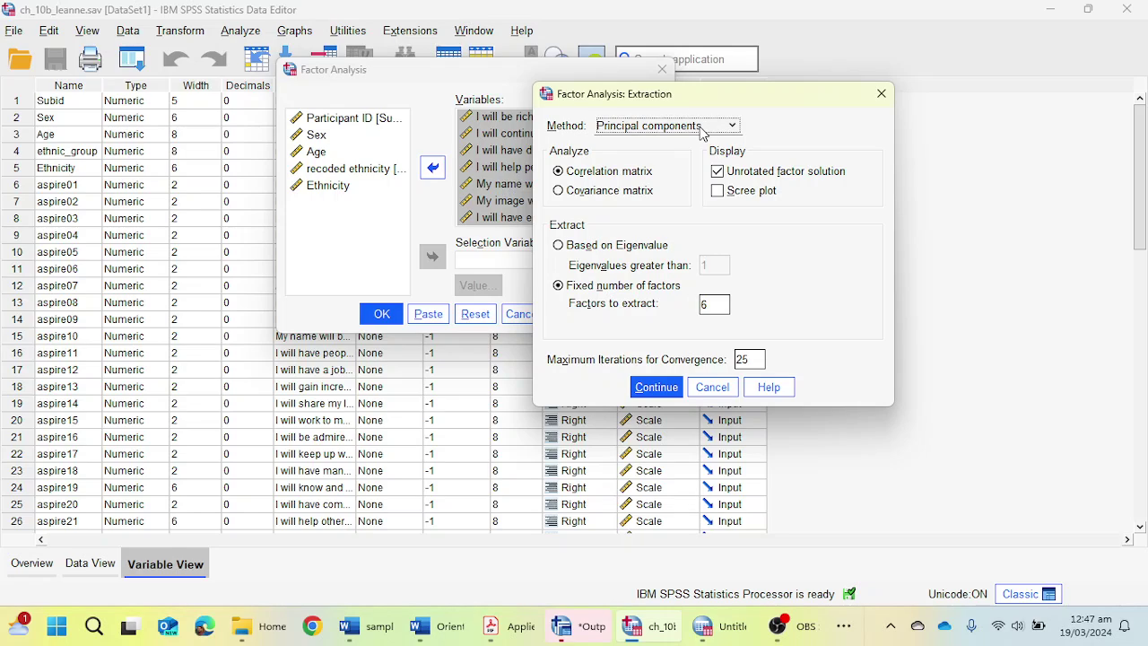
pyautogui.click(703, 128)
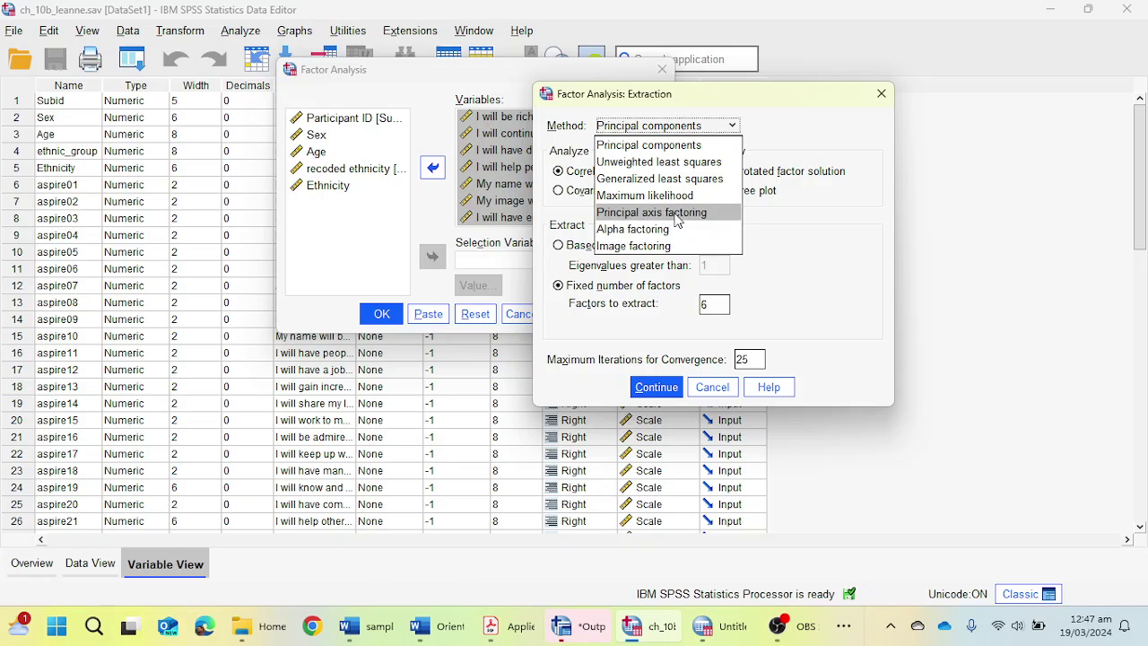
pyautogui.click(791, 109)
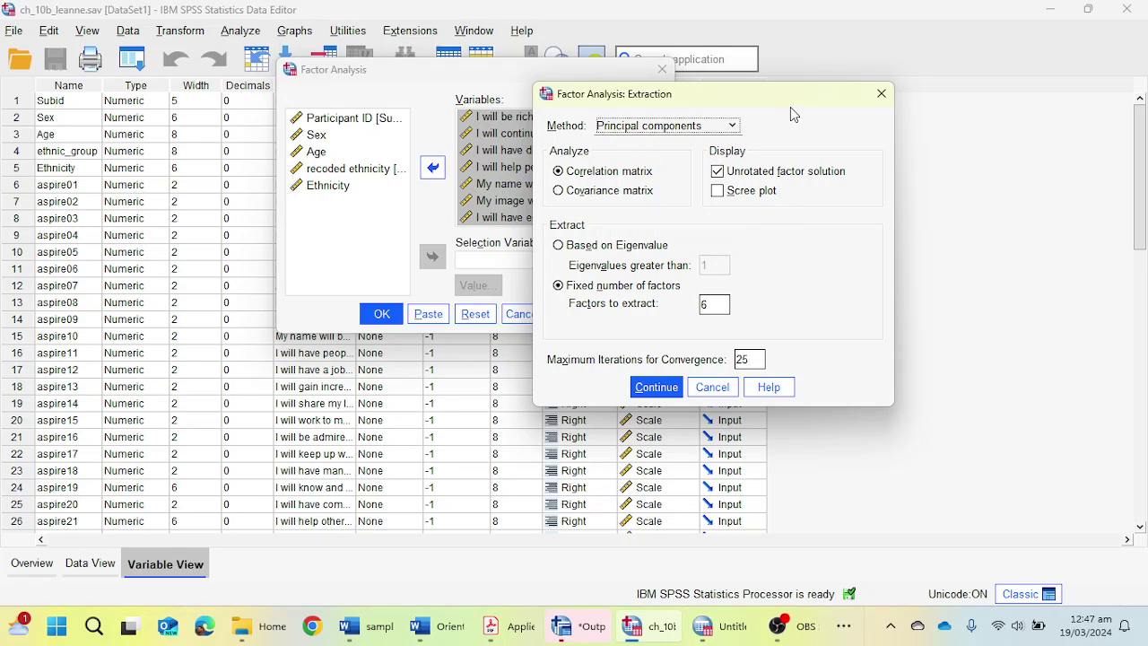
pyautogui.click(604, 254)
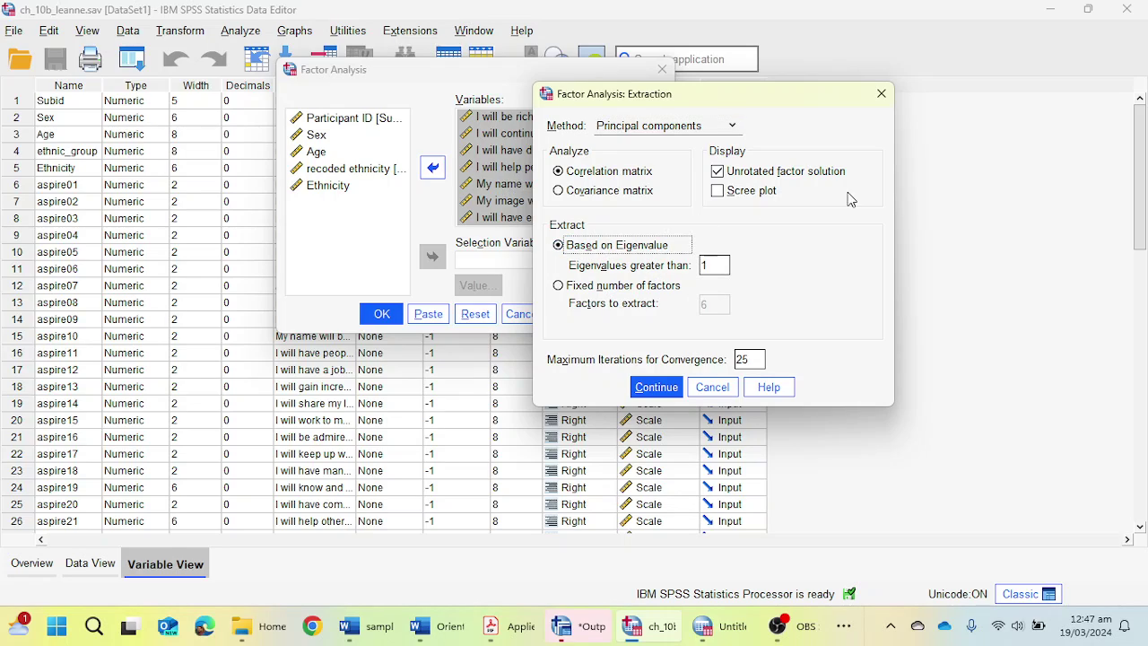
pyautogui.click(738, 195)
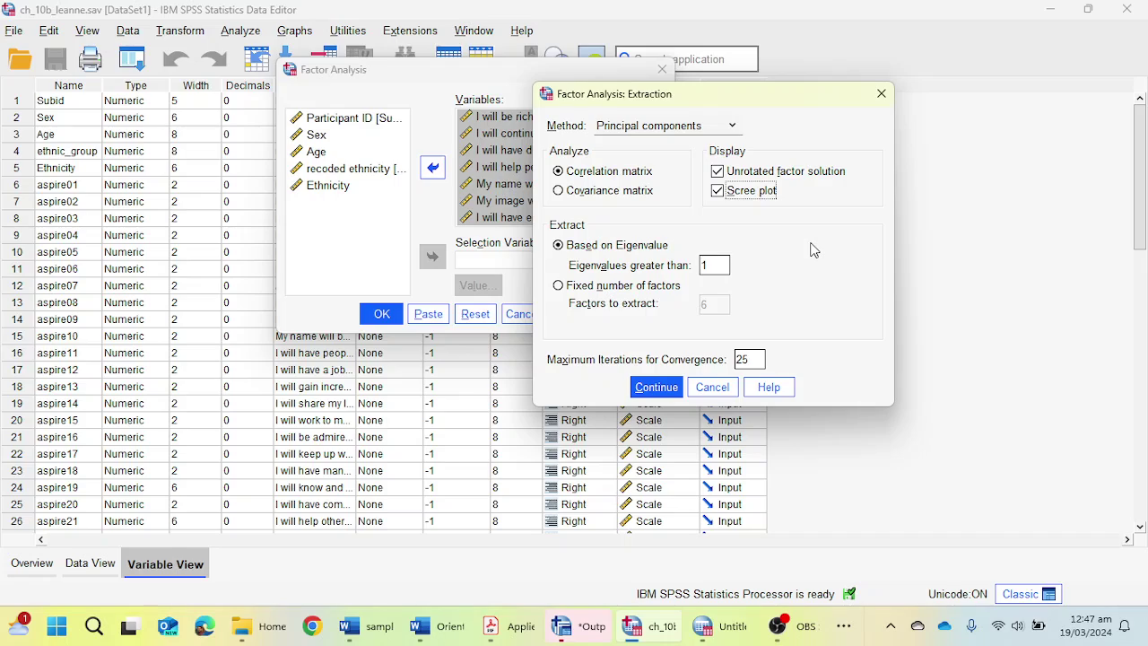
pyautogui.click(627, 285)
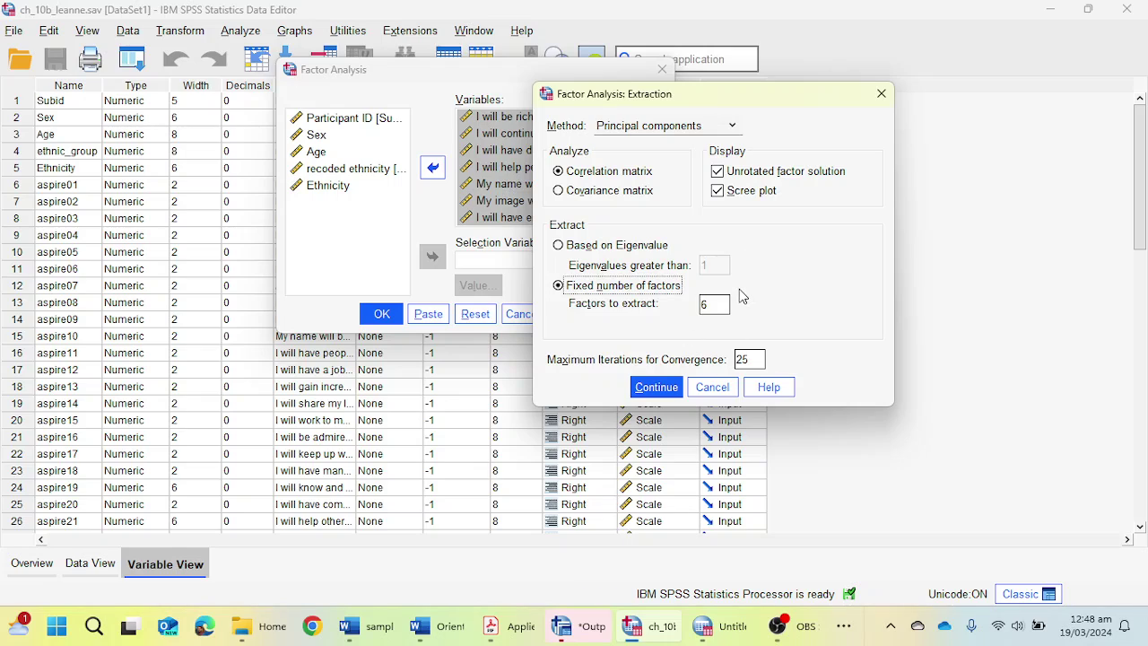
# - Confirm the extraction settings and accept Varimax rotation with the rotated solution displayed
pyautogui.click(656, 385)
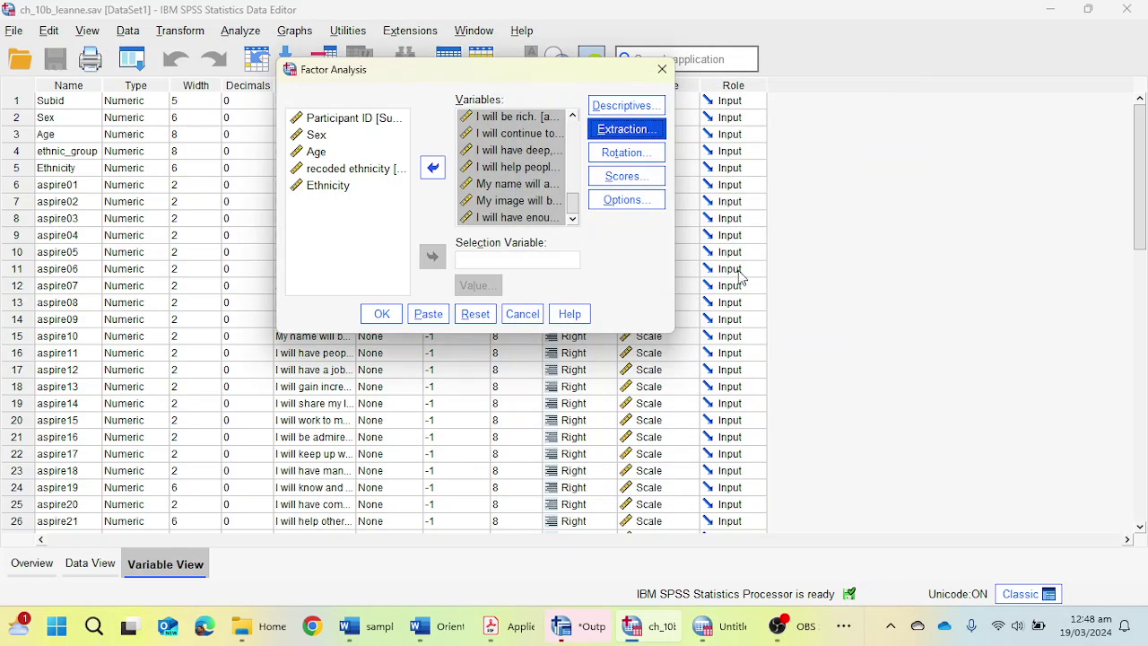
pyautogui.click(646, 158)
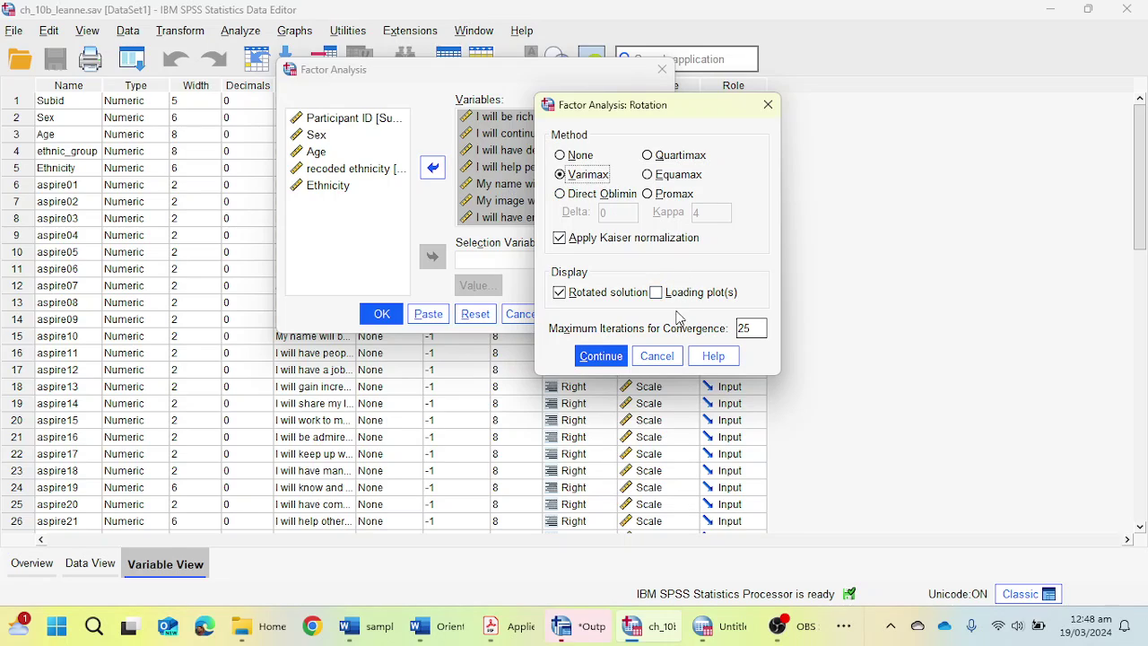
pyautogui.click(602, 358)
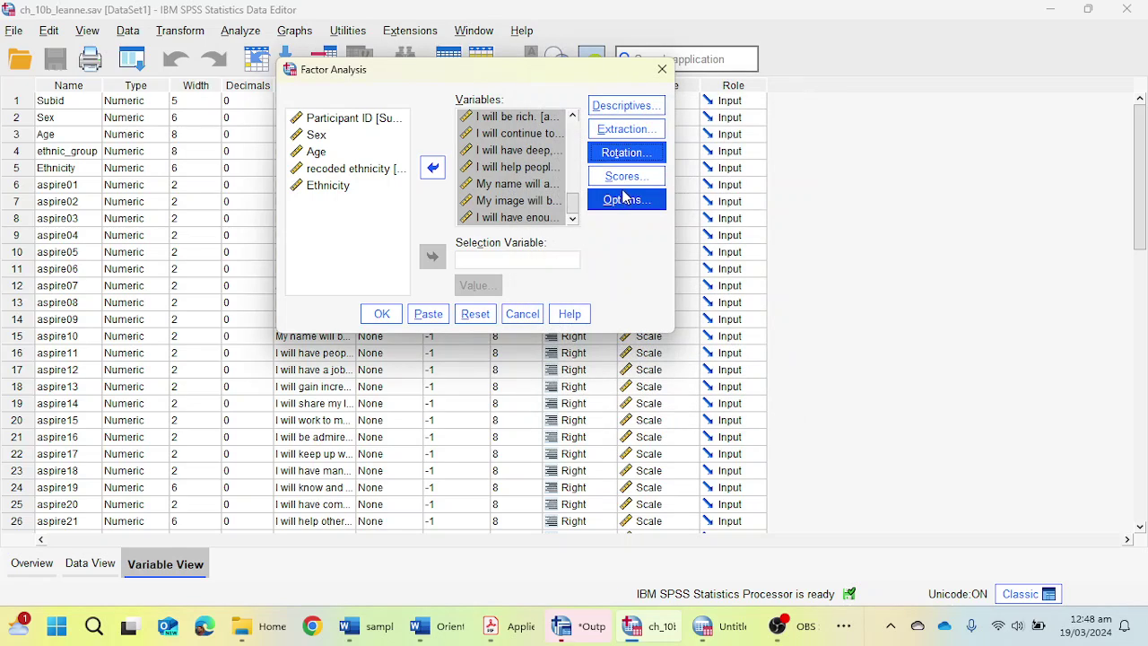
# - Suppress coefficients with absolute value below .40, keep sorting by size, and run the analysis
pyautogui.click(625, 201)
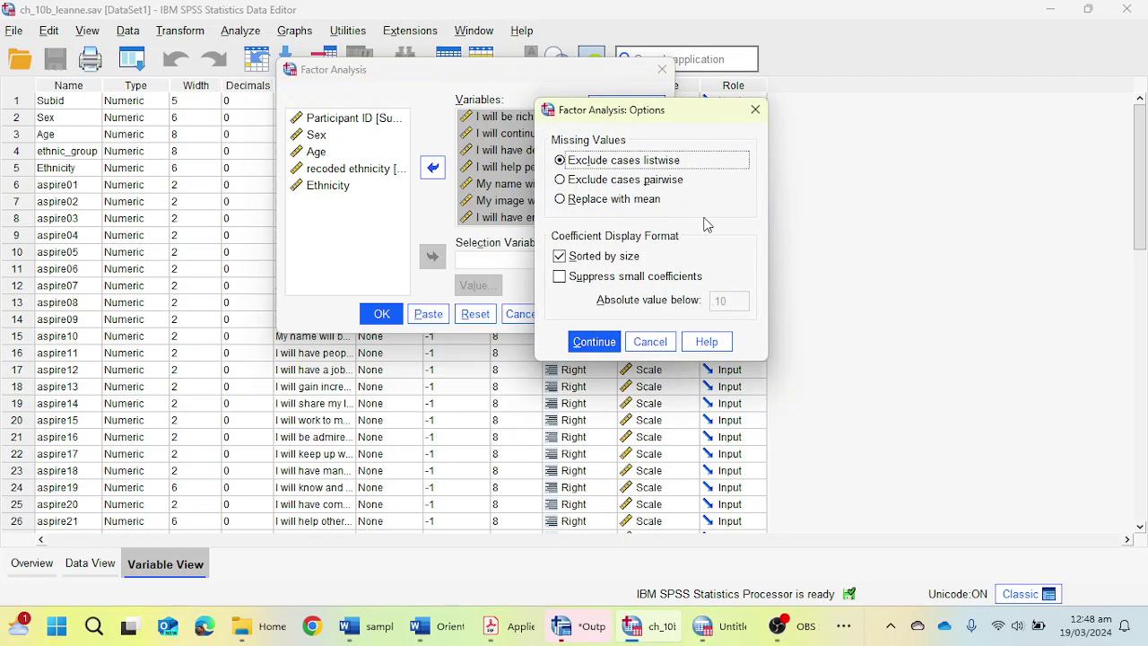
pyautogui.click(582, 279)
pyautogui.doubleClick(734, 302)
pyautogui.click(739, 302)
pyautogui.press('BackSpace')
pyautogui.press('BackSpace')
pyautogui.press('BackSpace')
pyautogui.write('.40')
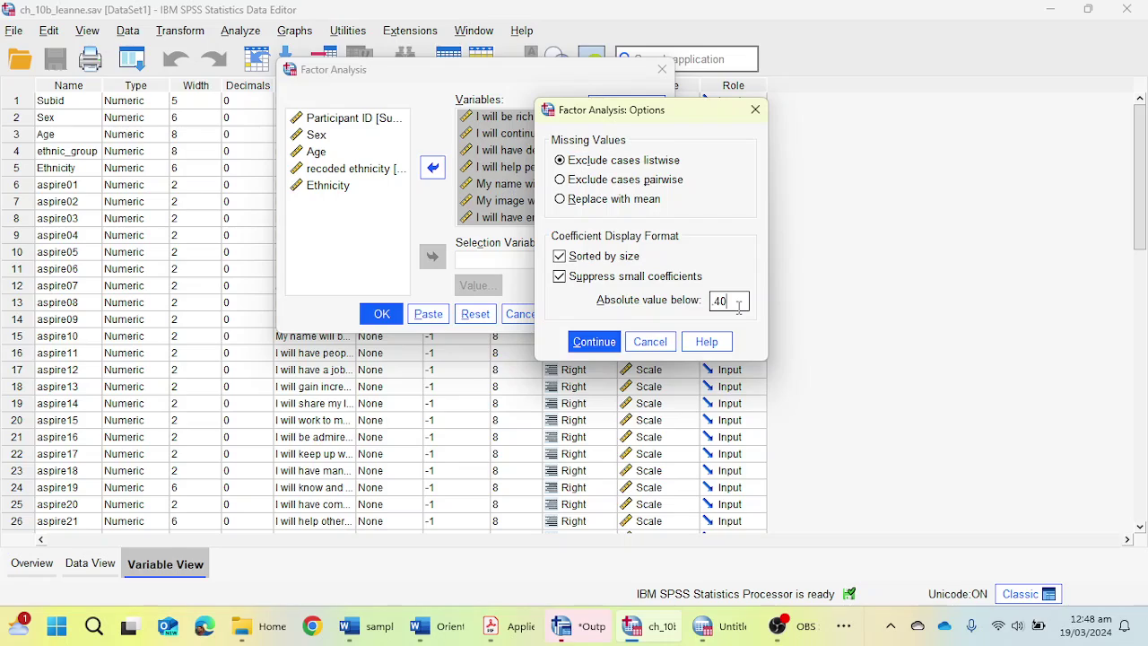
pyautogui.click(601, 346)
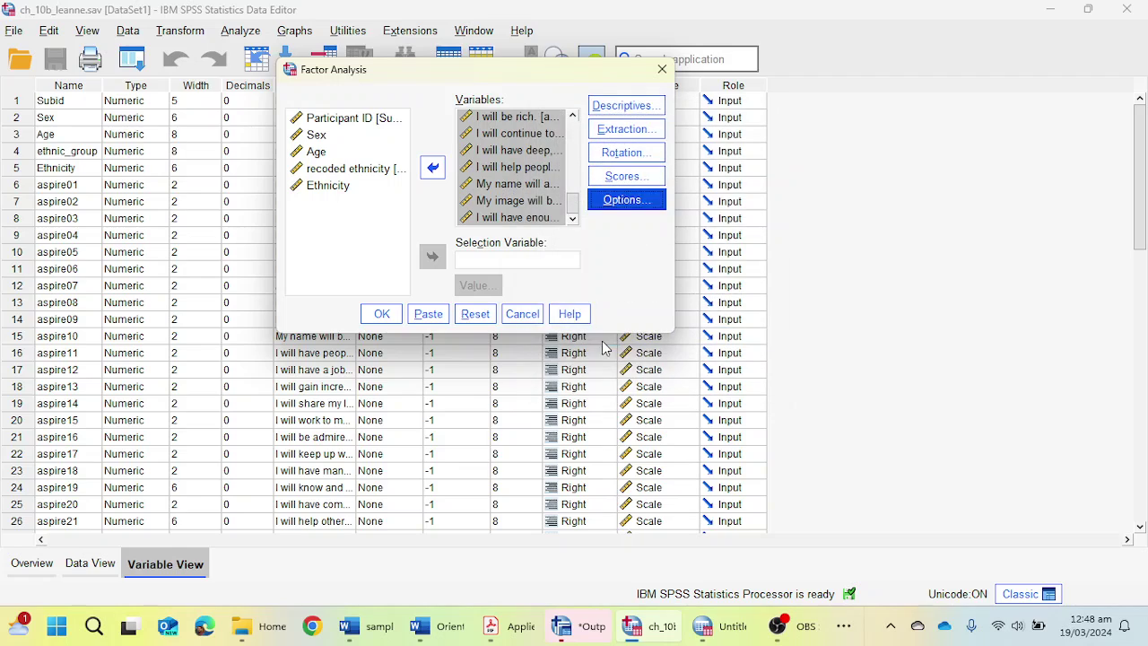
pyautogui.click(379, 315)
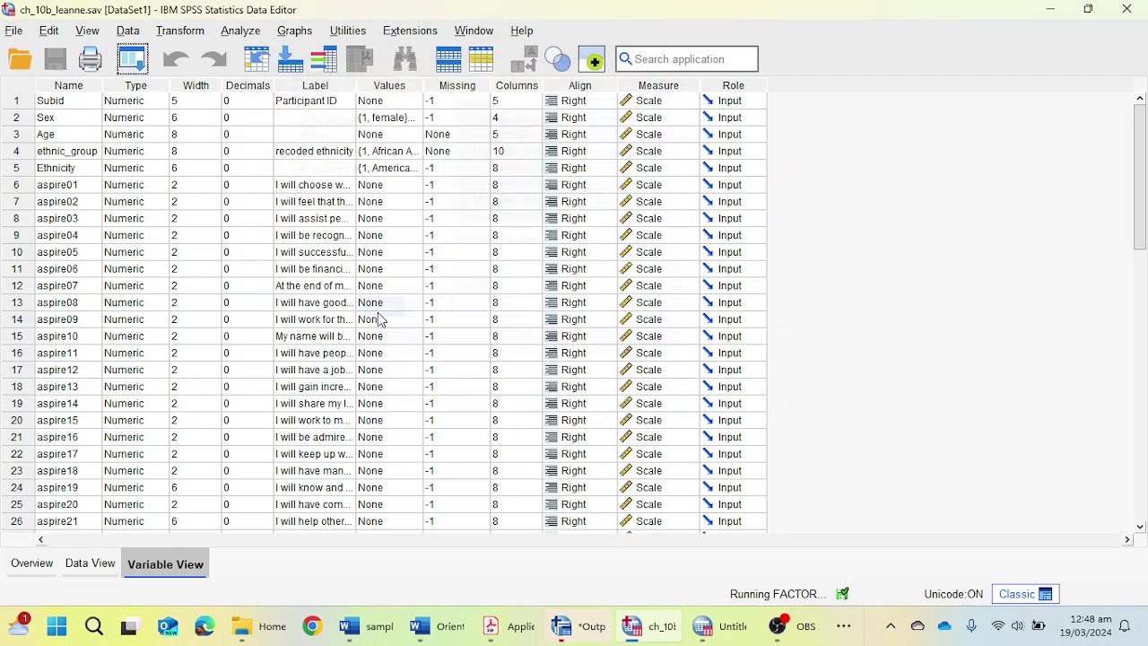
# - Check the output's KMO of .853 and Bartlett's chi-square 4751.733 (df 435, p < .001)
pyautogui.click(587, 633)
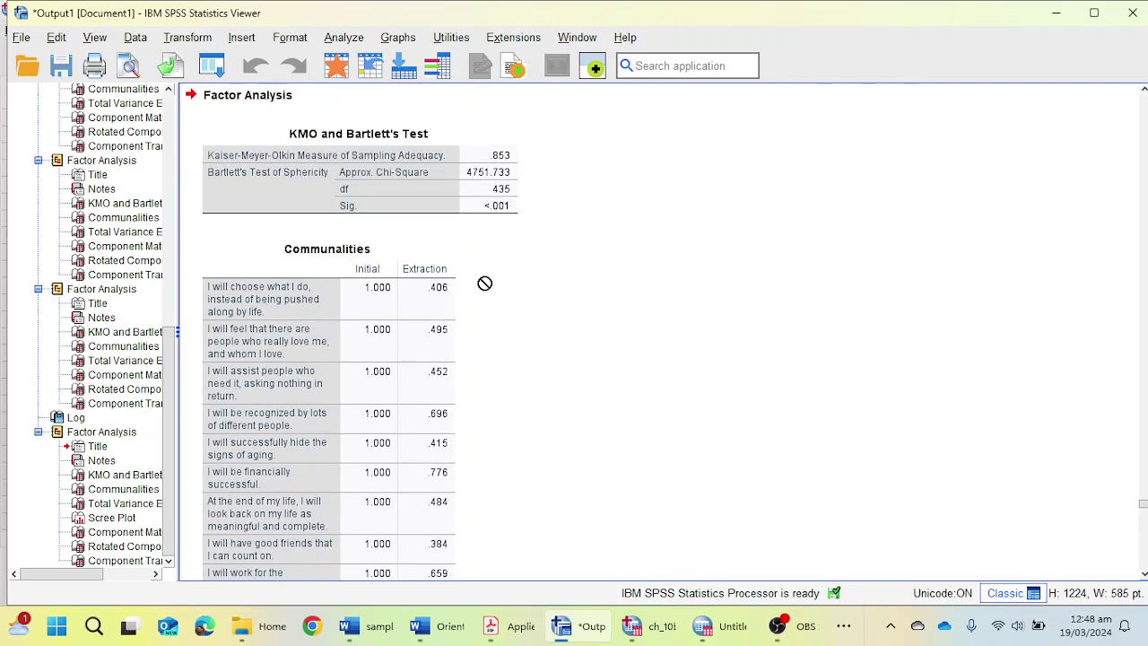
pyautogui.moveTo(484, 283); pyautogui.dragTo(588, 311)
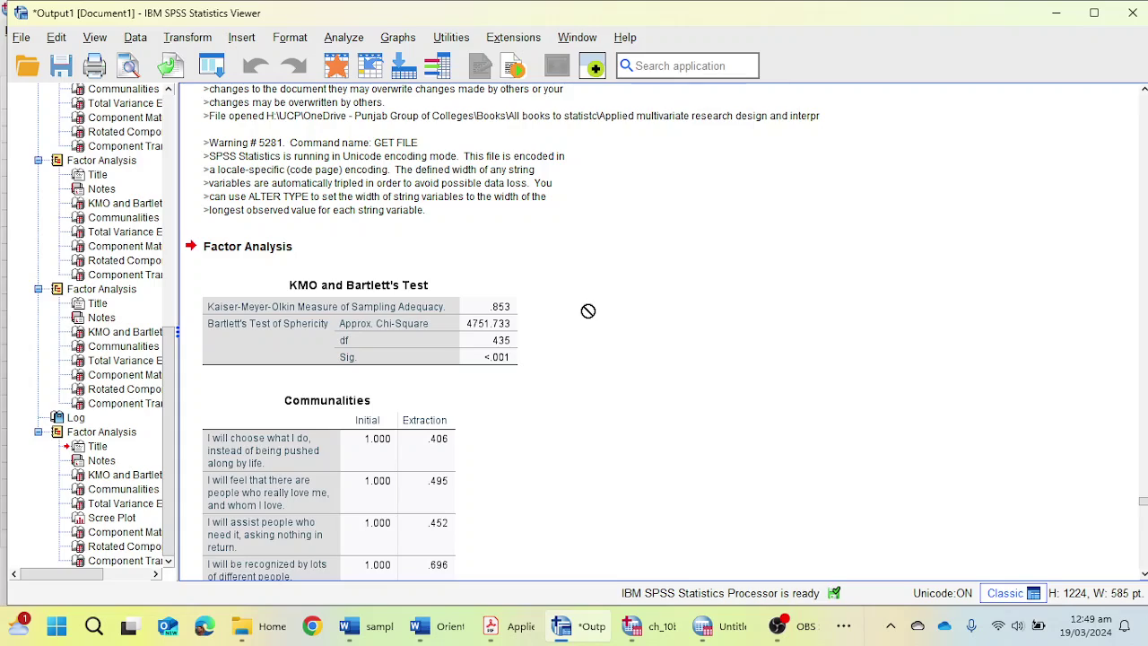
pyautogui.moveTo(588, 311); pyautogui.dragTo(371, 356)
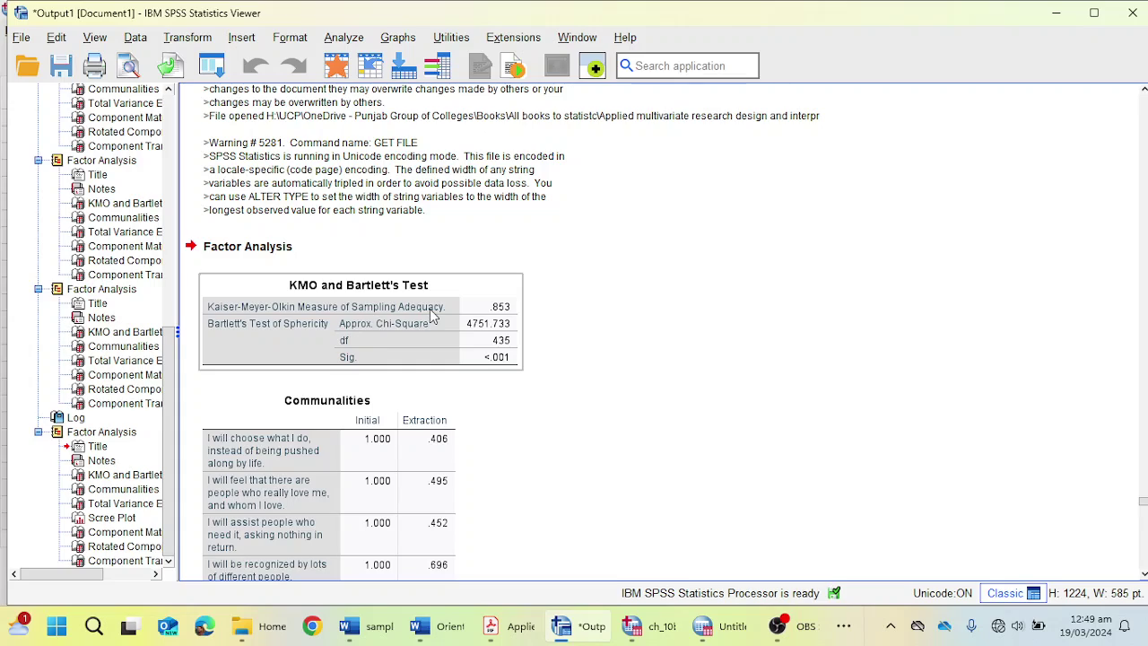
pyautogui.moveTo(431, 314); pyautogui.dragTo(522, 325)
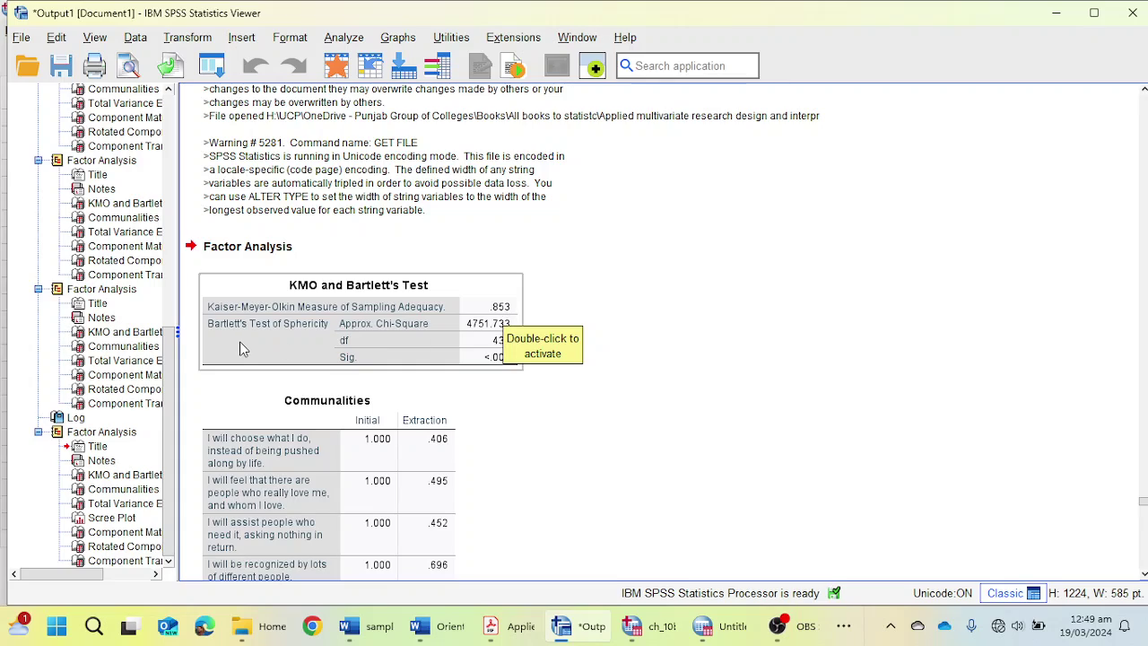
pyautogui.moveTo(303, 335); pyautogui.dragTo(740, 419)
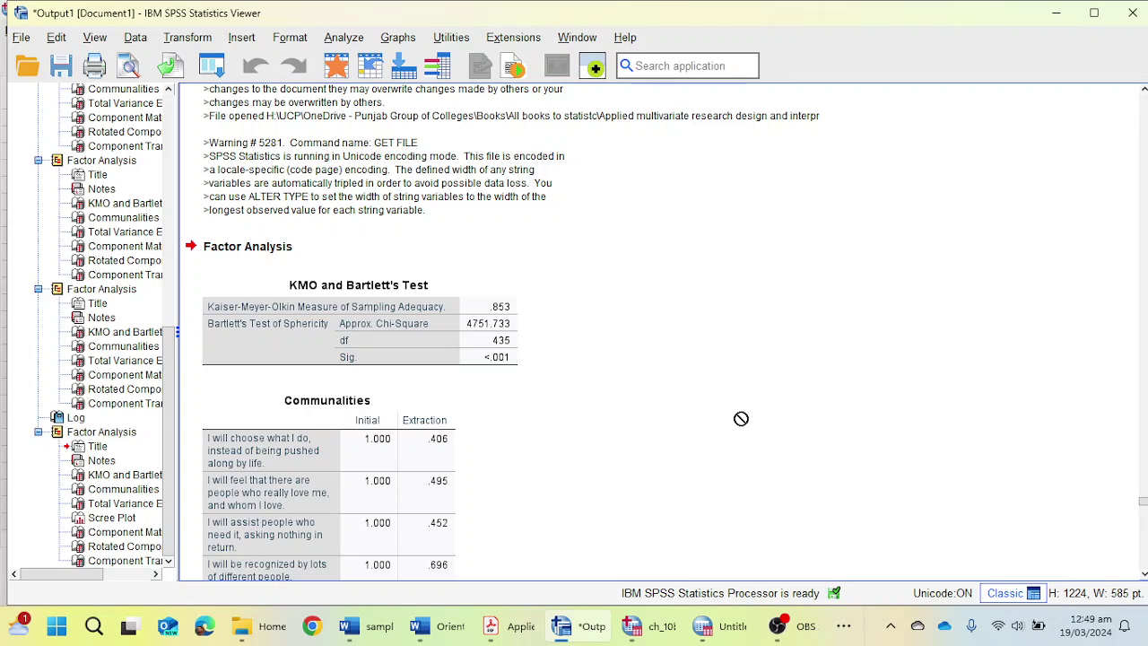
pyautogui.moveTo(741, 419); pyautogui.dragTo(439, 272)
# - Scroll past Communalities and Total Variance Explained to the Rotated Component Matrix's appearance, helping and fame loadings
pyautogui.scroll(-3, 585, 391)
pyautogui.scroll(-3, 439, 272)
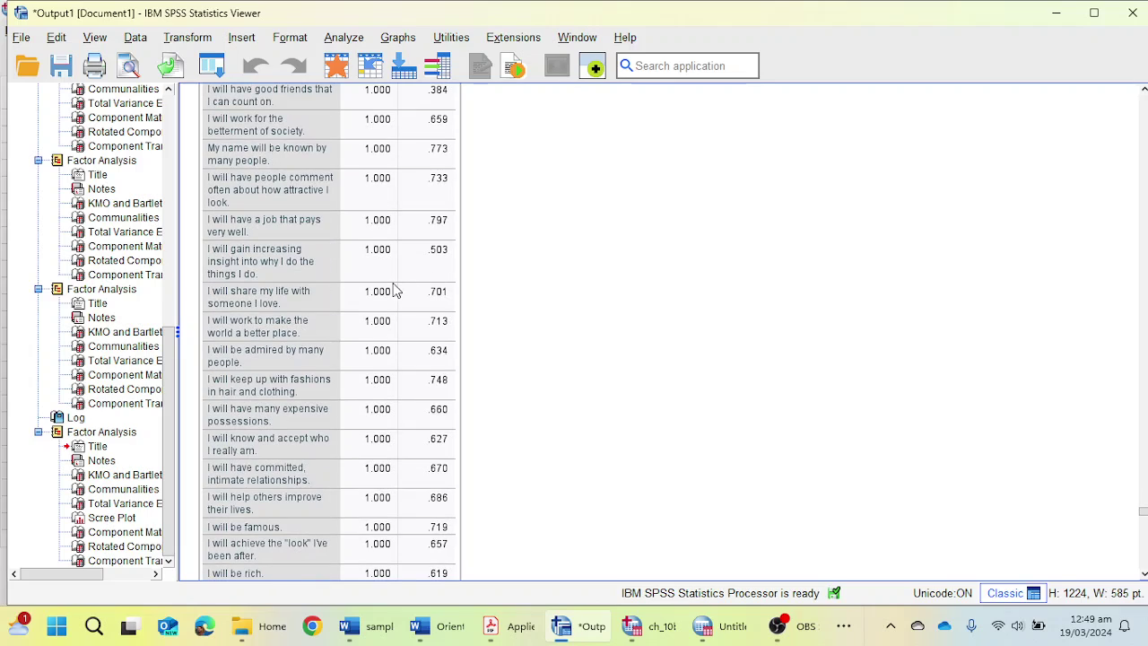
pyautogui.scroll(-10, 480, 333)
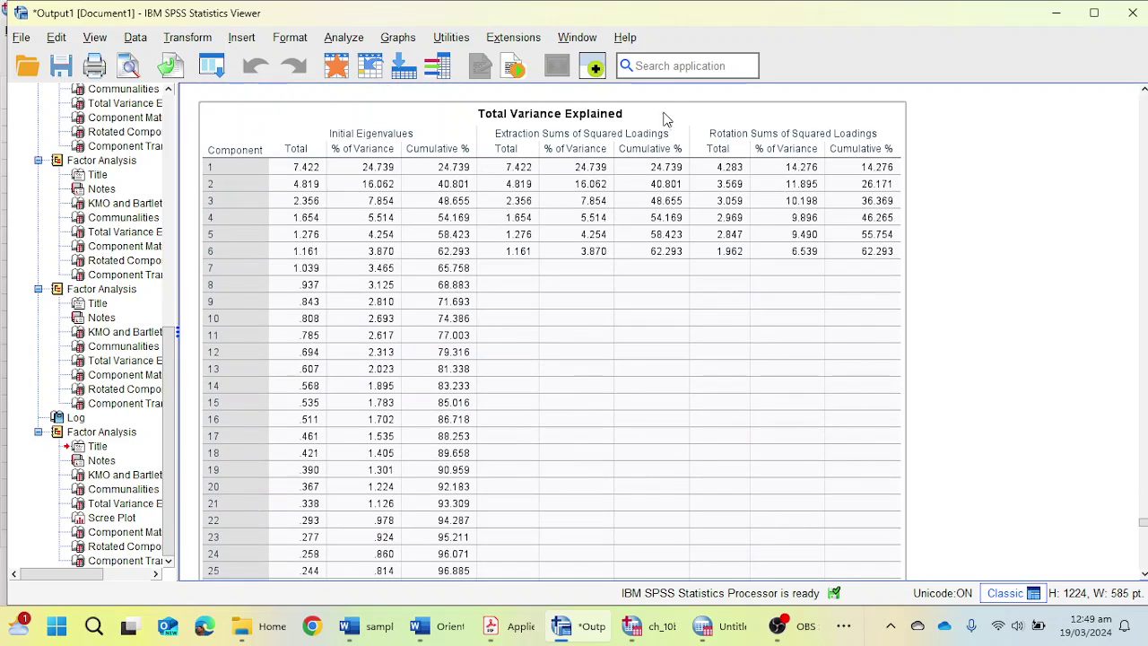
pyautogui.scroll(-15, 461, 353)
pyautogui.moveTo(607, 313); pyautogui.dragTo(462, 353)
pyautogui.scroll(-20, 463, 353)
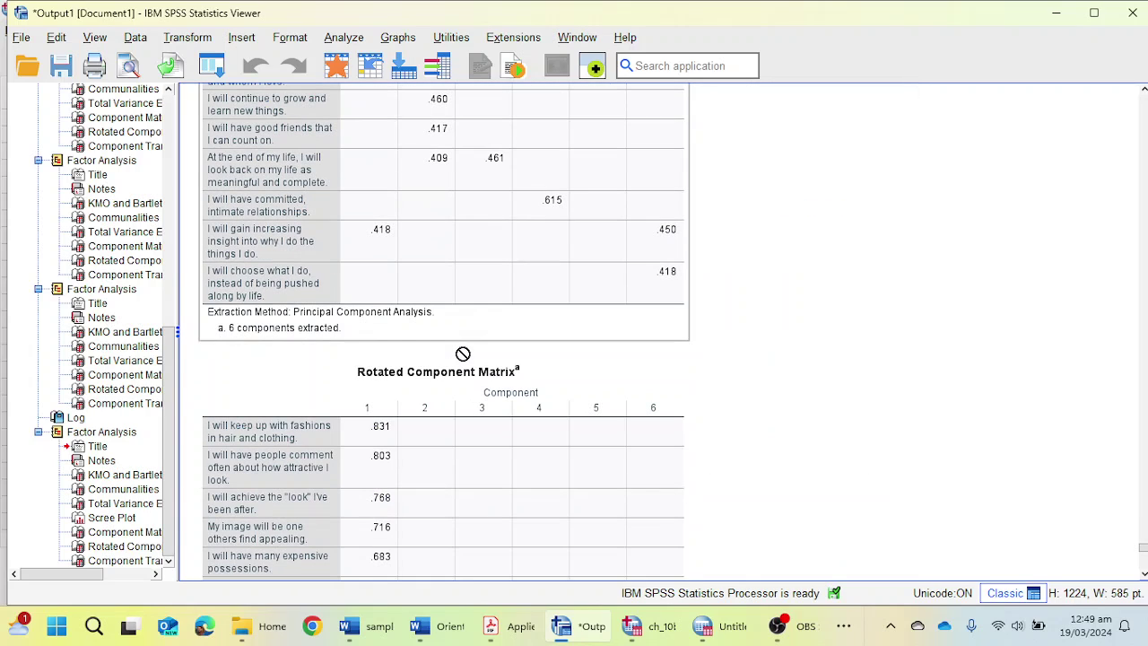
pyautogui.scroll(15, 535, 440)
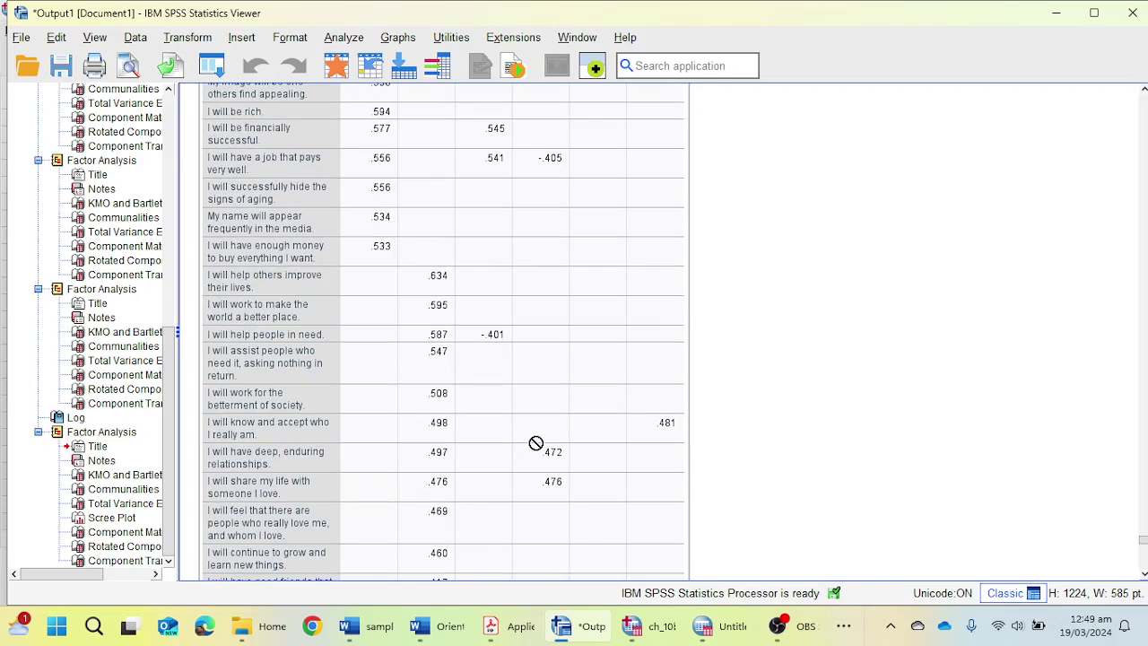
pyautogui.scroll(-15, 535, 440)
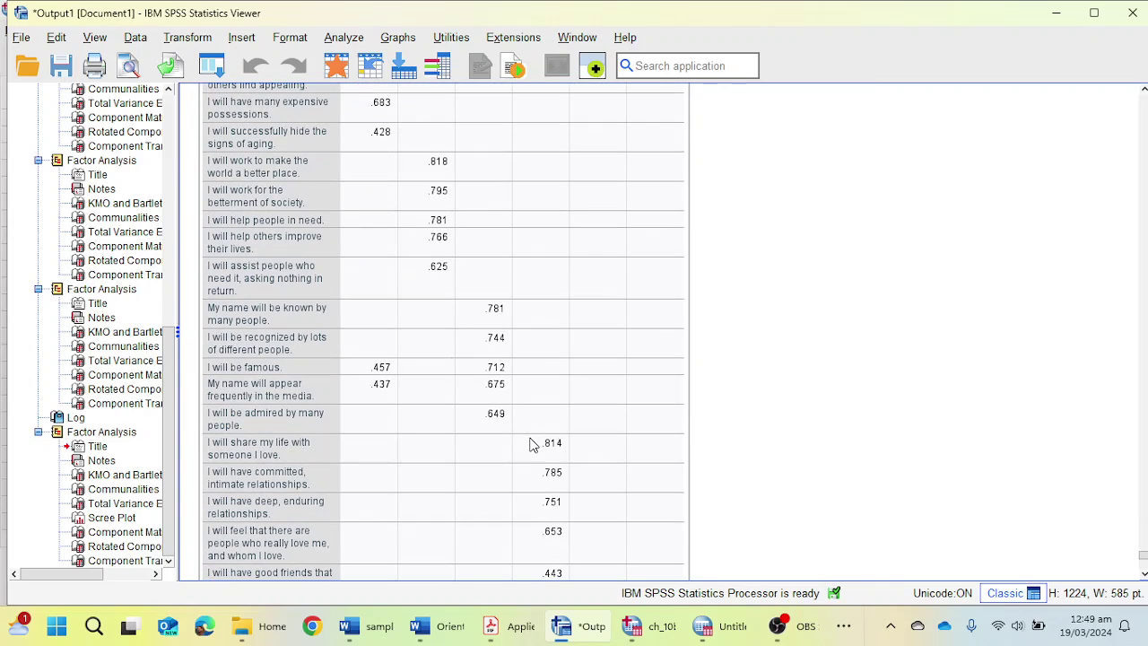
pyautogui.scroll(5, 529, 420)
pyautogui.scroll(-3, 529, 420)
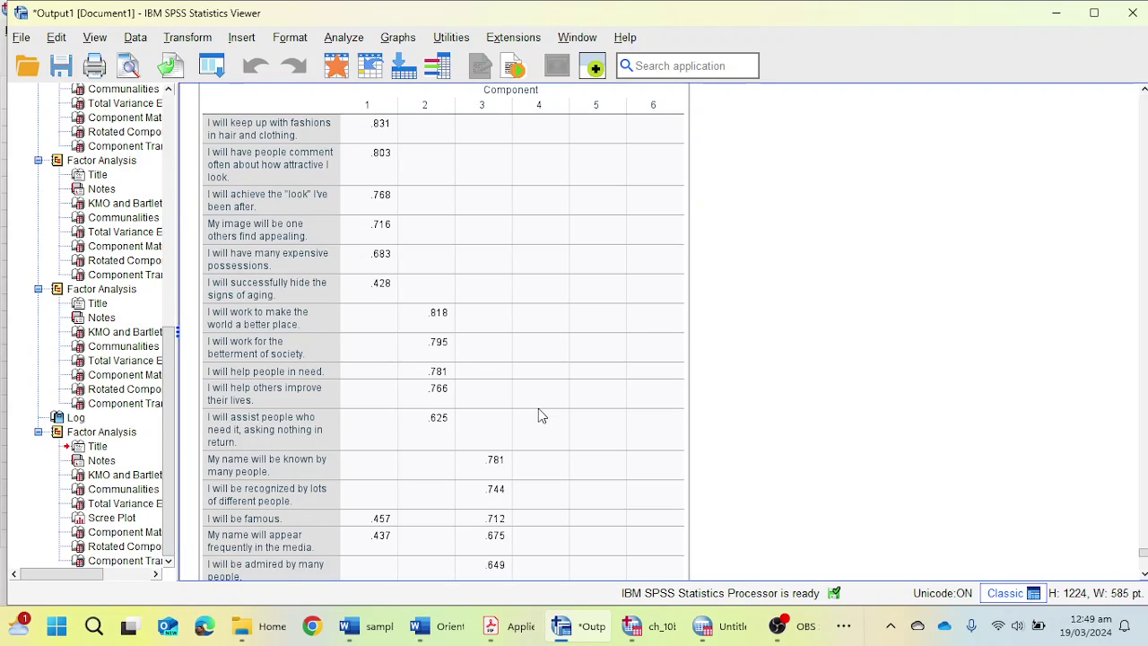
pyautogui.scroll(3, 538, 416)
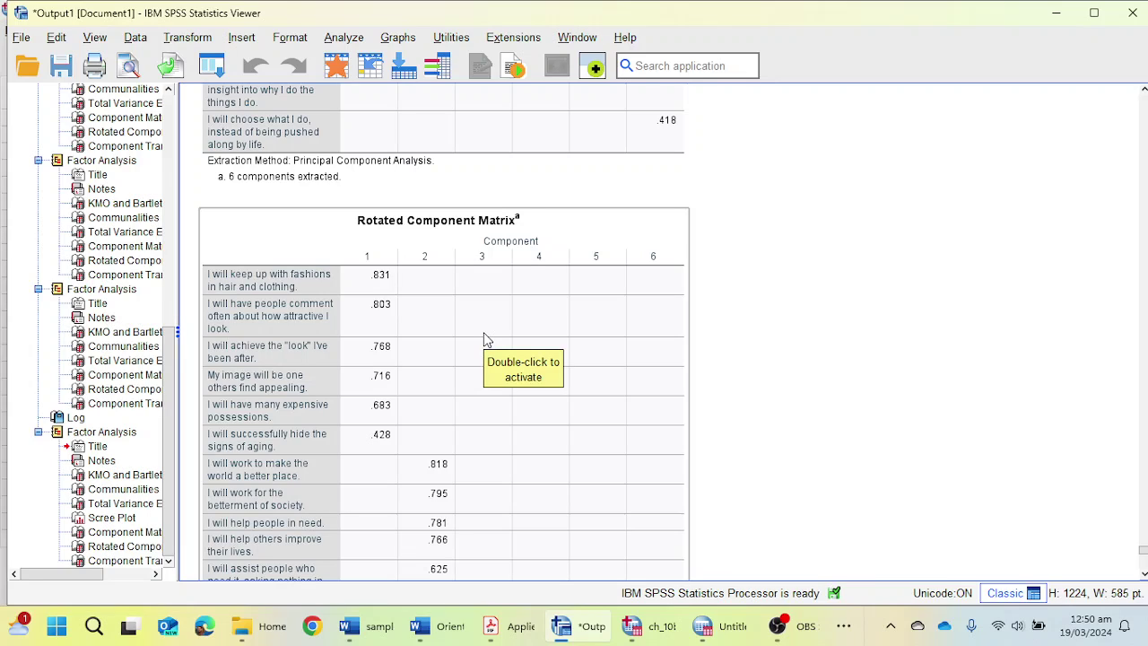
pyautogui.scroll(-5, 484, 339)
pyautogui.scroll(-10, 495, 310)
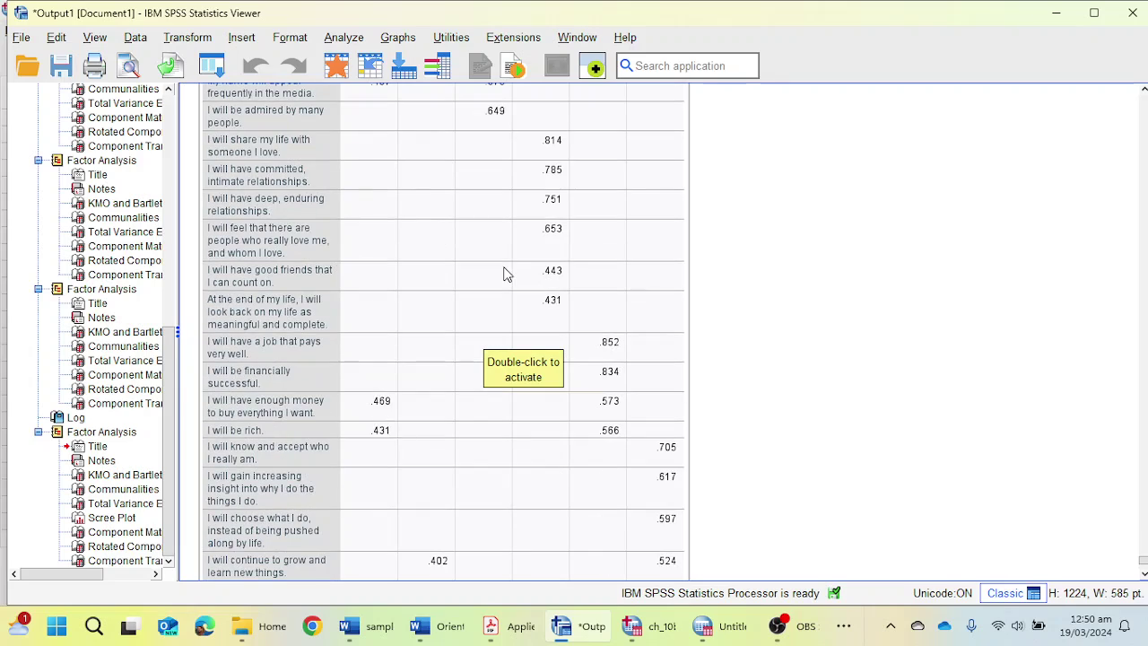
pyautogui.scroll(3, 572, 251)
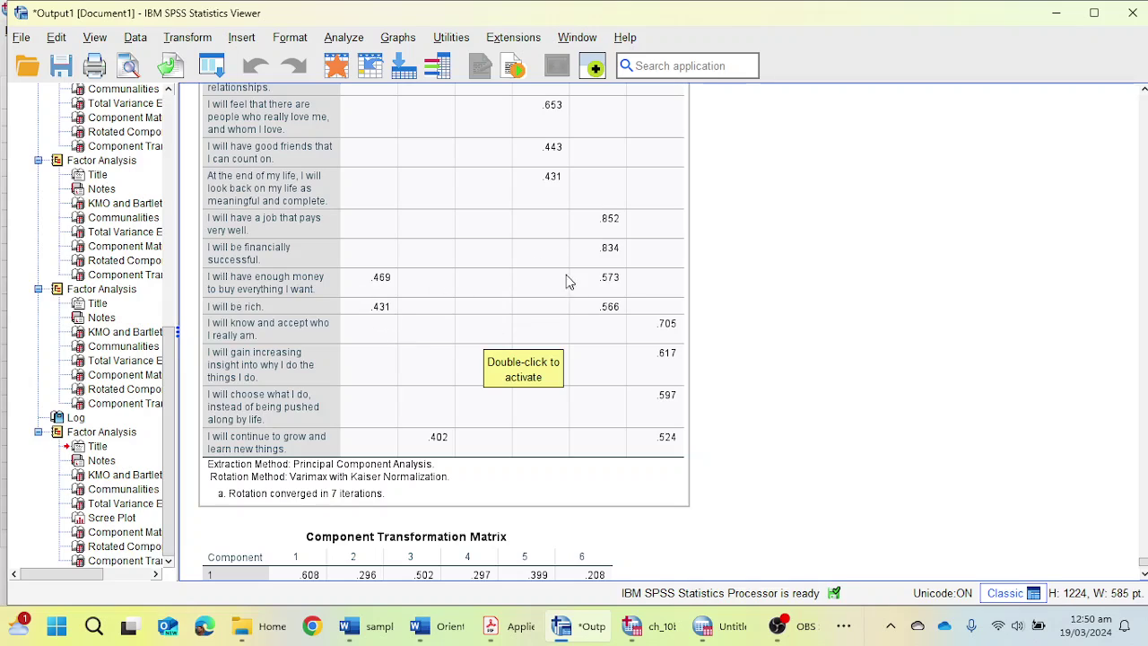
pyautogui.scroll(5, 627, 295)
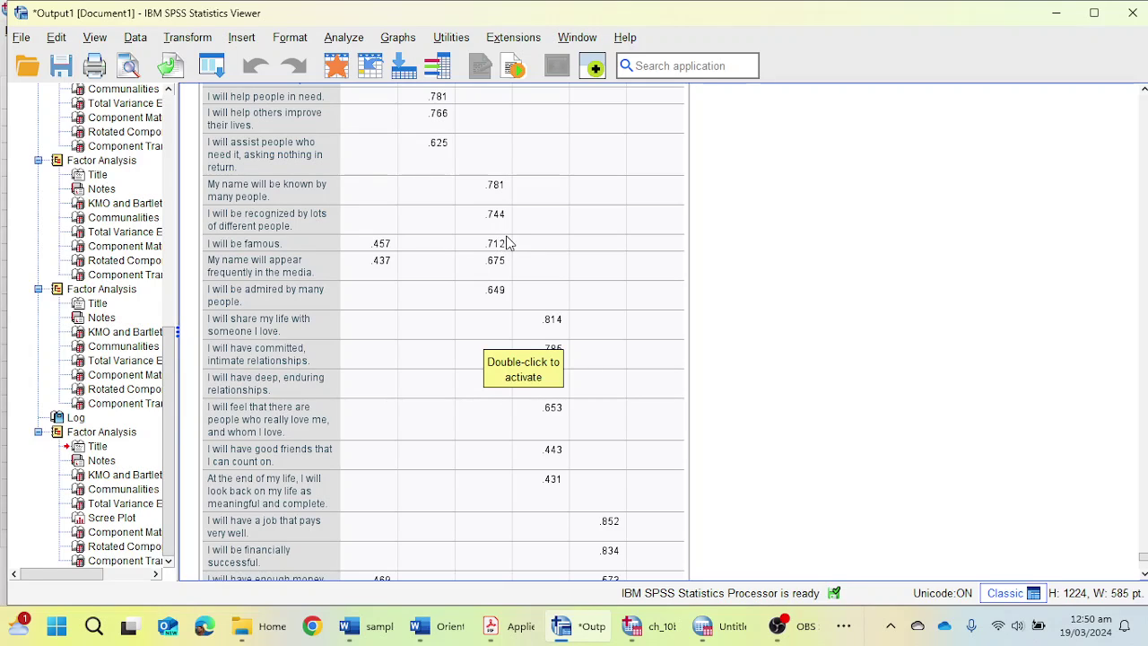
pyautogui.scroll(-8, 507, 243)
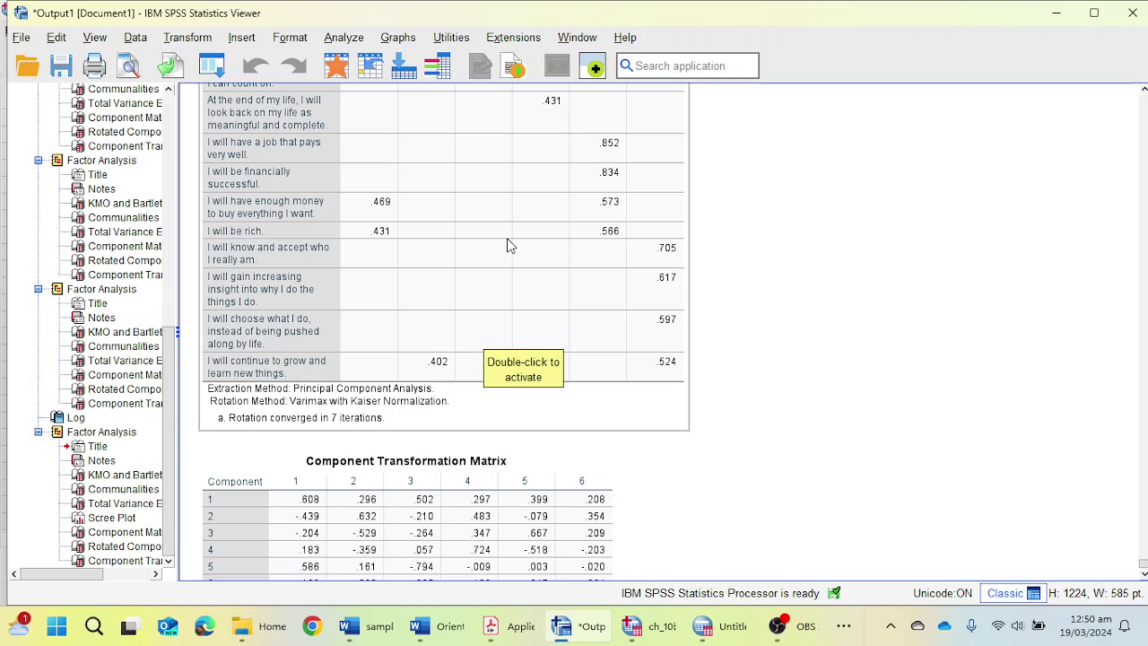
pyautogui.scroll(10, 507, 244)
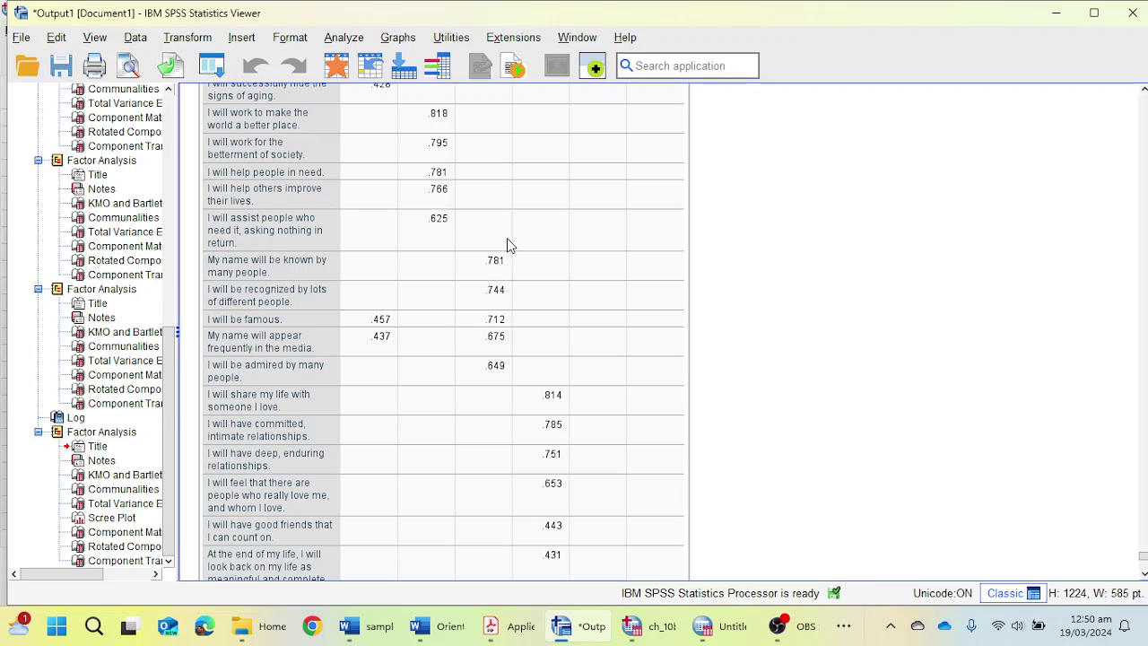
pyautogui.scroll(8, 506, 244)
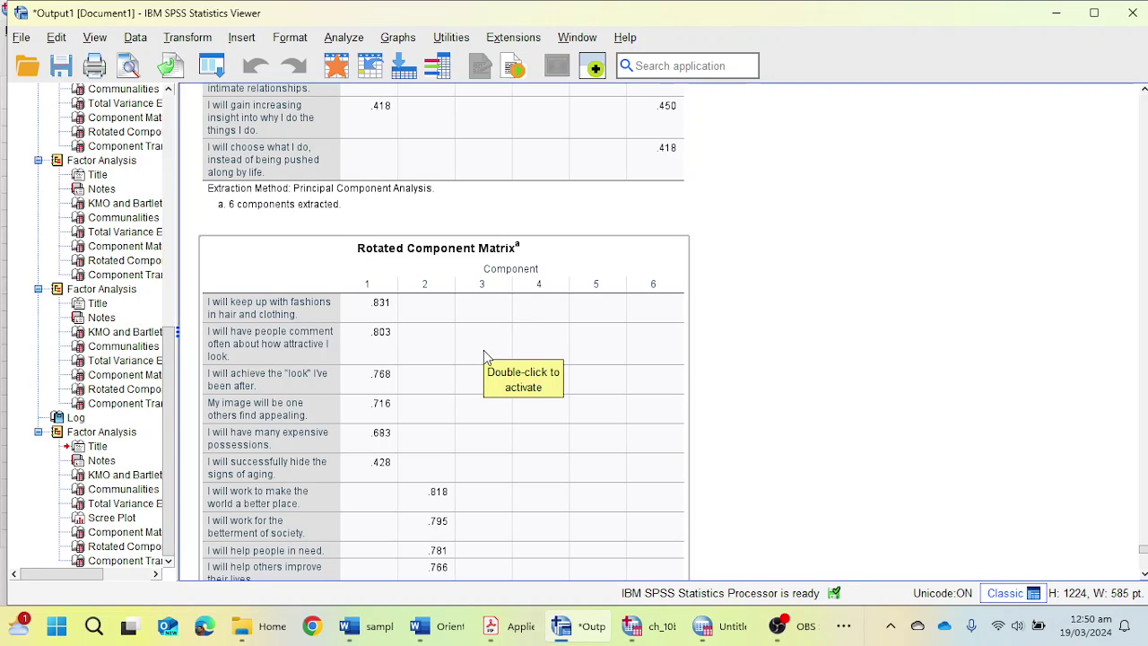
pyautogui.scroll(-3, 483, 350)
pyautogui.scroll(2, 484, 350)
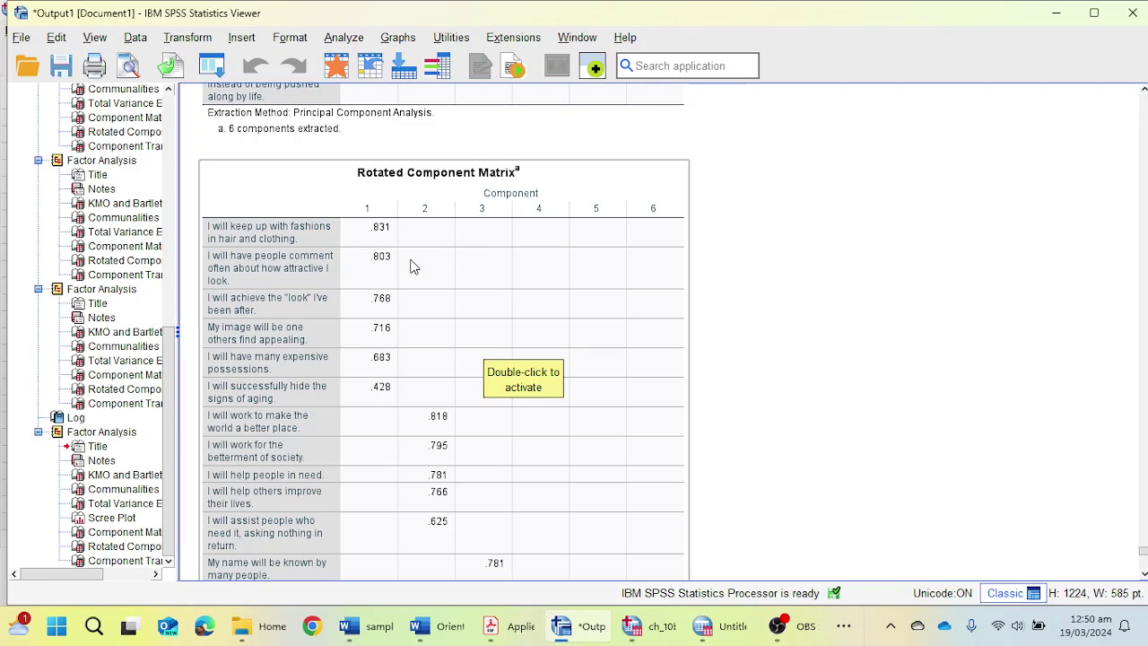
pyautogui.scroll(-3, 434, 236)
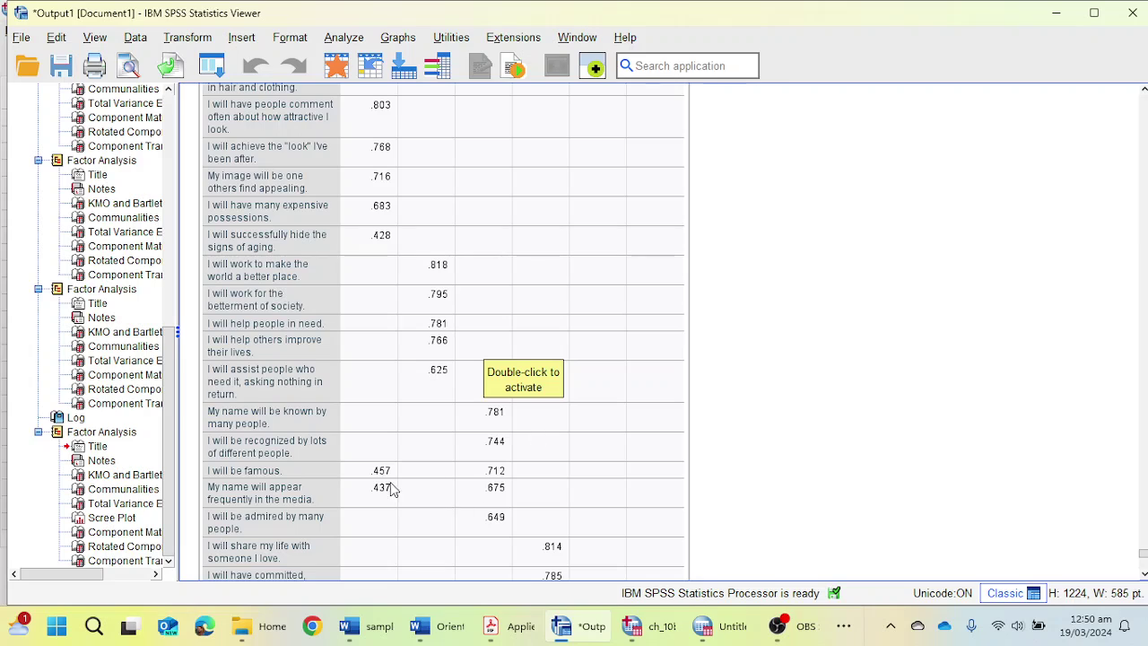
pyautogui.scroll(-5, 496, 401)
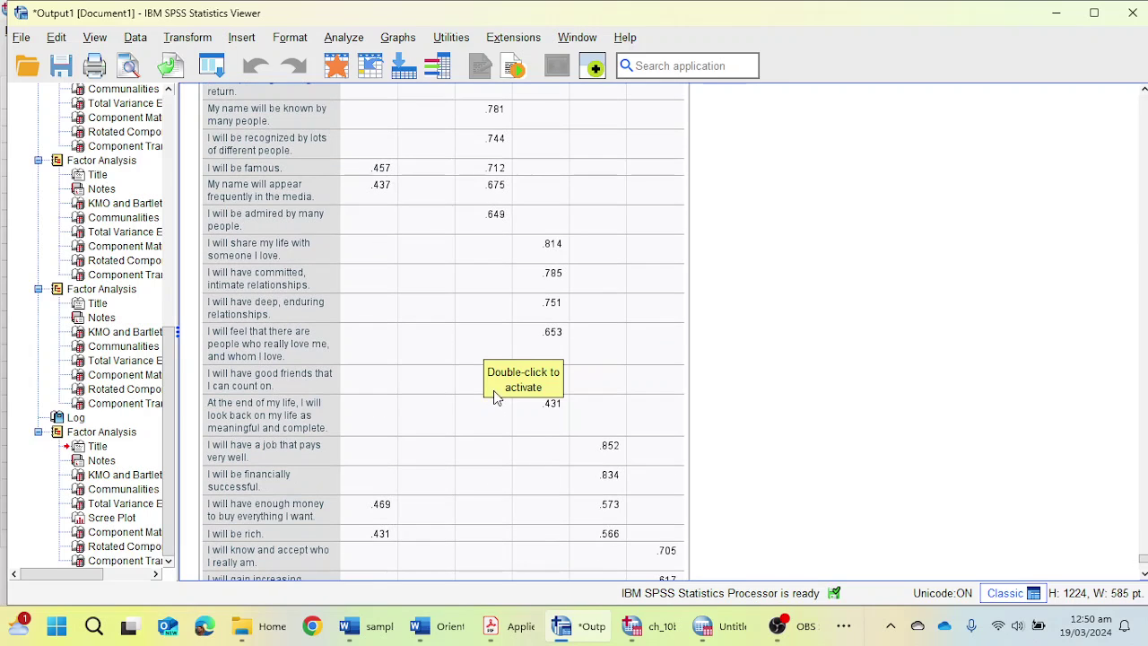
pyautogui.scroll(8, 493, 388)
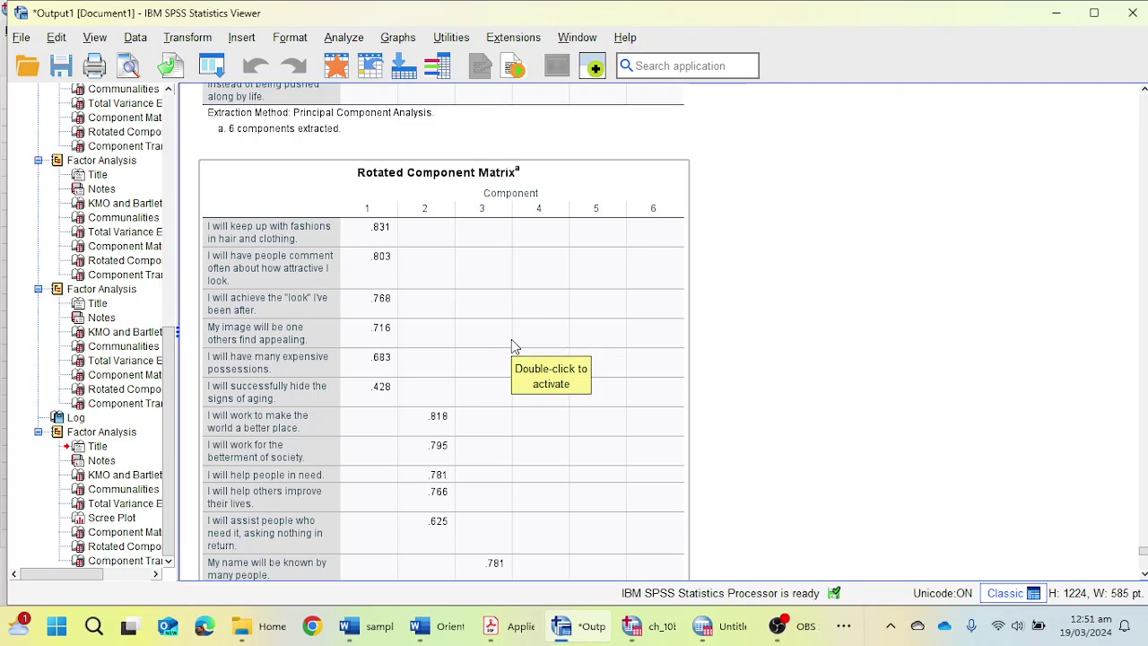
# - Recall the Factor Analysis dialog, untick Suppress small coefficients, and rerun it
pyautogui.click(214, 70)
pyautogui.click(268, 96)
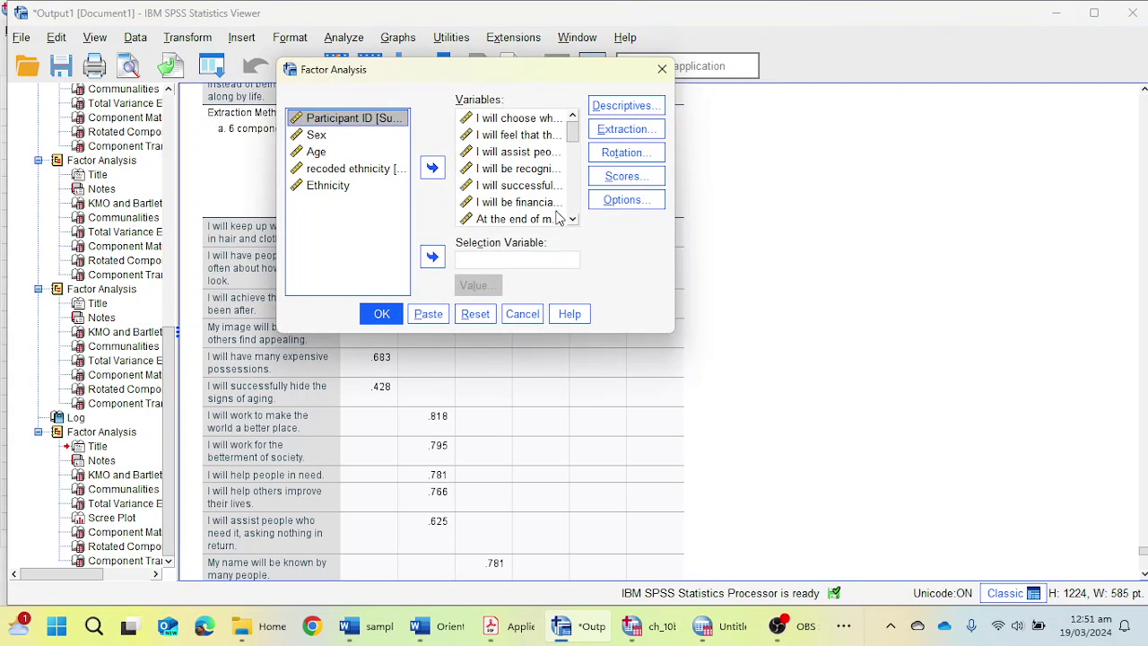
pyautogui.click(618, 199)
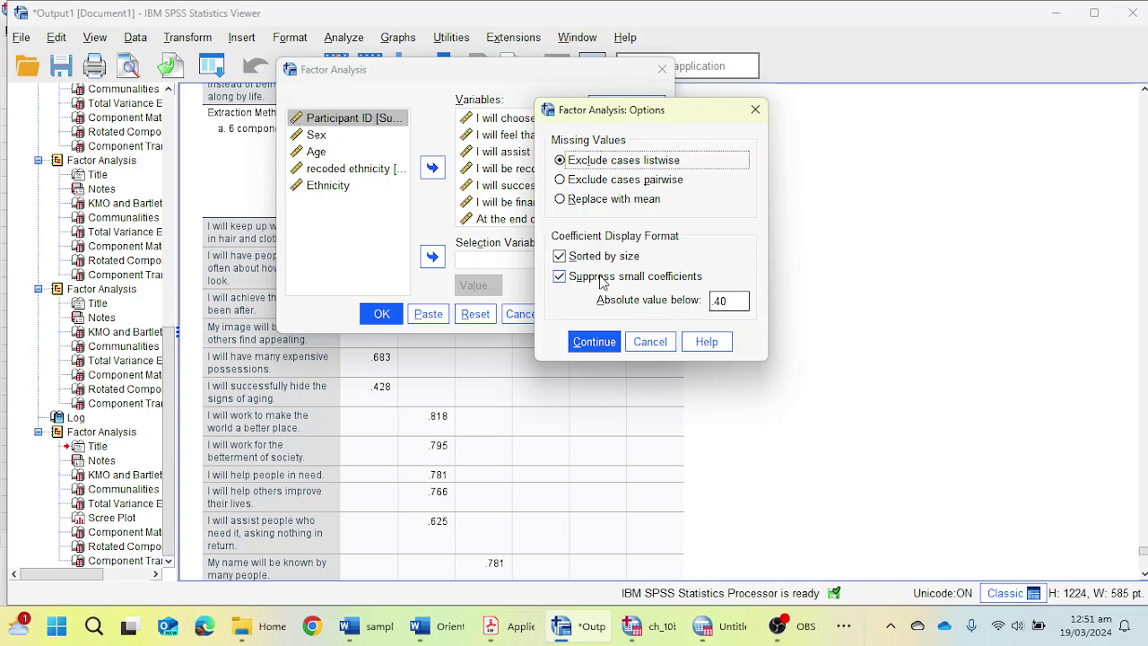
pyautogui.click(602, 278)
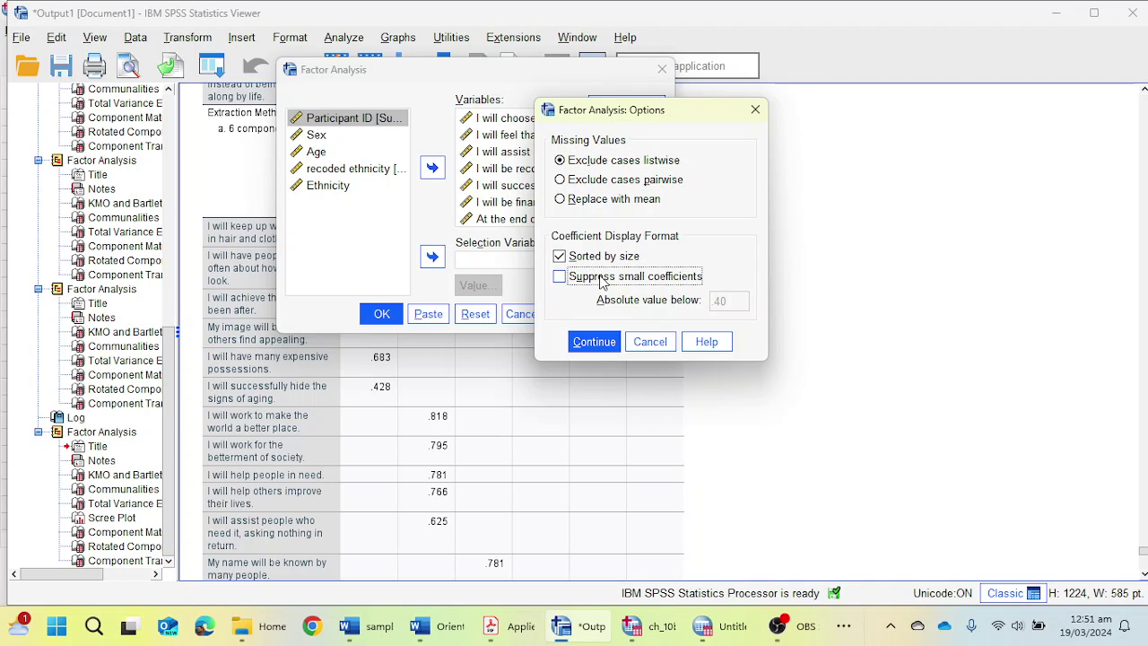
pyautogui.click(594, 341)
pyautogui.click(381, 314)
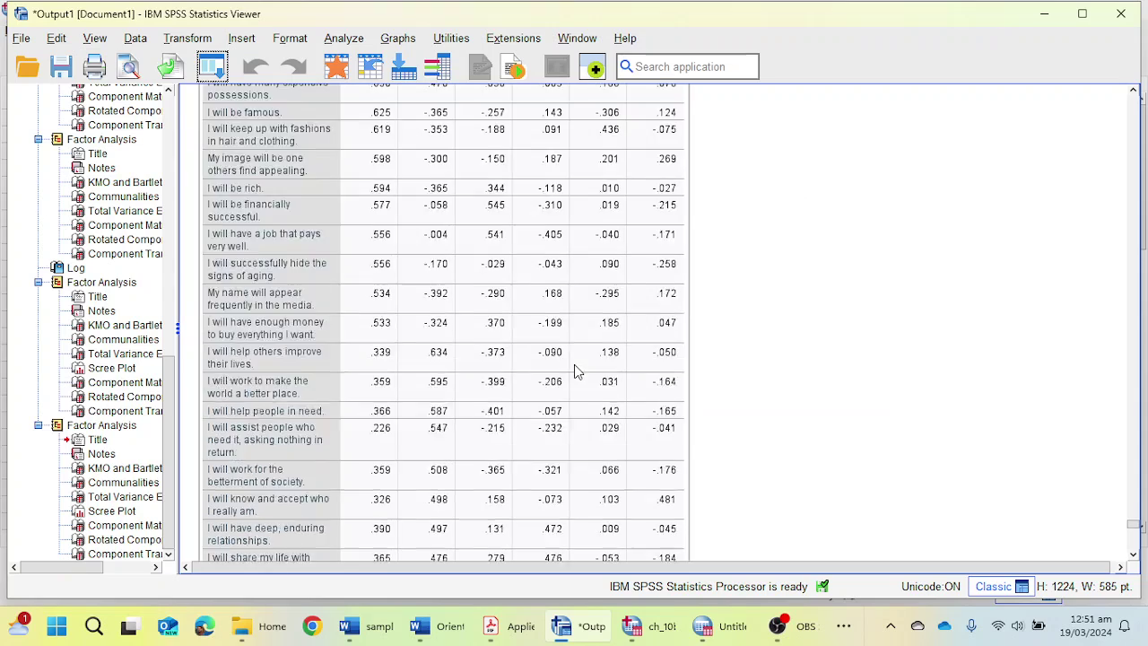
# - Copy SPSS's Rotated Component Matrix table as an Excel Worksheet (BIFF)
pyautogui.scroll(-10, 575, 371)
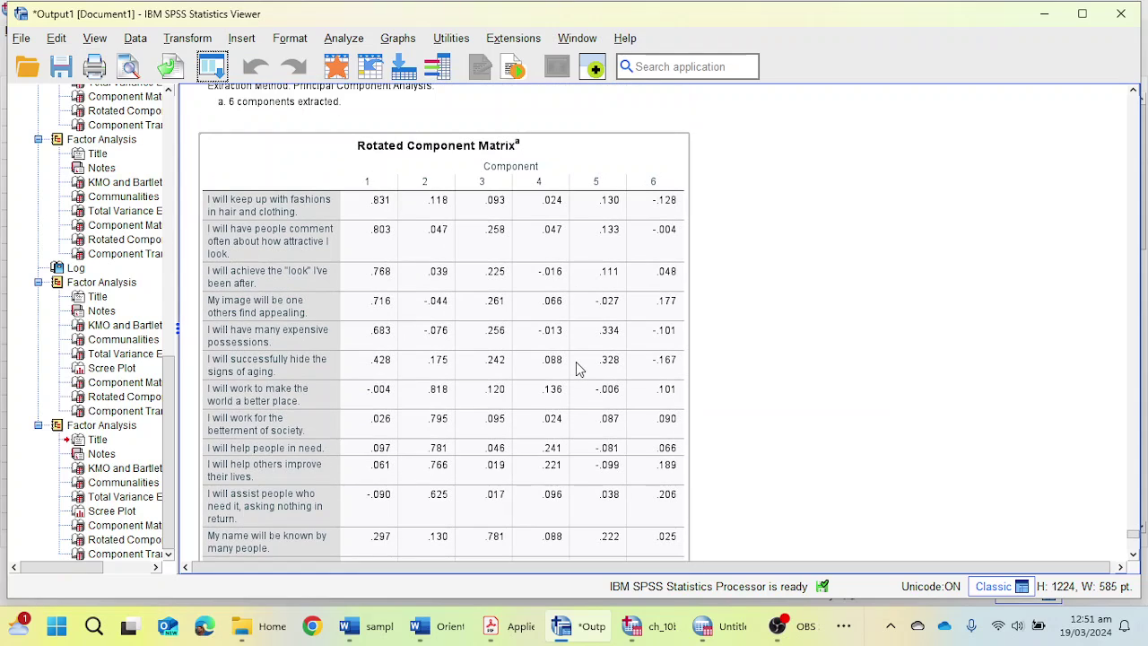
pyautogui.scroll(-5, 577, 368)
pyautogui.click(501, 314)
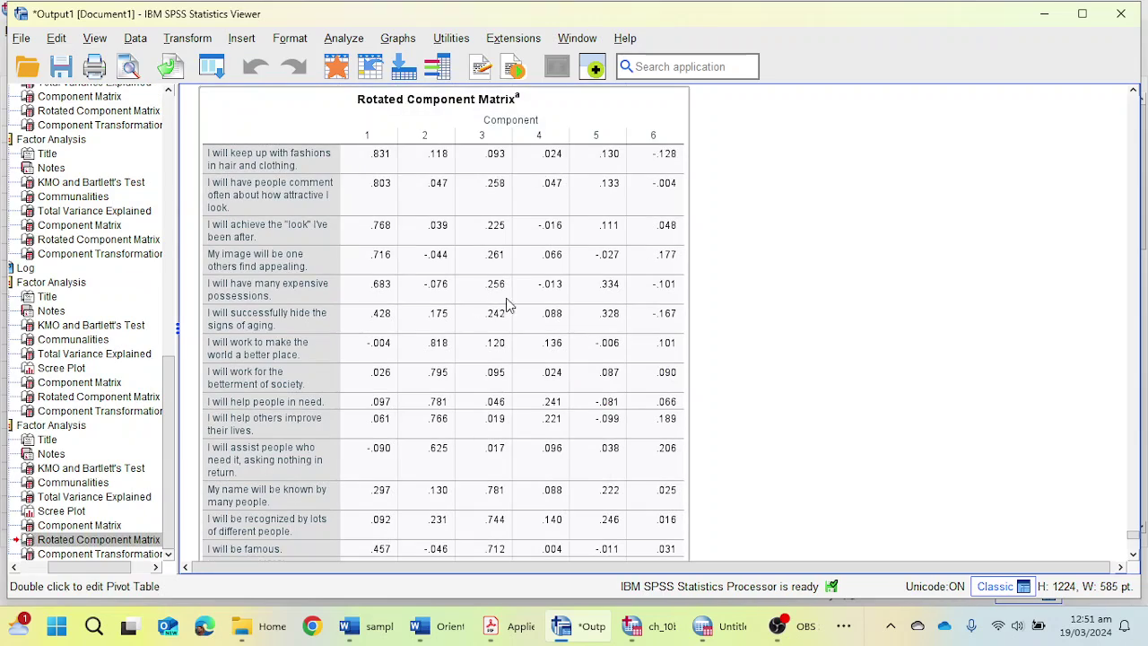
pyautogui.scroll(2, 513, 302)
pyautogui.scroll(-3, 513, 359)
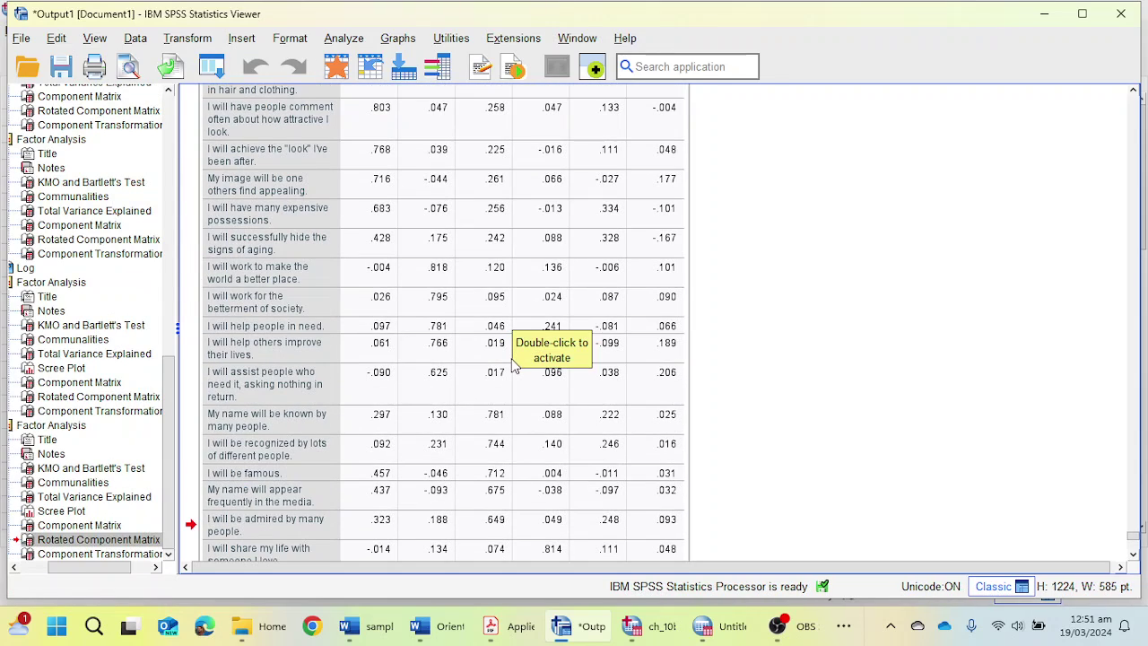
pyautogui.rightClick(444, 353)
pyautogui.moveTo(479, 368)
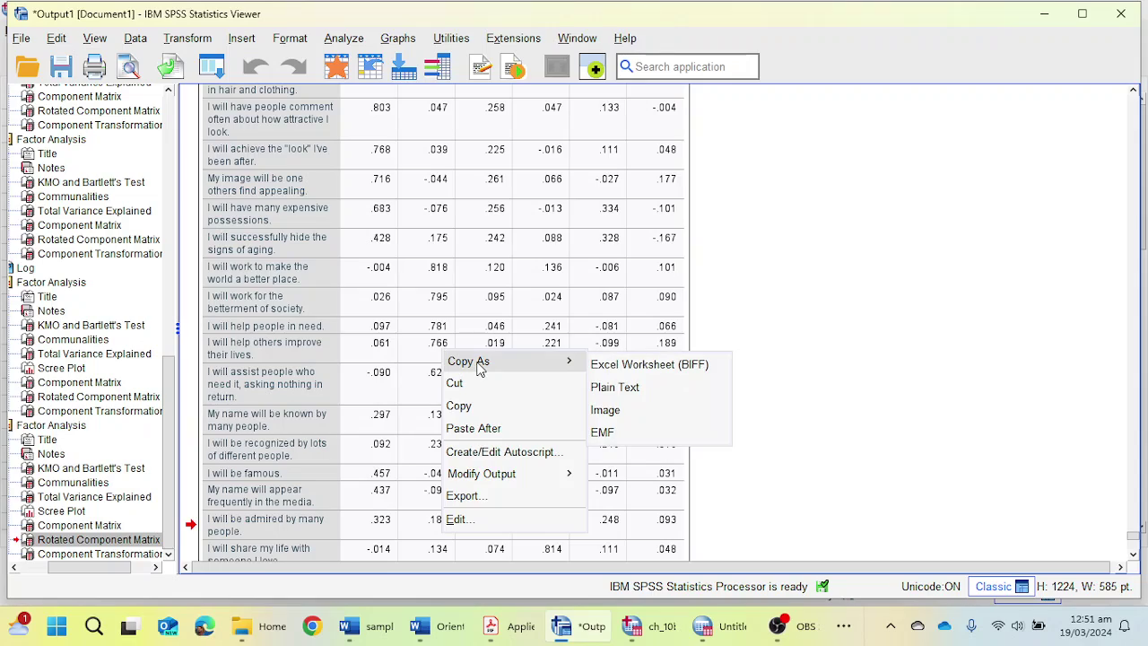
pyautogui.click(651, 365)
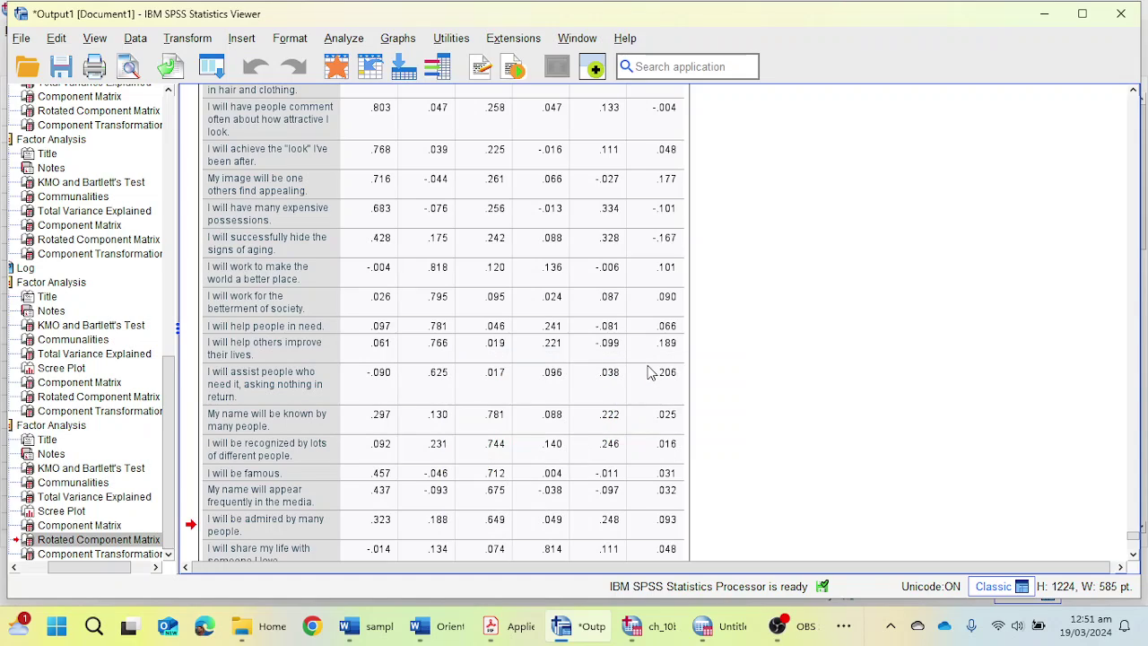
# - In Excel, add Sheet2 and paste the SPSS matrix at cell D4
pyautogui.click(853, 631)
pyautogui.click(827, 575)
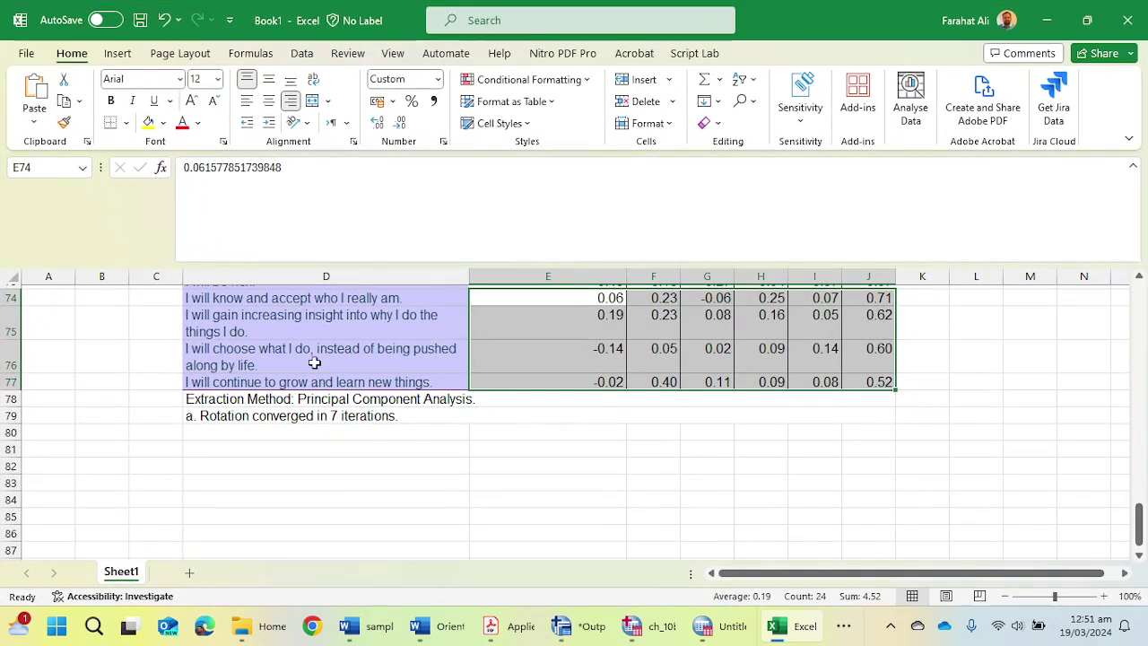
pyautogui.click(189, 572)
pyautogui.click(203, 342)
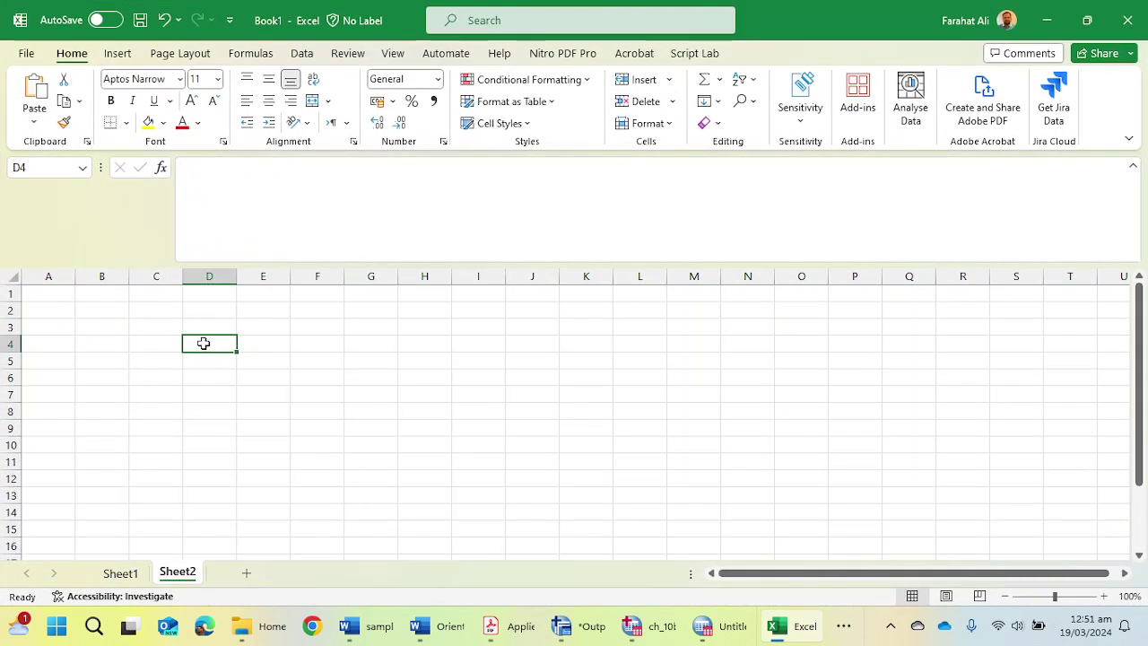
pyautogui.rightClick(203, 348)
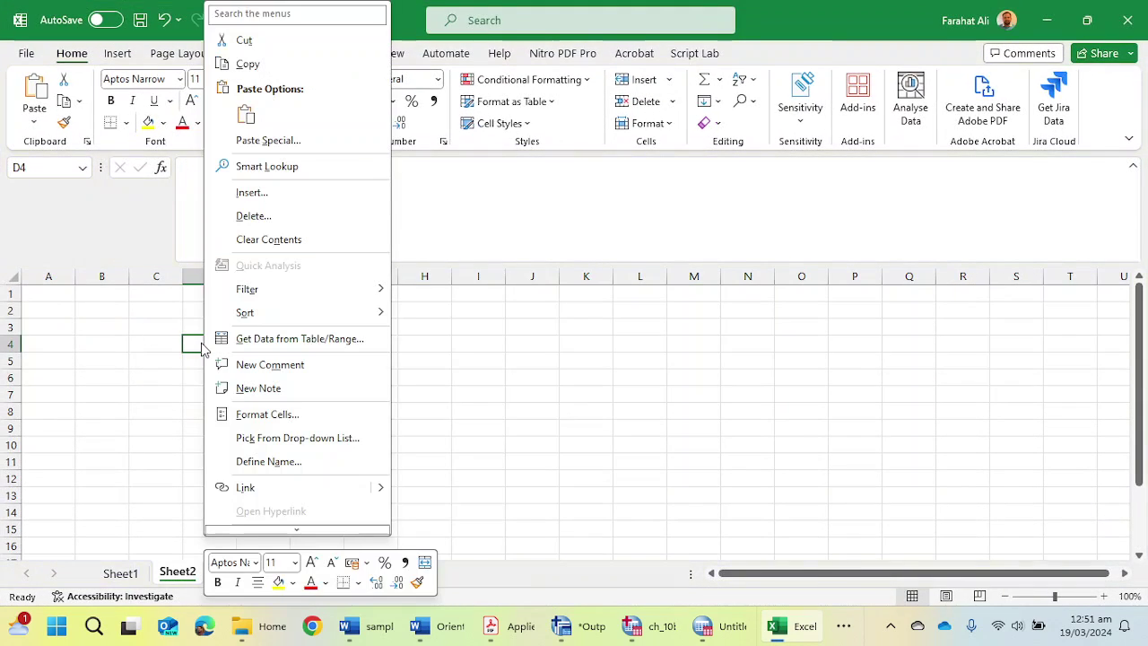
pyautogui.click(245, 115)
# - Widen column D to fit the item text, then copy the table from headers to last item
pyautogui.click(687, 405)
pyautogui.scroll(-3, 474, 392)
pyautogui.scroll(3, 307, 335)
pyautogui.moveTo(236, 271); pyautogui.dragTo(439, 275)
pyautogui.scroll(-2, 430, 368)
pyautogui.scroll(1, 403, 357)
pyautogui.scroll(-6, 545, 425)
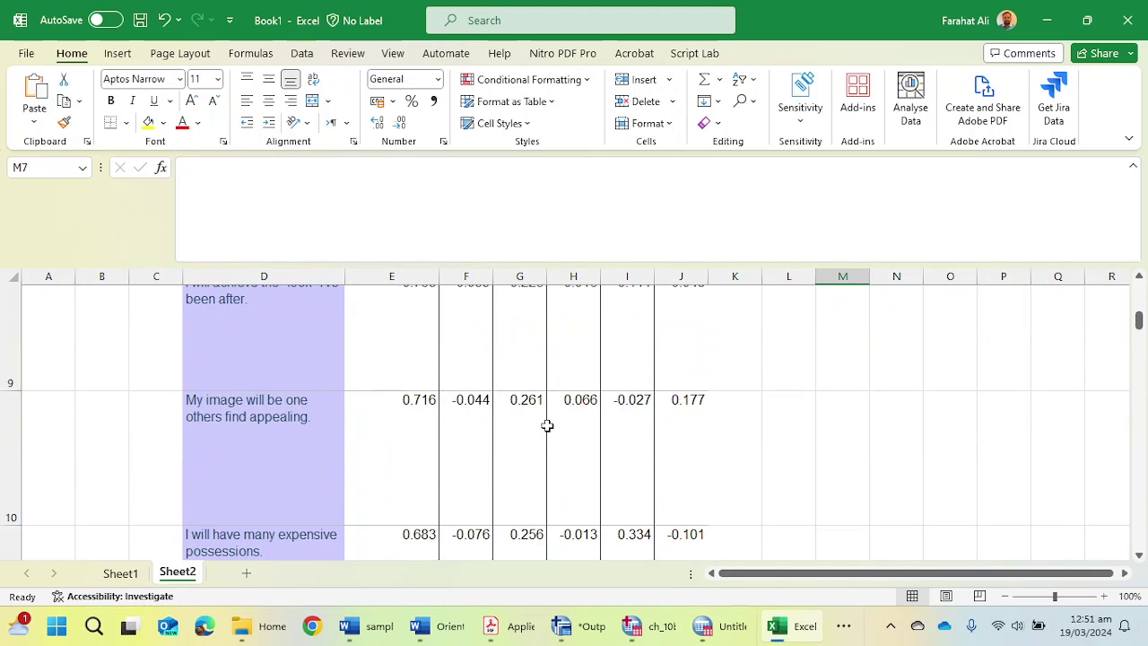
pyautogui.scroll(-10, 547, 425)
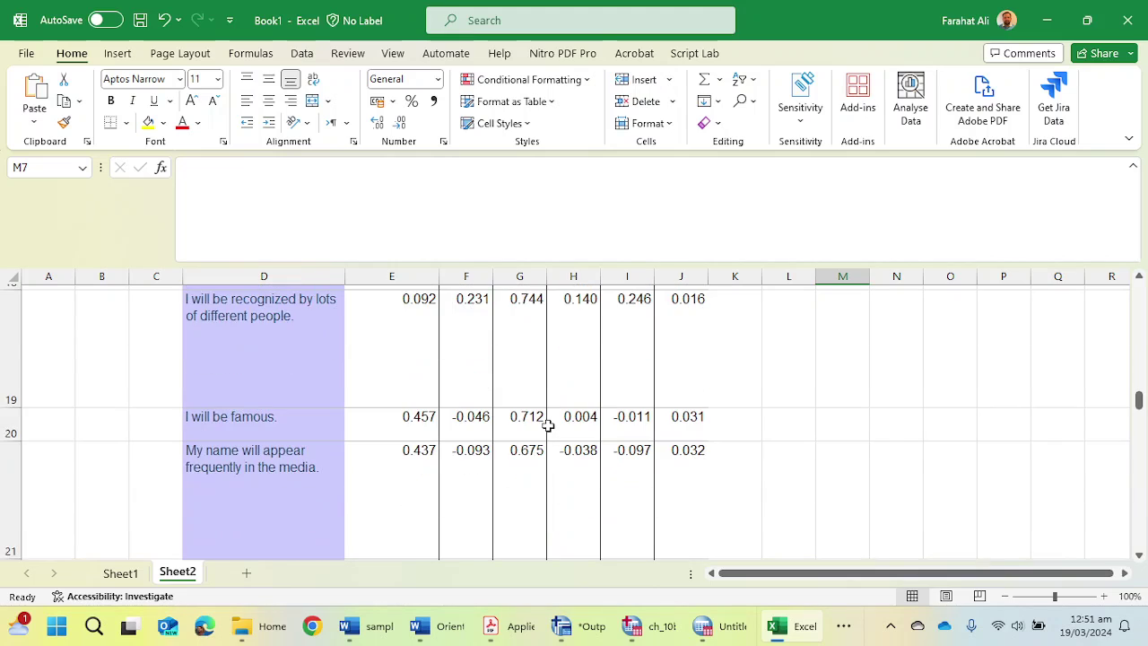
pyautogui.scroll(16, 548, 425)
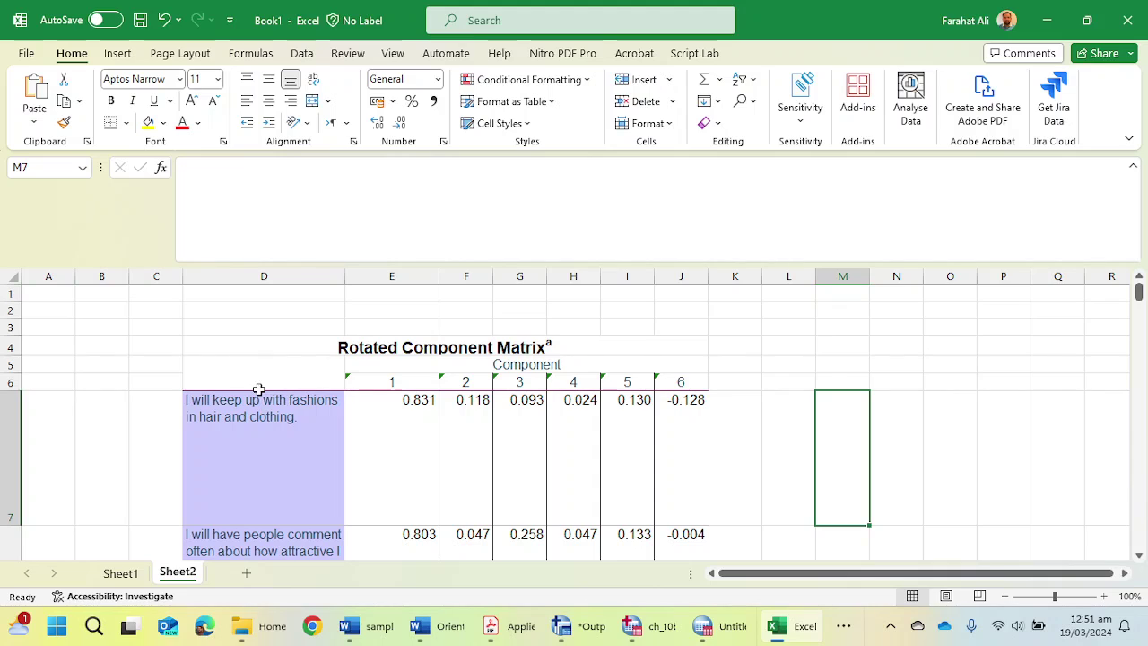
pyautogui.moveTo(258, 390); pyautogui.dragTo(546, 410)
pyautogui.hotkey('ctrl', 'c')
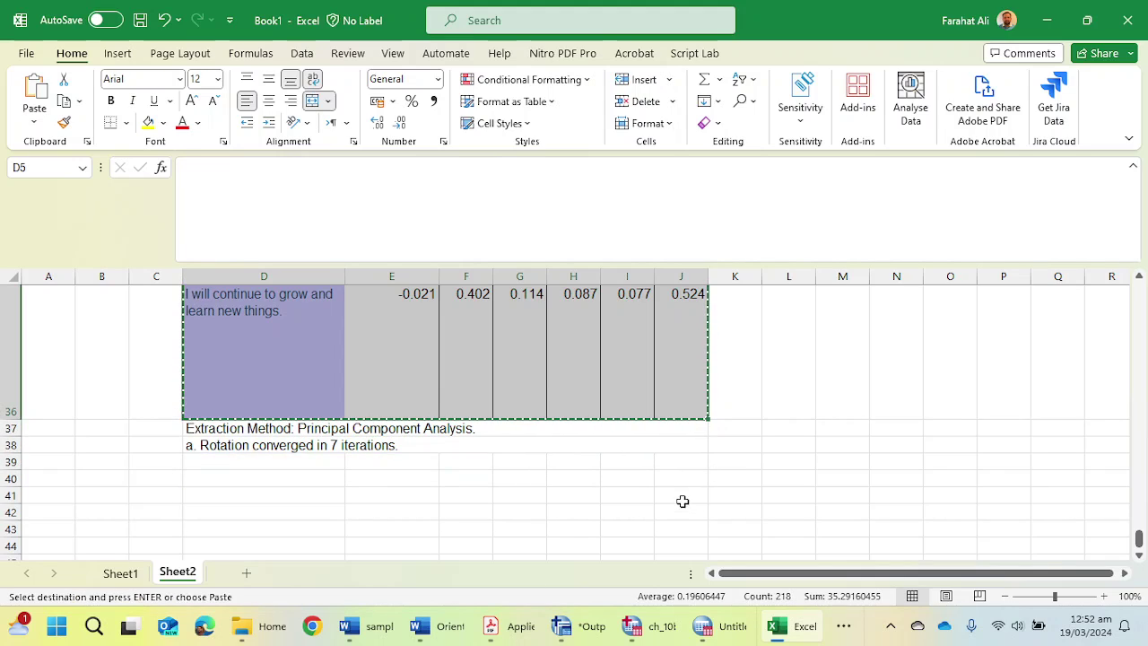
# - Start a new blank Word document
pyautogui.click(450, 626)
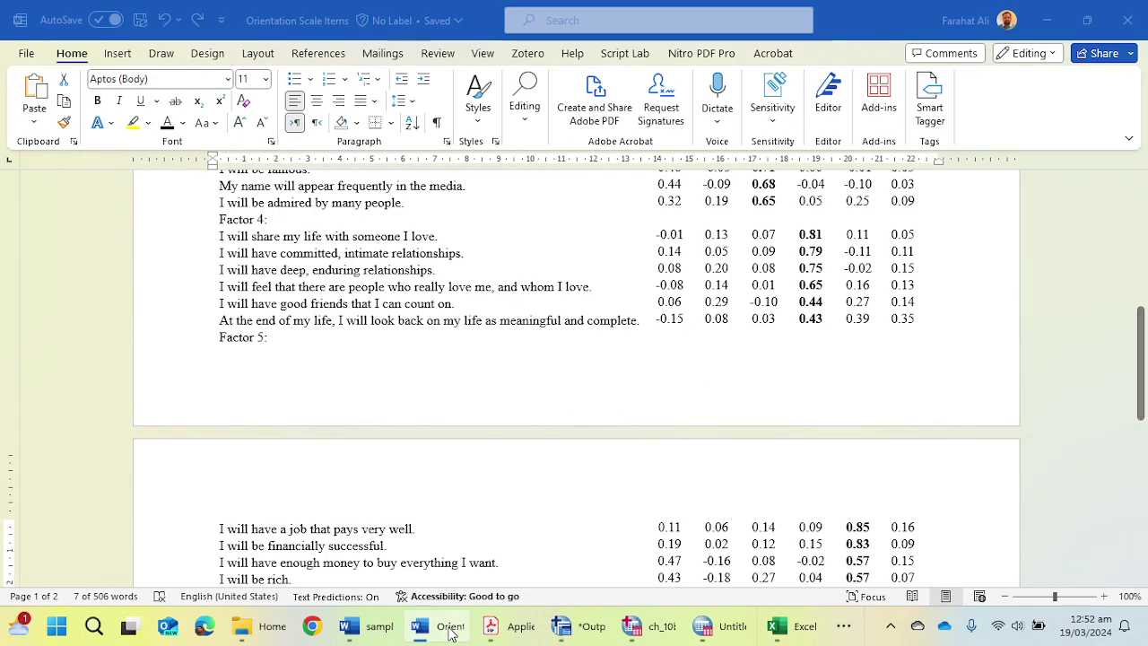
pyautogui.rightClick(453, 634)
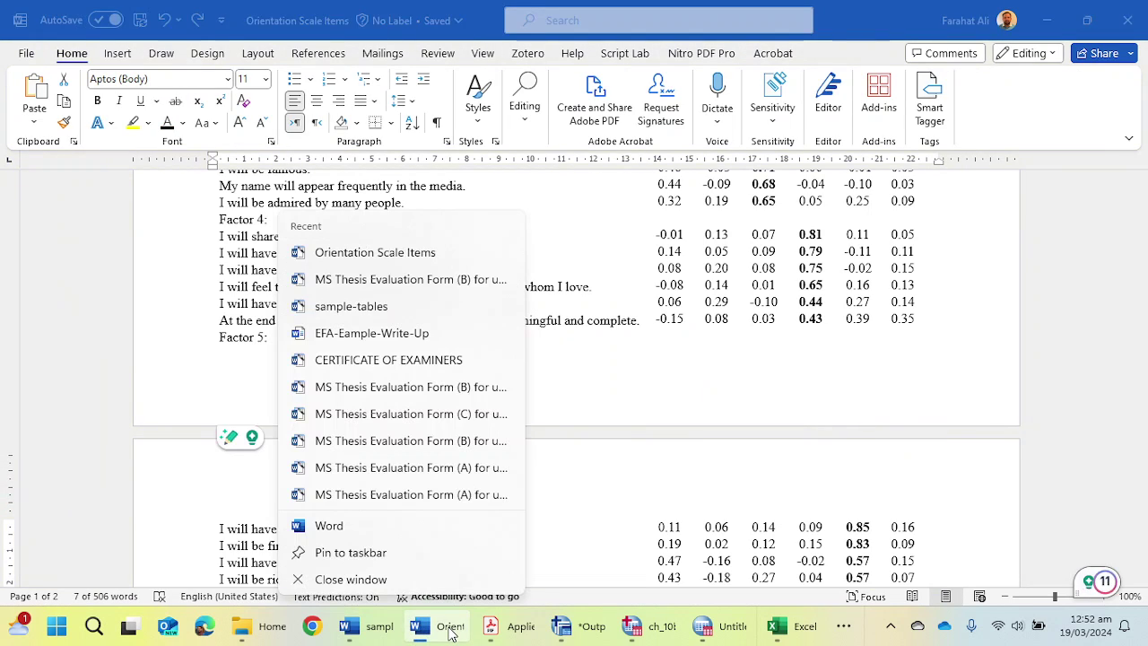
pyautogui.click(397, 527)
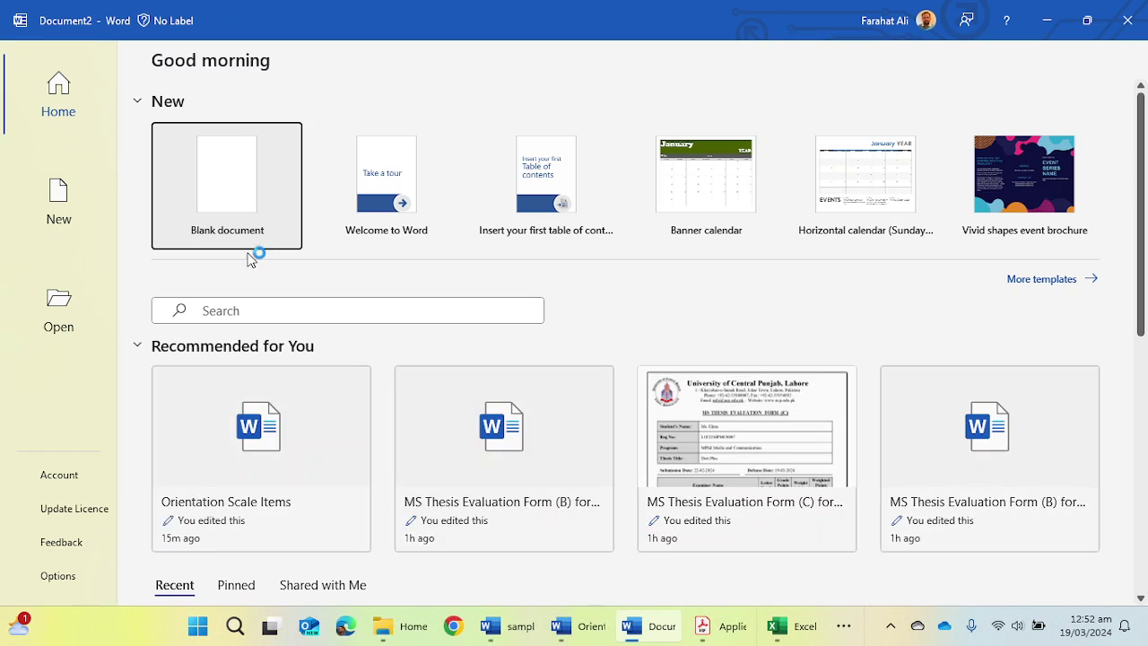
pyautogui.click(254, 248)
# - Paste the copied Excel table with Keep Source Formatting
pyautogui.rightClick(219, 315)
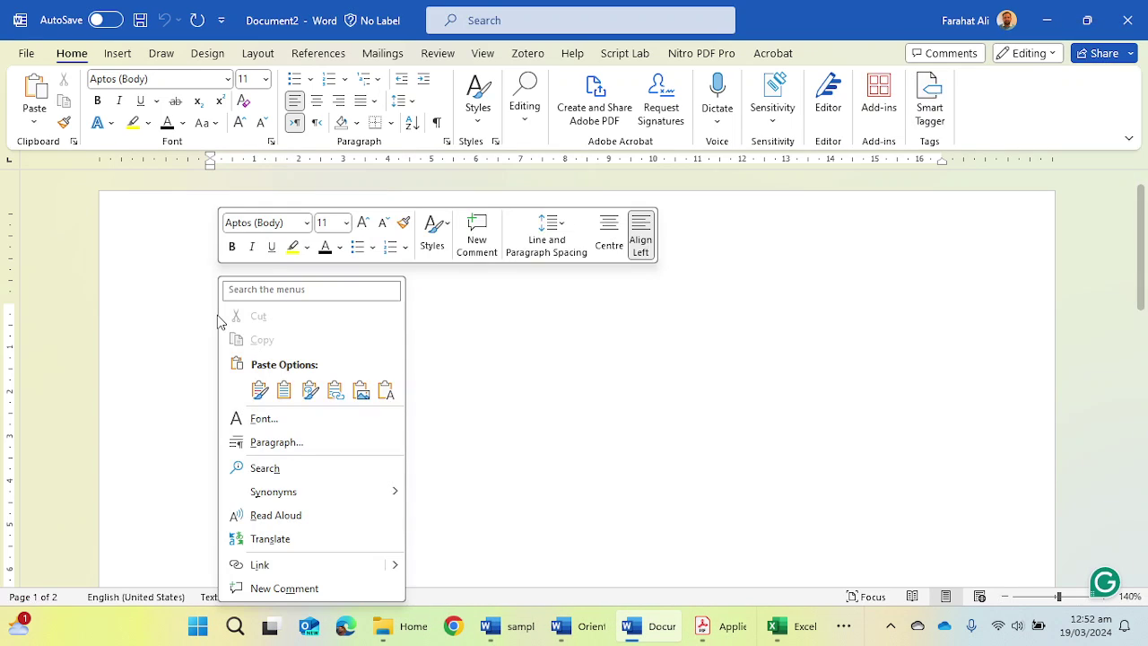
pyautogui.click(310, 391)
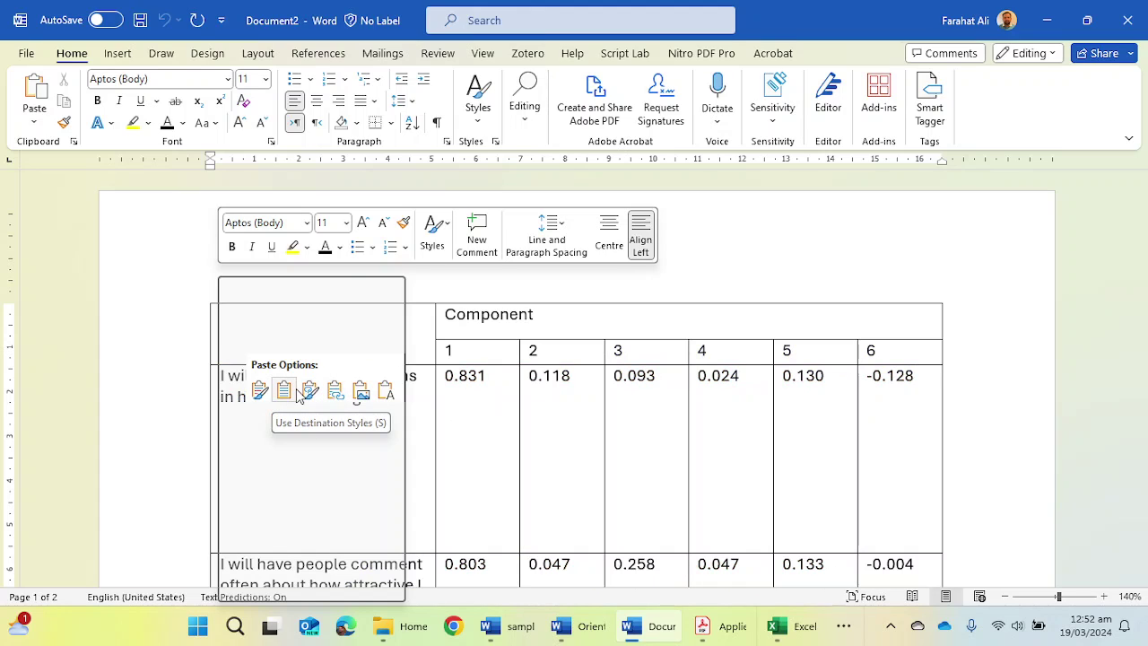
pyautogui.click(260, 392)
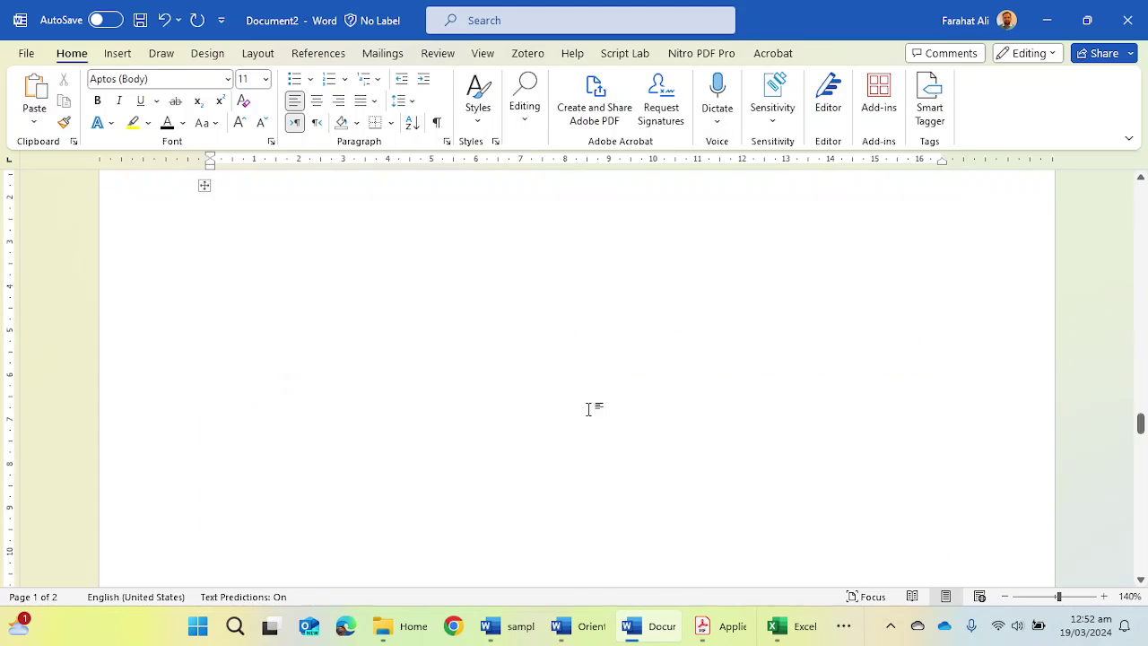
pyautogui.scroll(2, 754, 464)
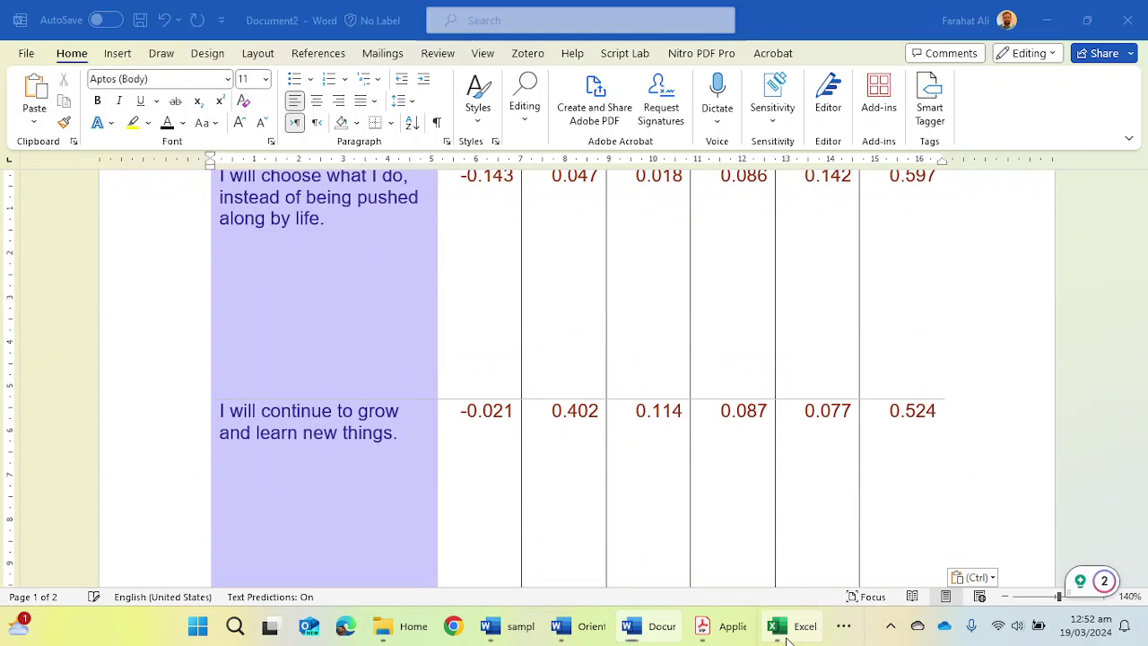
pyautogui.click(777, 626)
# - Select the matrix's item rows 7–36 in Excel
pyautogui.scroll(3, 541, 408)
pyautogui.scroll(7, 541, 409)
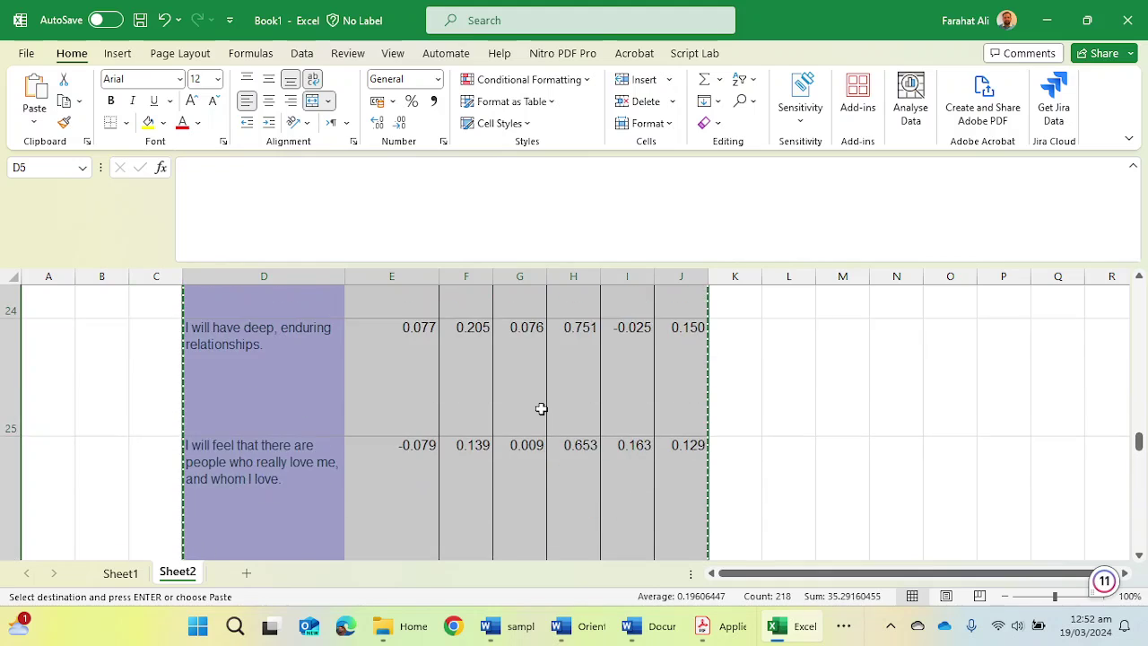
pyautogui.scroll(5, 541, 409)
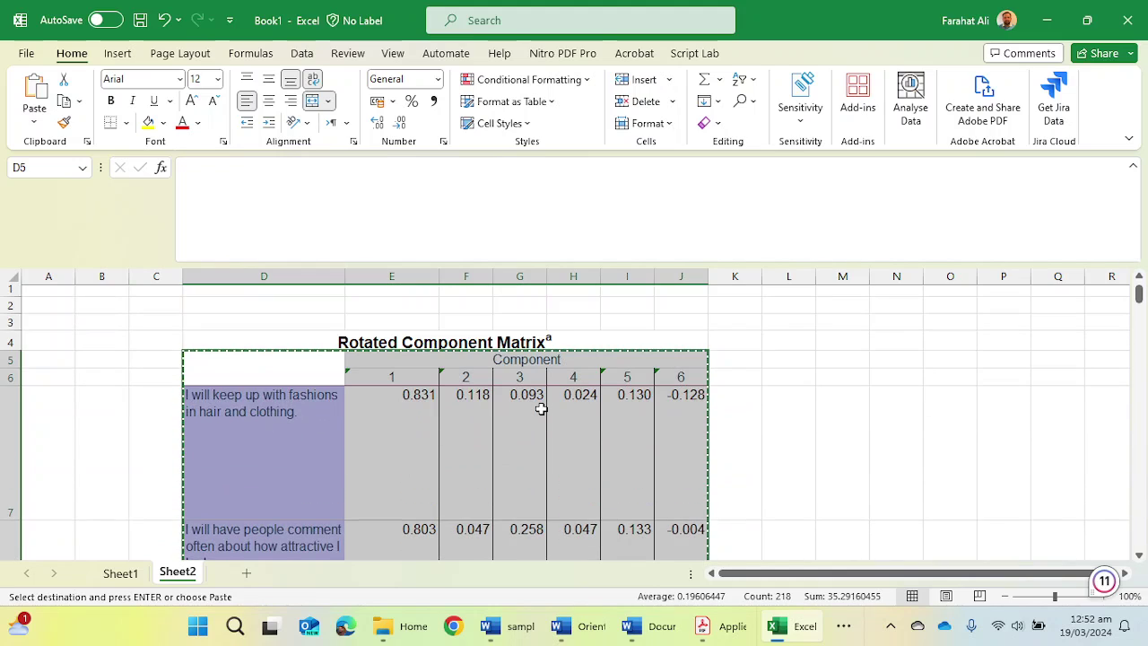
pyautogui.moveTo(544, 410); pyautogui.dragTo(751, 411)
pyautogui.click(752, 411)
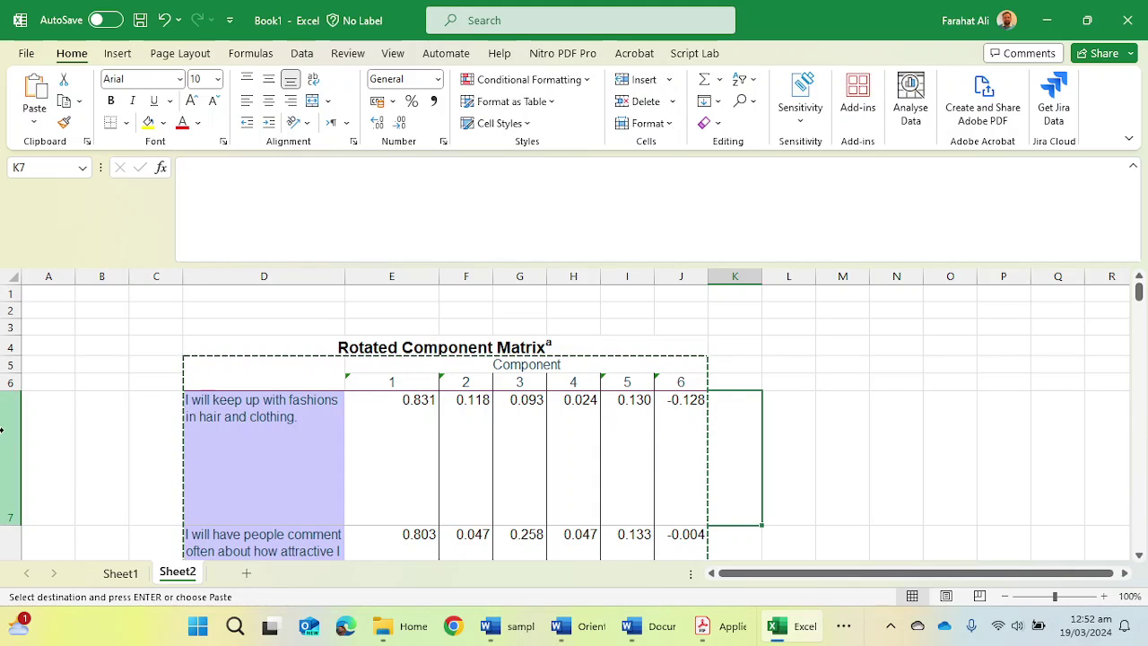
pyautogui.moveTo(7, 431); pyautogui.dragTo(25, 351)
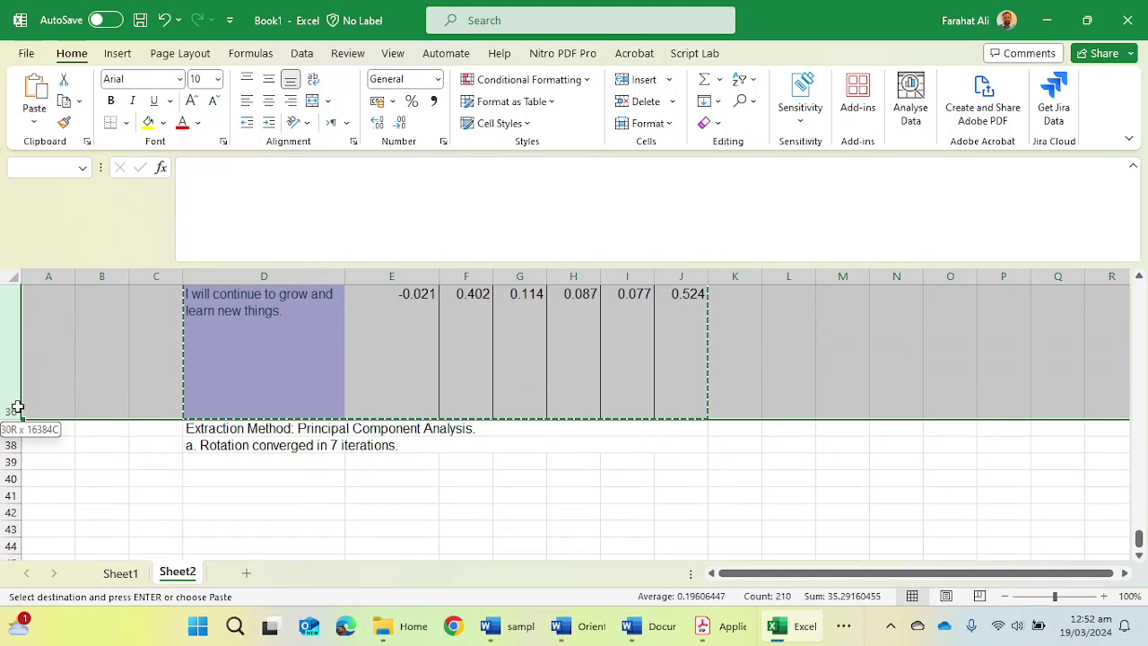
pyautogui.moveTo(18, 409); pyautogui.dragTo(18, 408)
pyautogui.scroll(8, 121, 312)
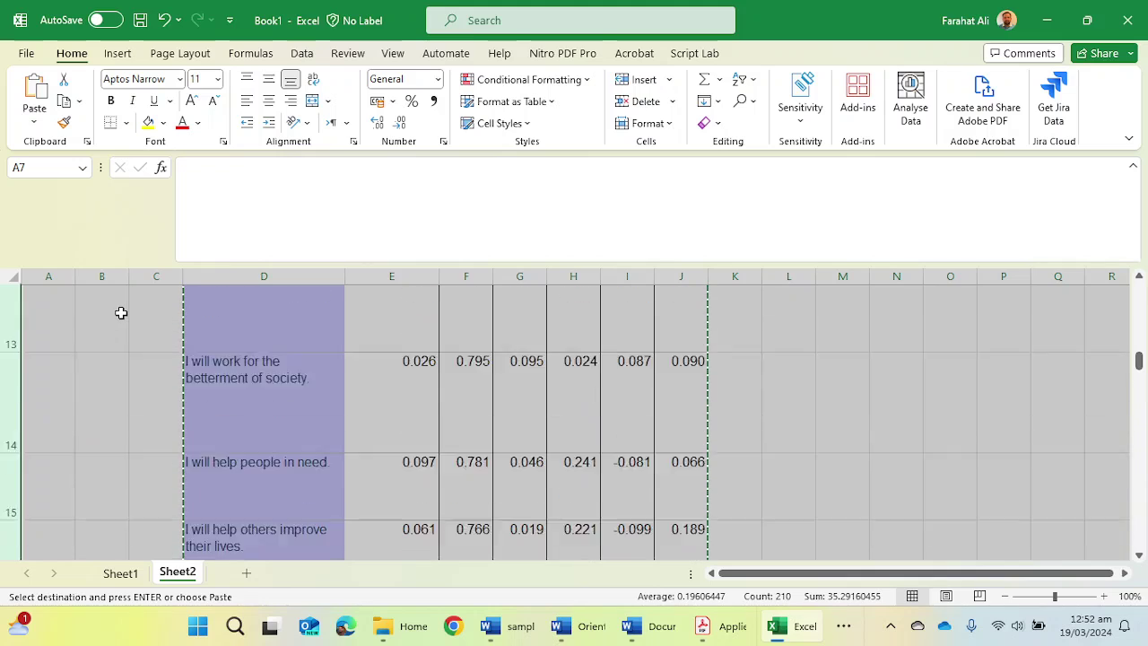
pyautogui.scroll(4, 121, 312)
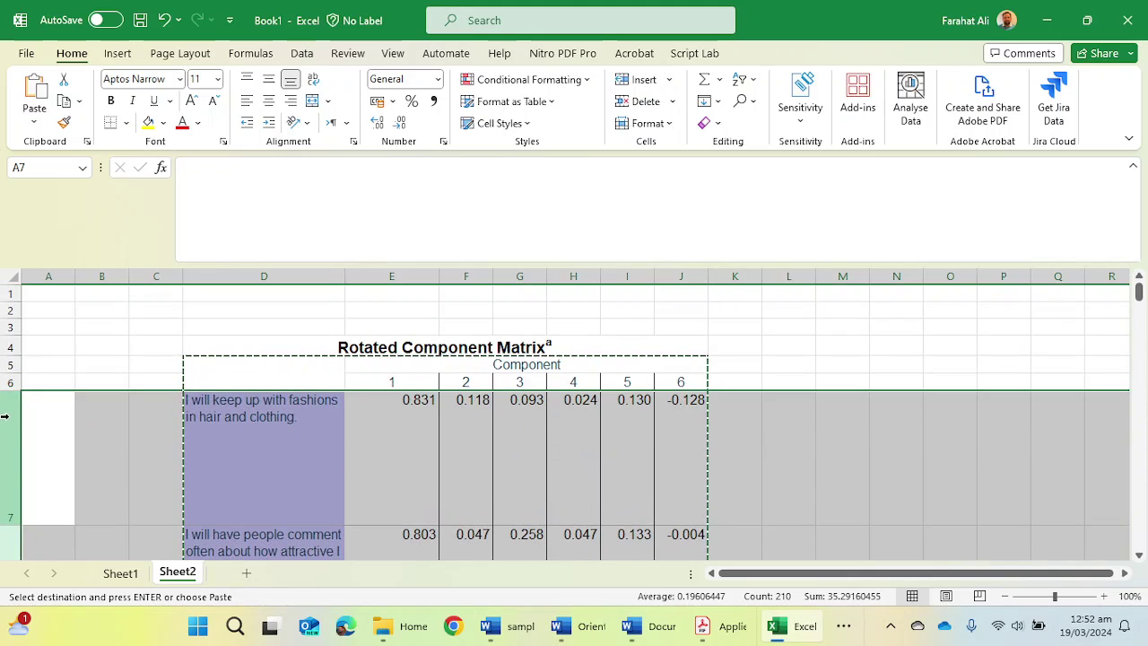
# - Set the selected rows' height to 25, then change it to 35
pyautogui.rightClick(4, 415)
pyautogui.click(54, 354)
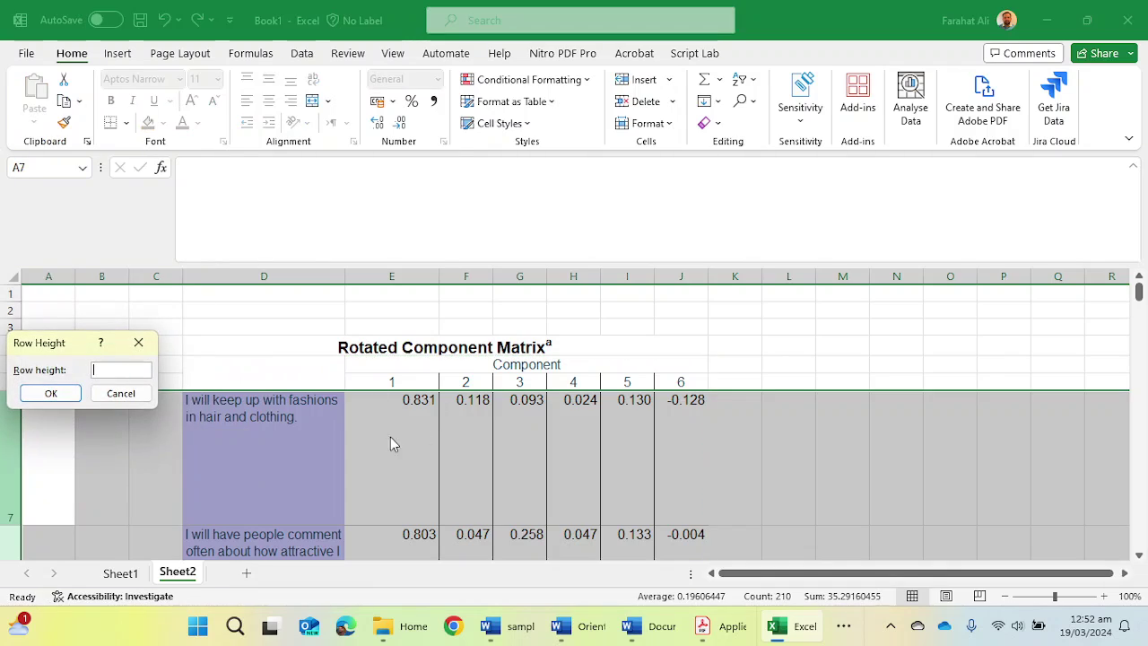
pyautogui.write('25')
pyautogui.press('Return')
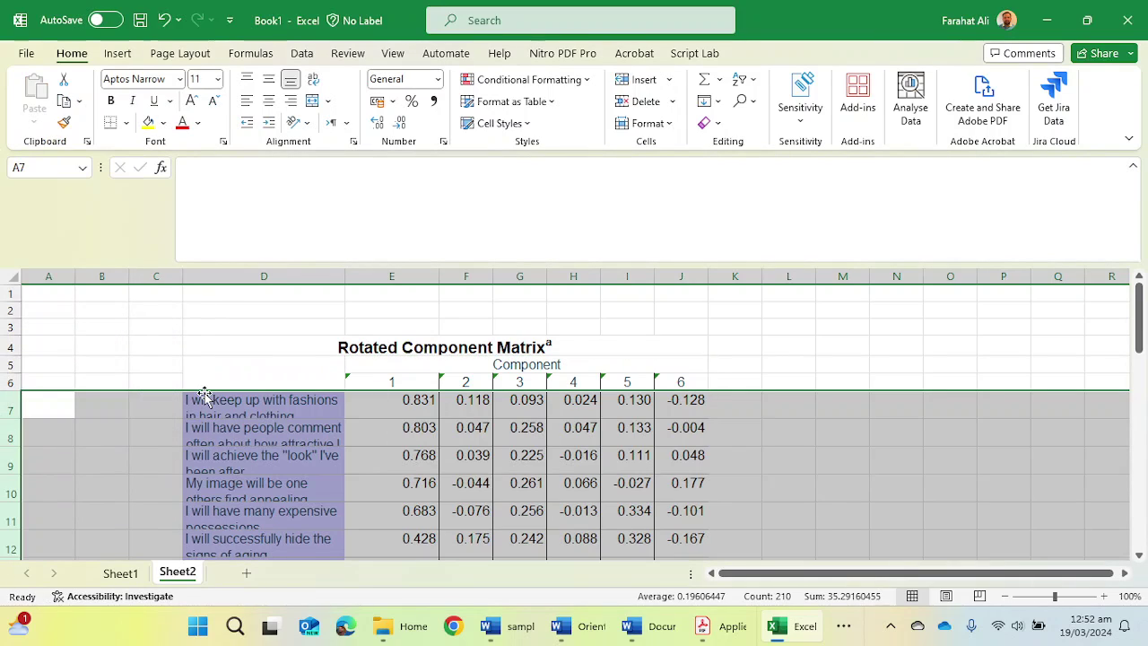
pyautogui.rightClick(11, 415)
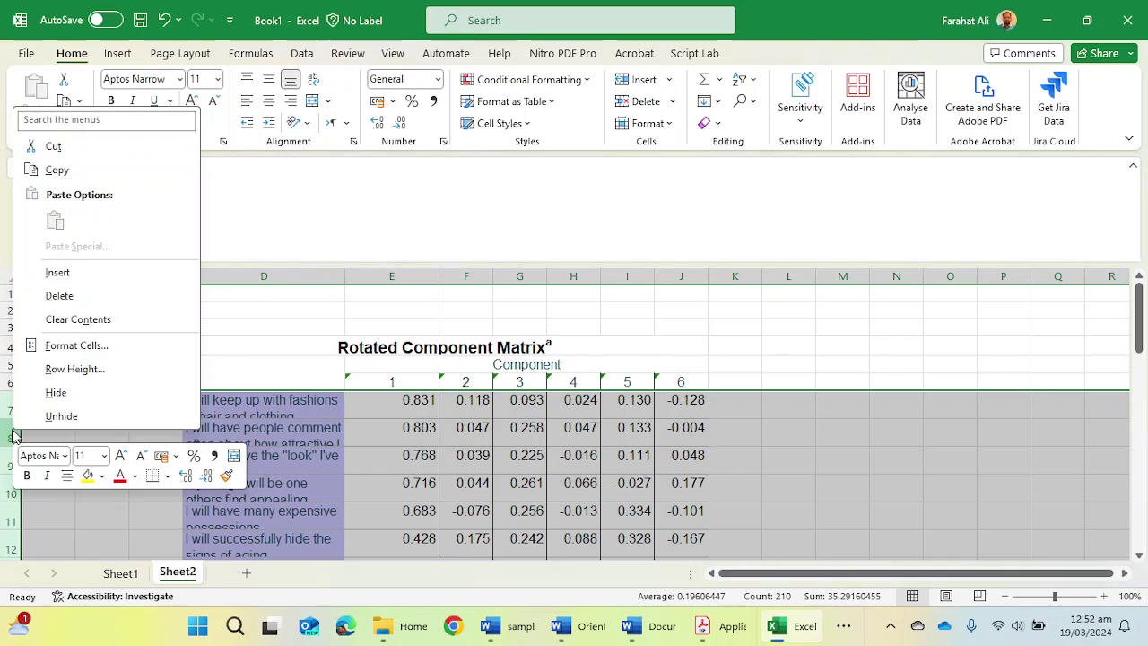
pyautogui.click(63, 367)
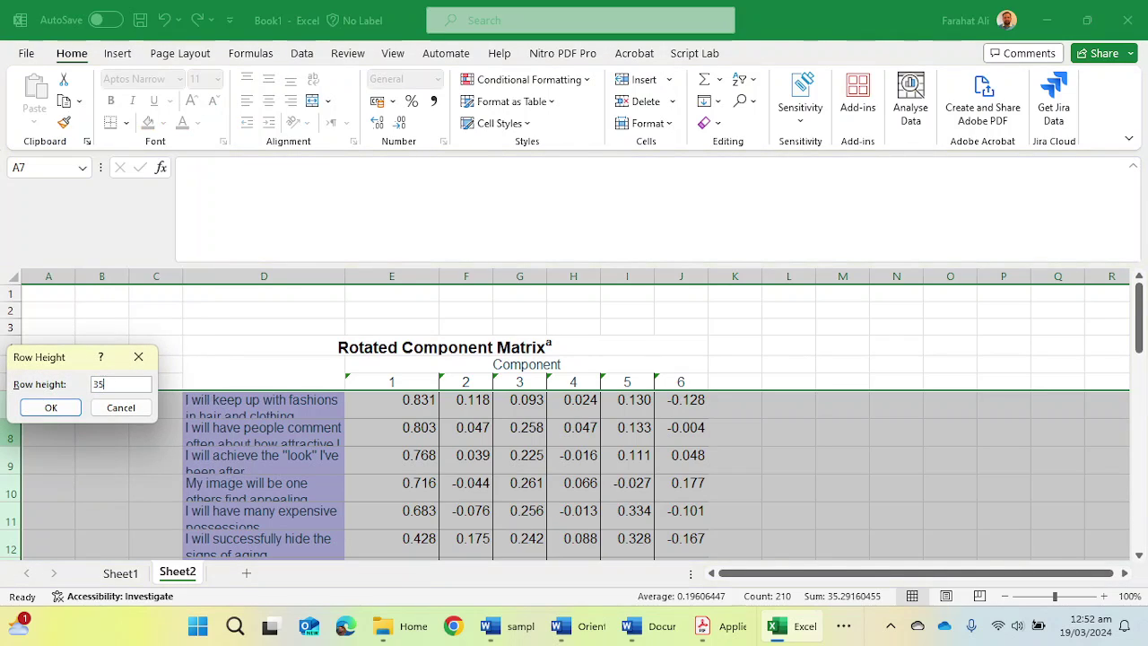
pyautogui.press('Return')
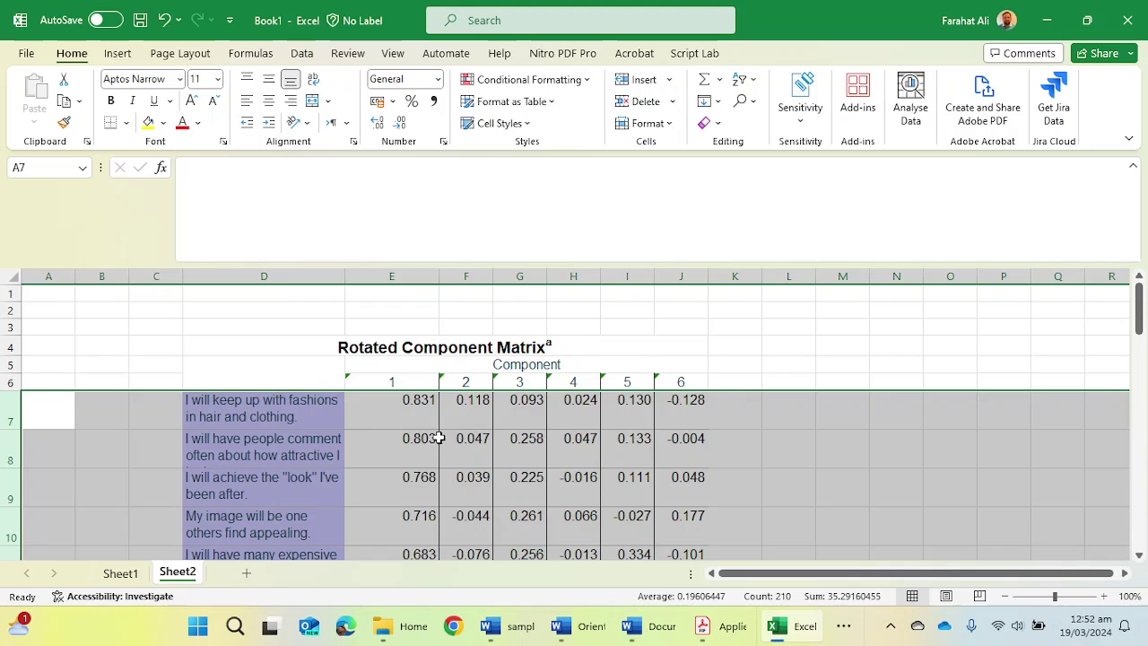
pyautogui.scroll(-1, 644, 396)
pyautogui.click(717, 409)
pyautogui.scroll(-2, 657, 390)
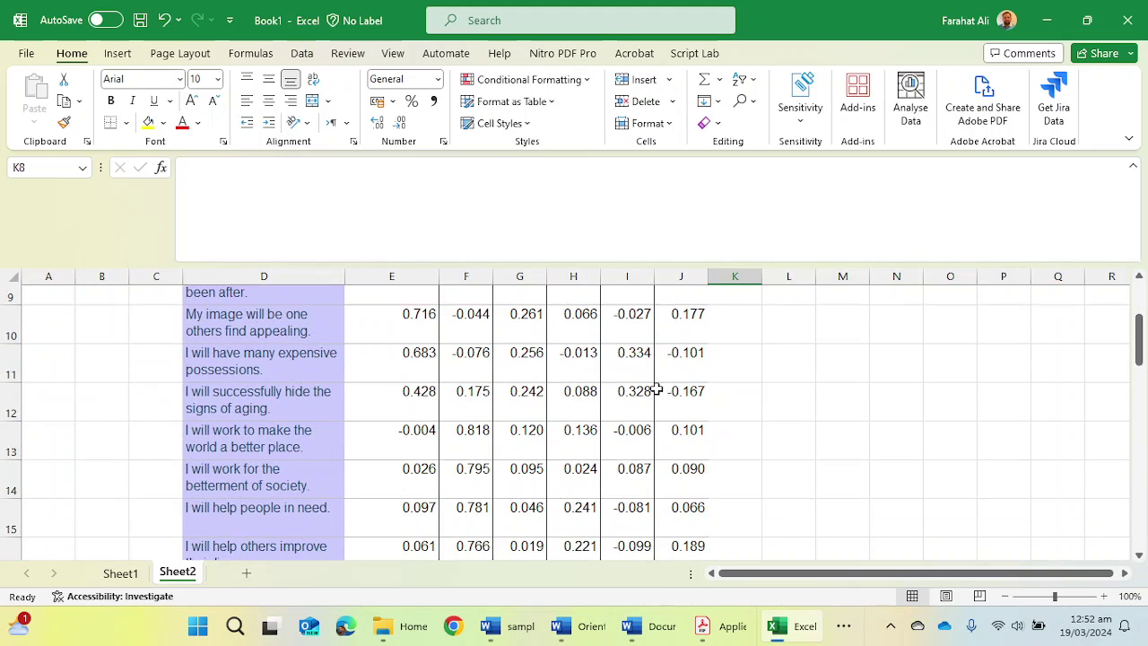
pyautogui.scroll(2, 431, 377)
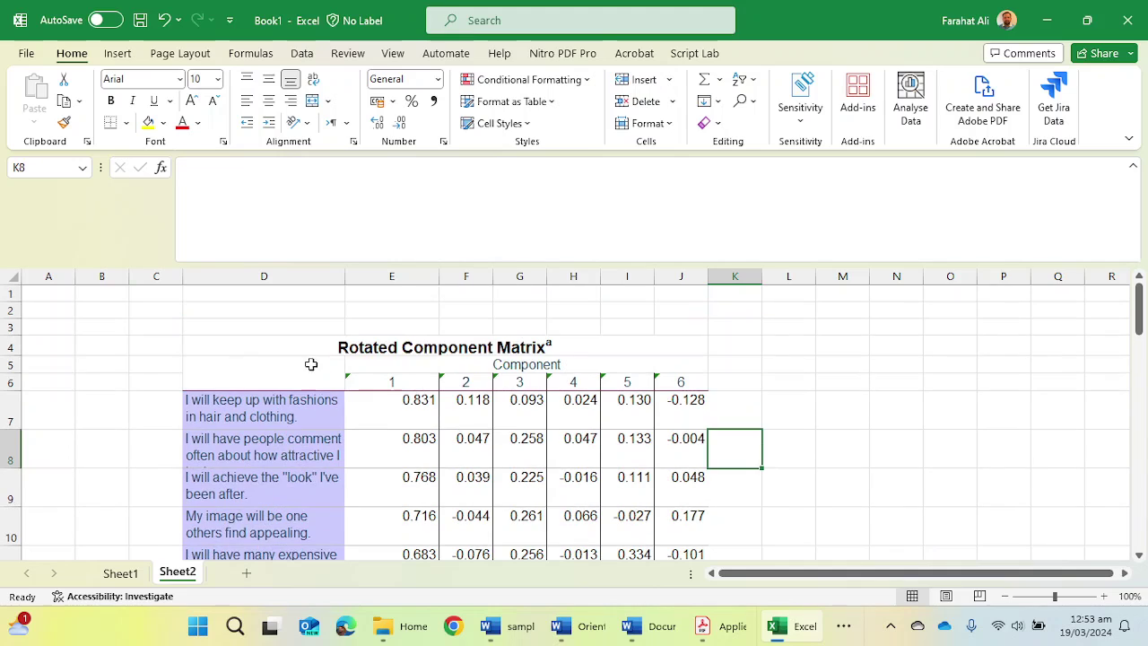
# - Give the item label cells No Fill and black (Automatic) font colour
pyautogui.moveTo(225, 407); pyautogui.dragTo(266, 473)
pyautogui.click(201, 125)
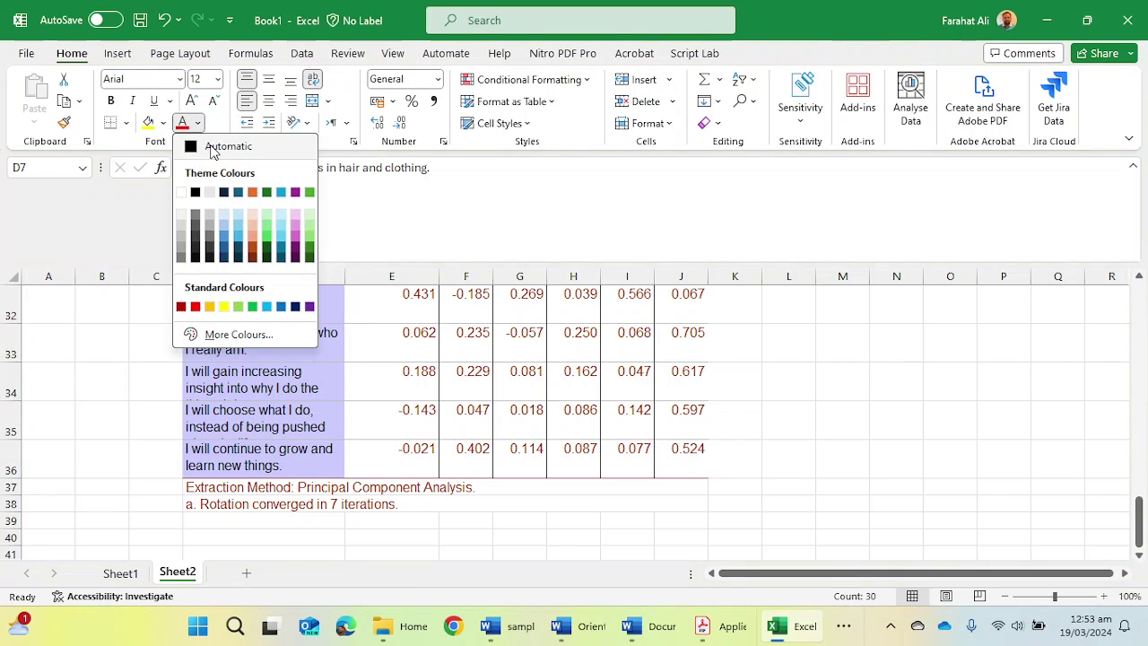
pyautogui.click(163, 123)
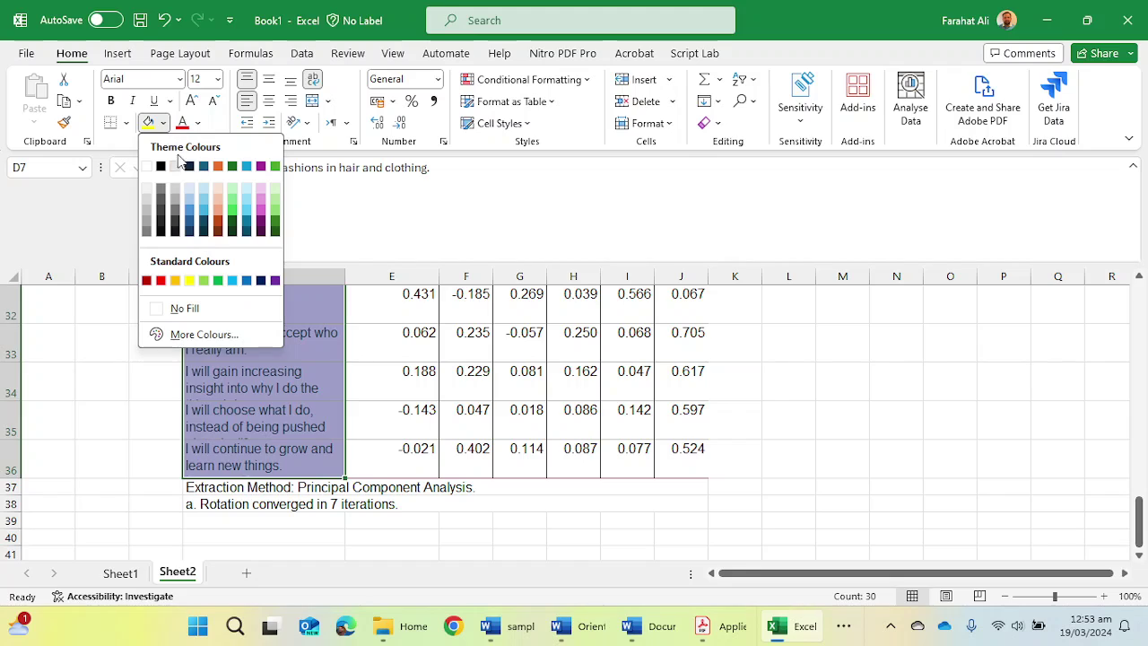
pyautogui.click(186, 309)
pyautogui.scroll(10, 224, 312)
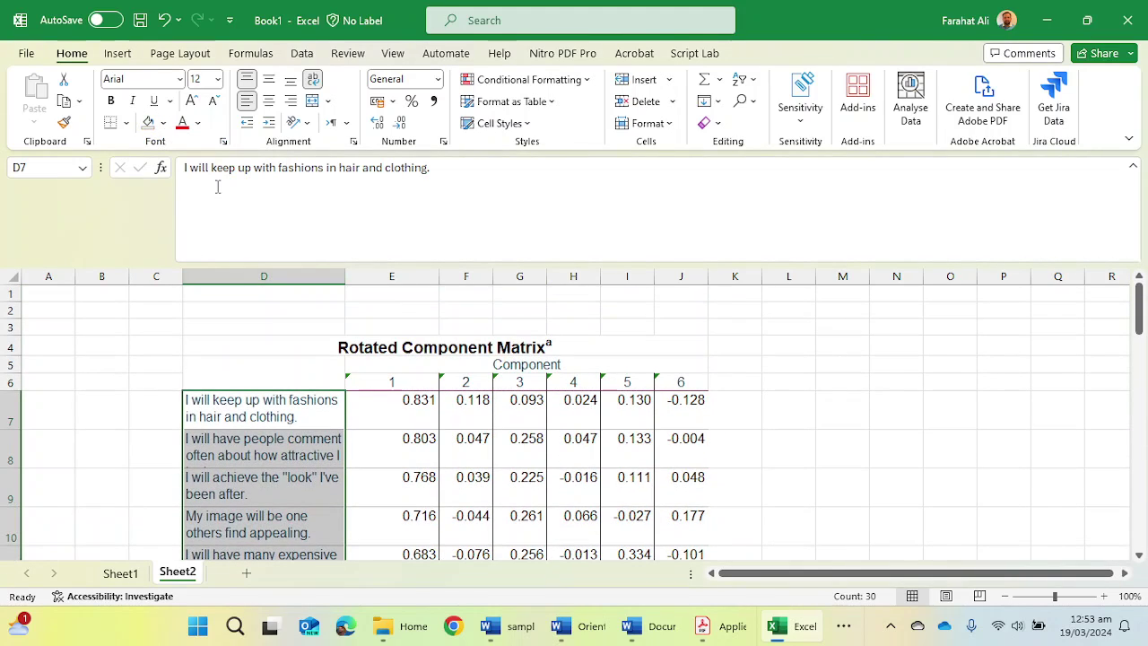
pyautogui.click(199, 125)
pyautogui.click(225, 148)
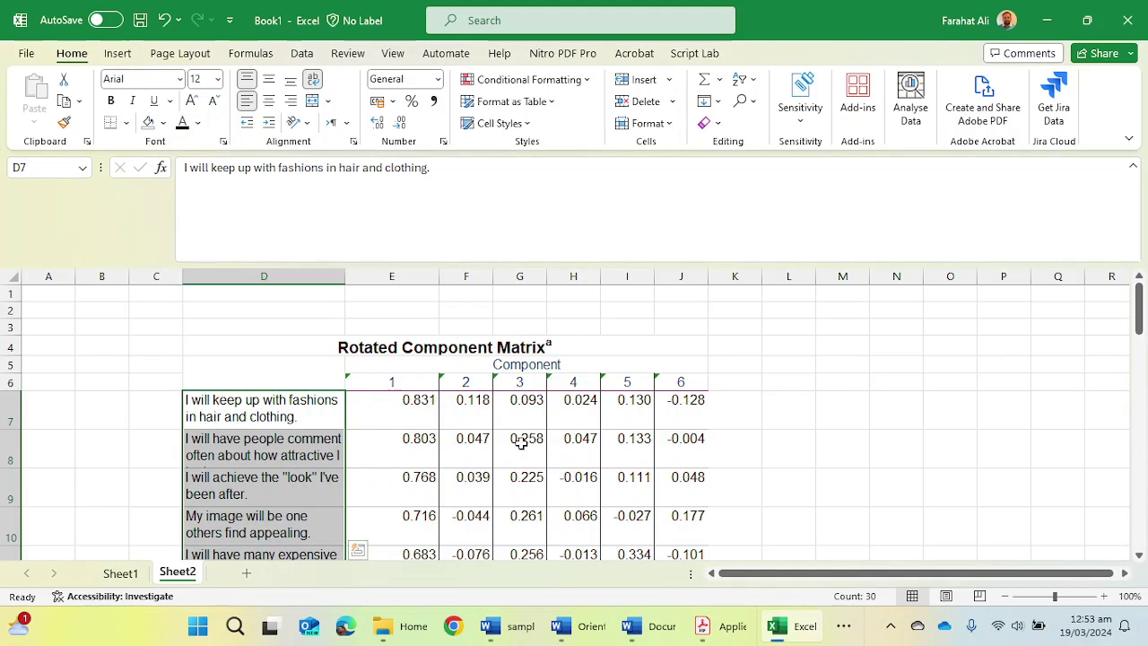
pyautogui.scroll(-3, 745, 395)
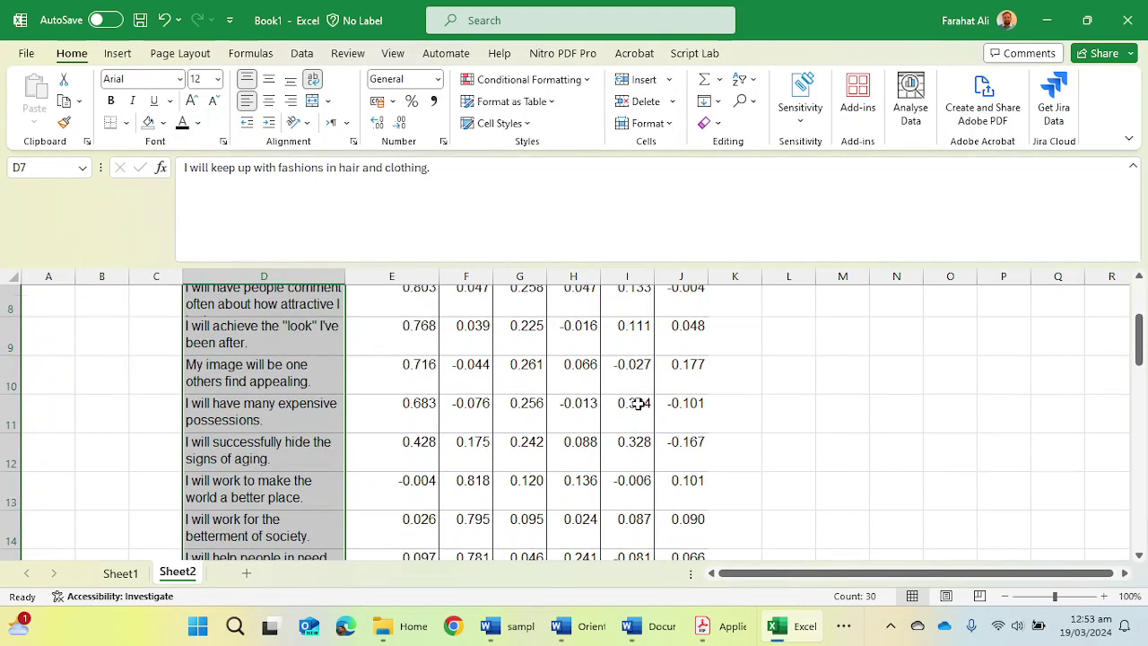
pyautogui.scroll(3, 610, 403)
pyautogui.click(330, 448)
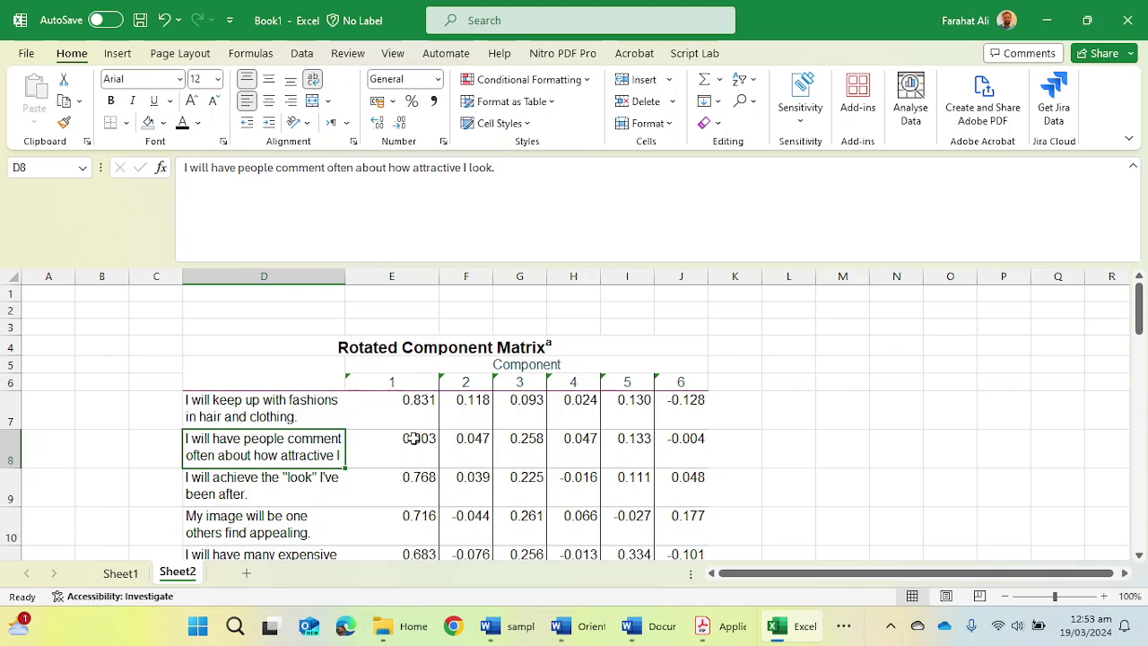
# - Select the matrix from its Component header down to the last item
pyautogui.scroll(-4, 474, 428)
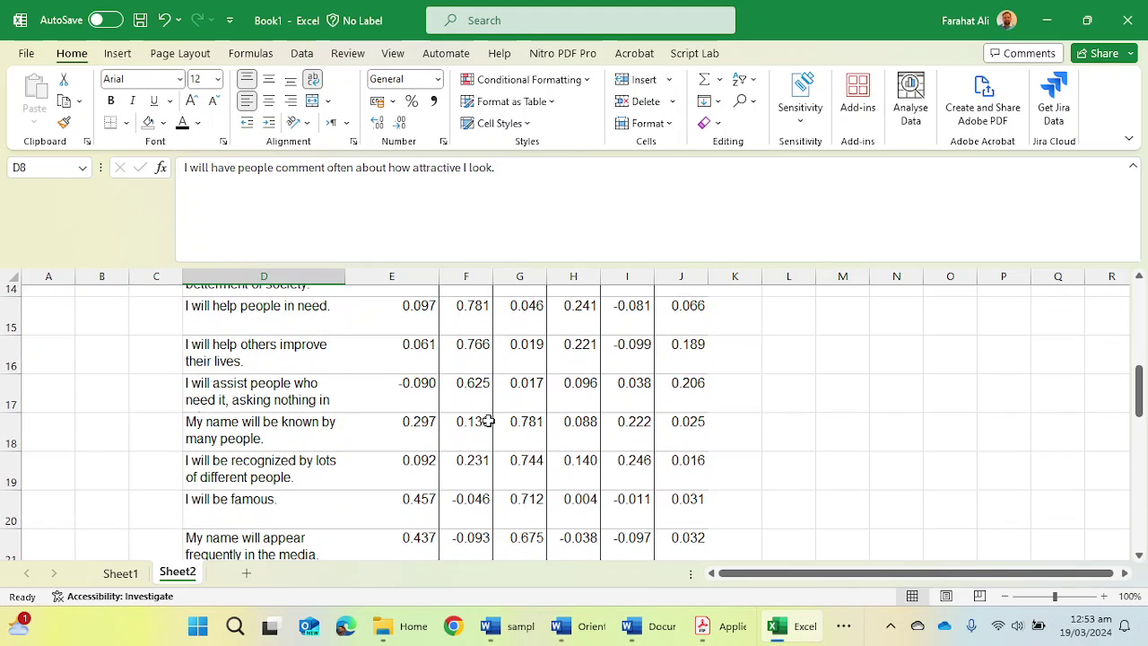
pyautogui.scroll(-6, 487, 421)
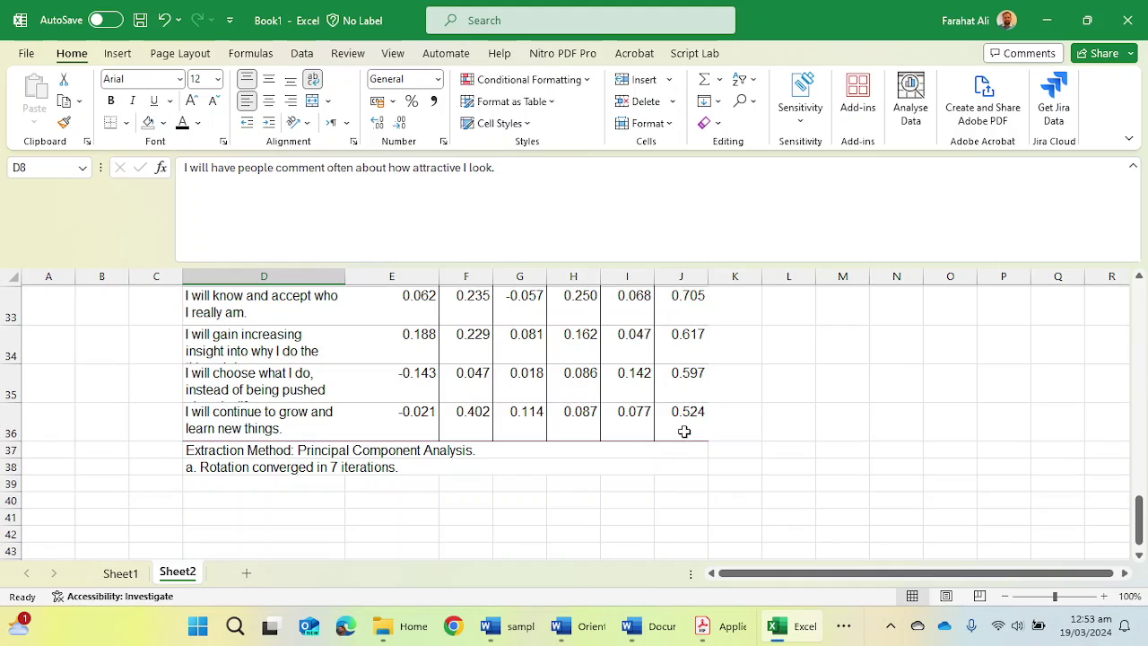
pyautogui.moveTo(684, 431); pyautogui.dragTo(241, 356)
# - Copy the matrix, delete Word's old table, and paste with Keep Source Formatting
pyautogui.hotkey('ctrl', 'c')
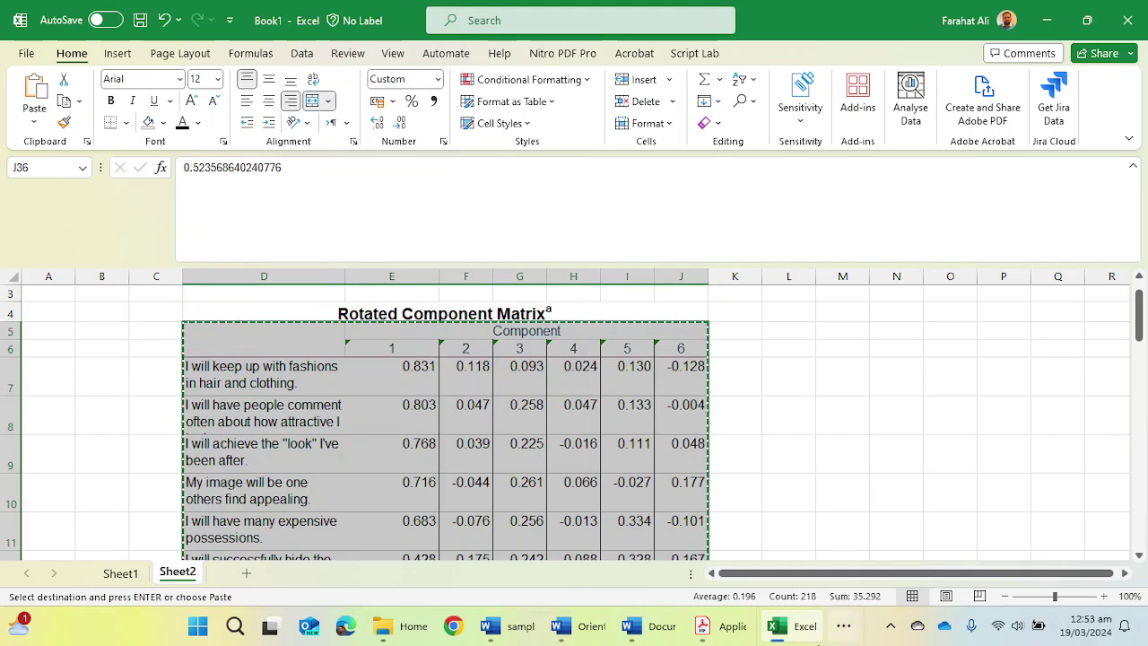
pyautogui.click(648, 626)
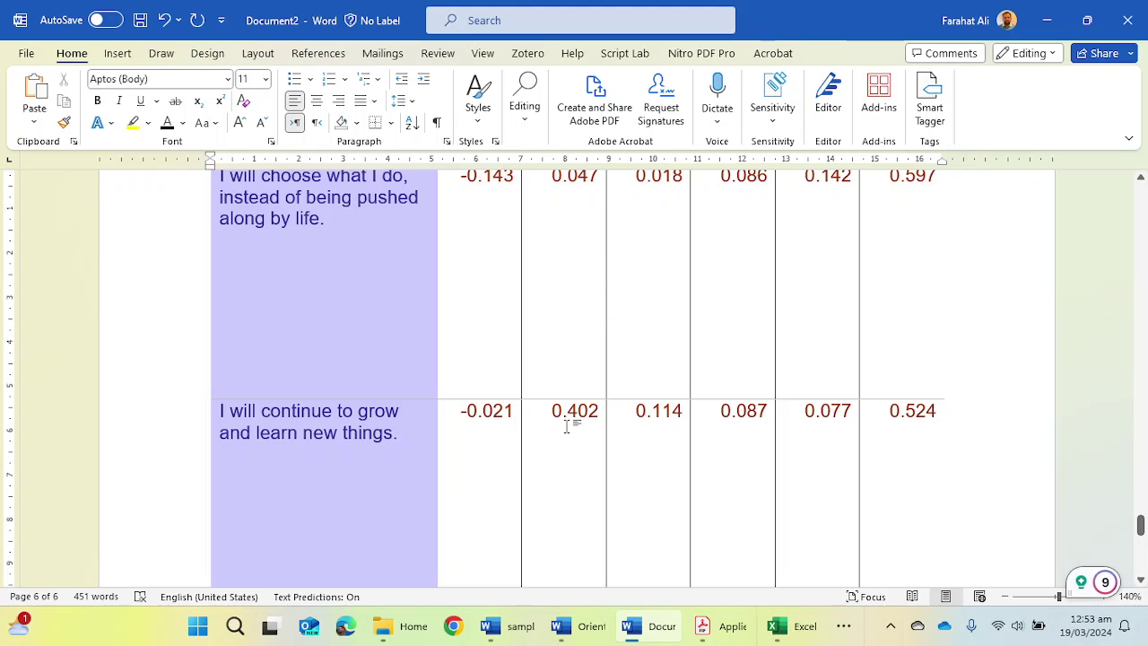
pyautogui.hotkey('ctrl', 'a')
pyautogui.press('Delete')
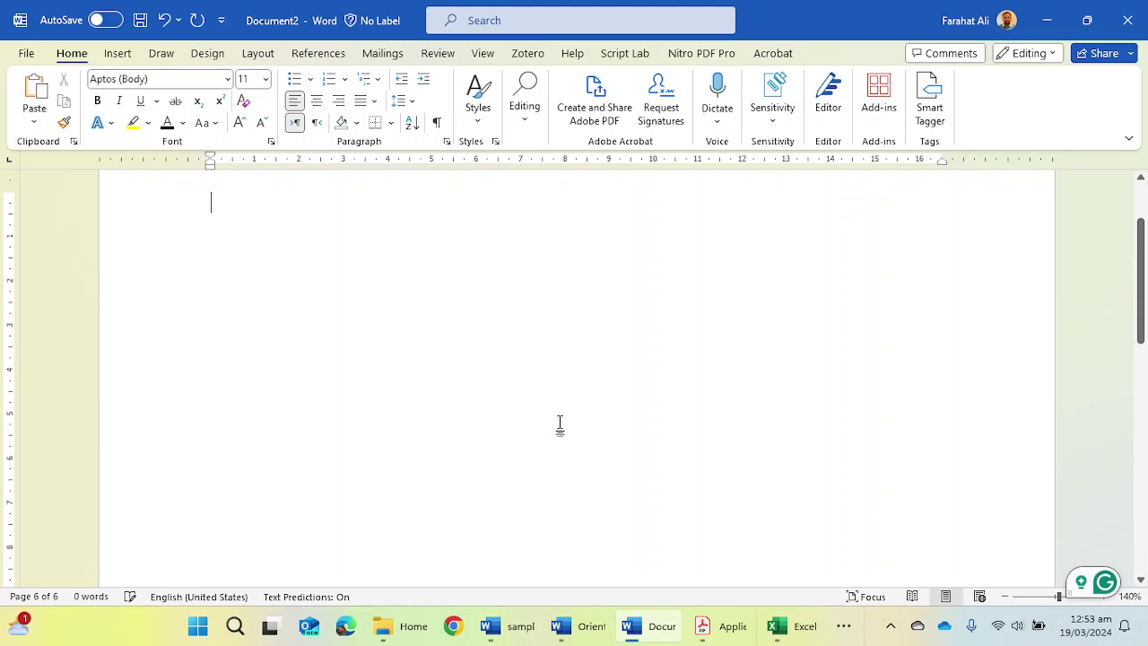
pyautogui.scroll(1, 362, 340)
pyautogui.rightClick(216, 277)
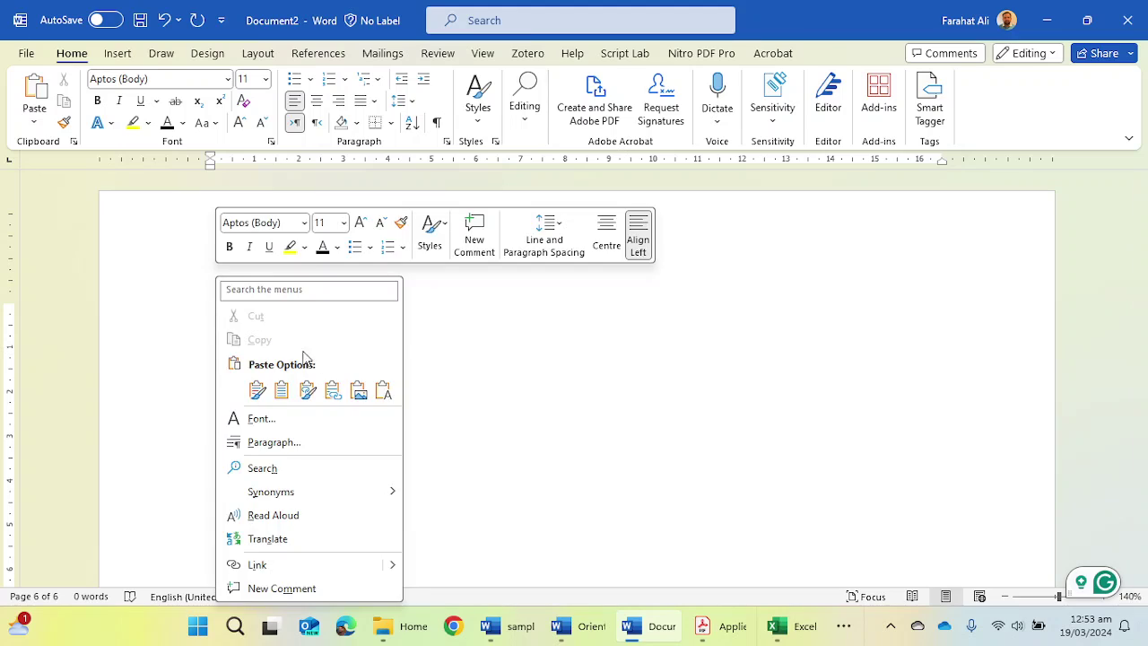
pyautogui.click(257, 390)
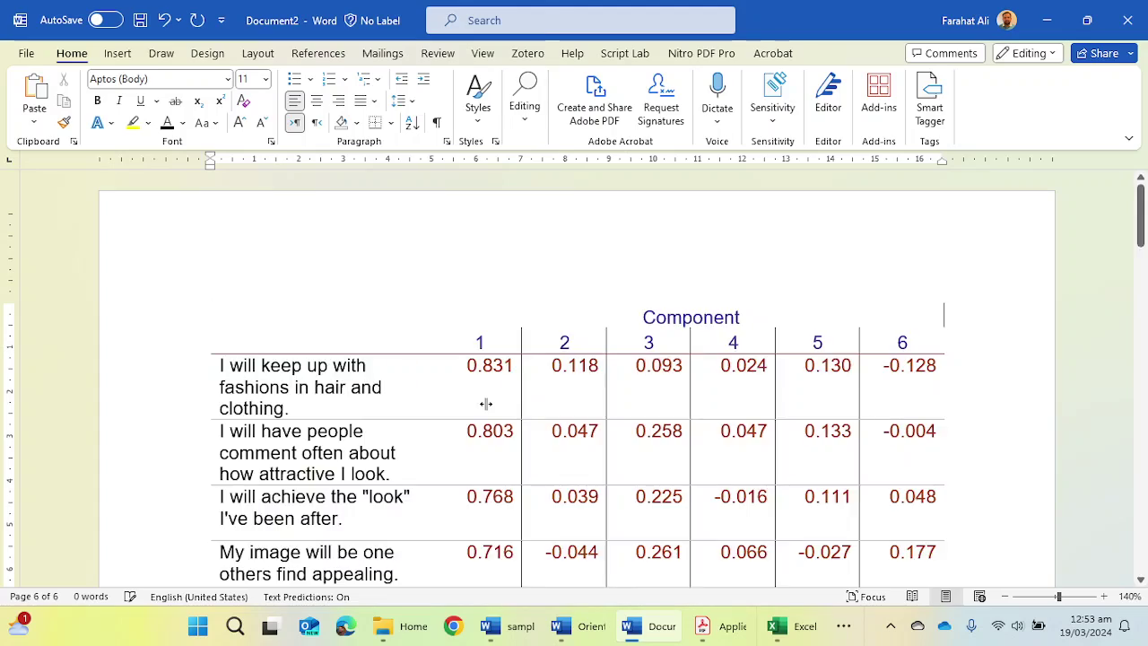
pyautogui.scroll(5, 536, 413)
pyautogui.scroll(10, 537, 413)
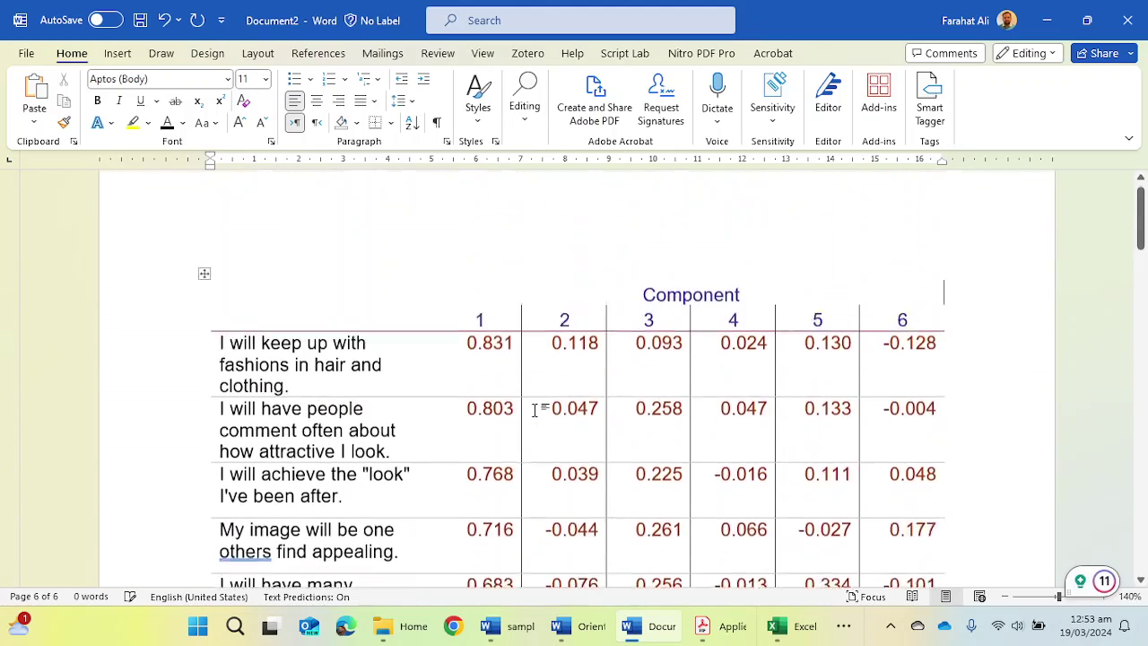
# - Select the whole pasted table and apply No Border
pyautogui.moveTo(260, 328); pyautogui.dragTo(583, 343)
pyautogui.click(908, 339)
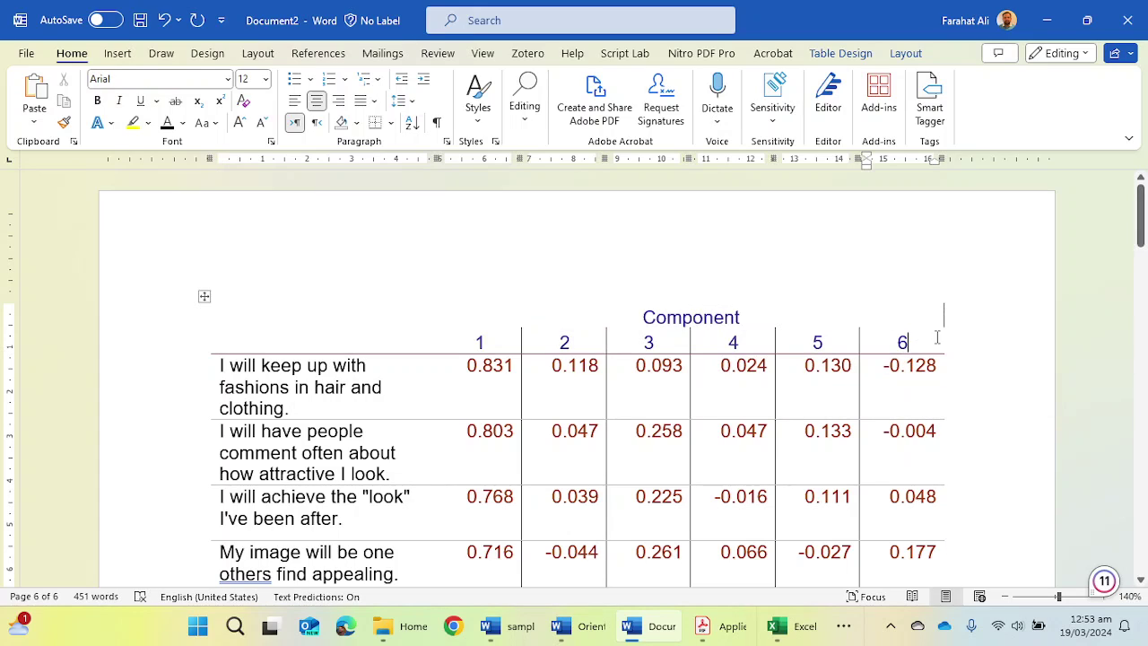
pyautogui.click(205, 298)
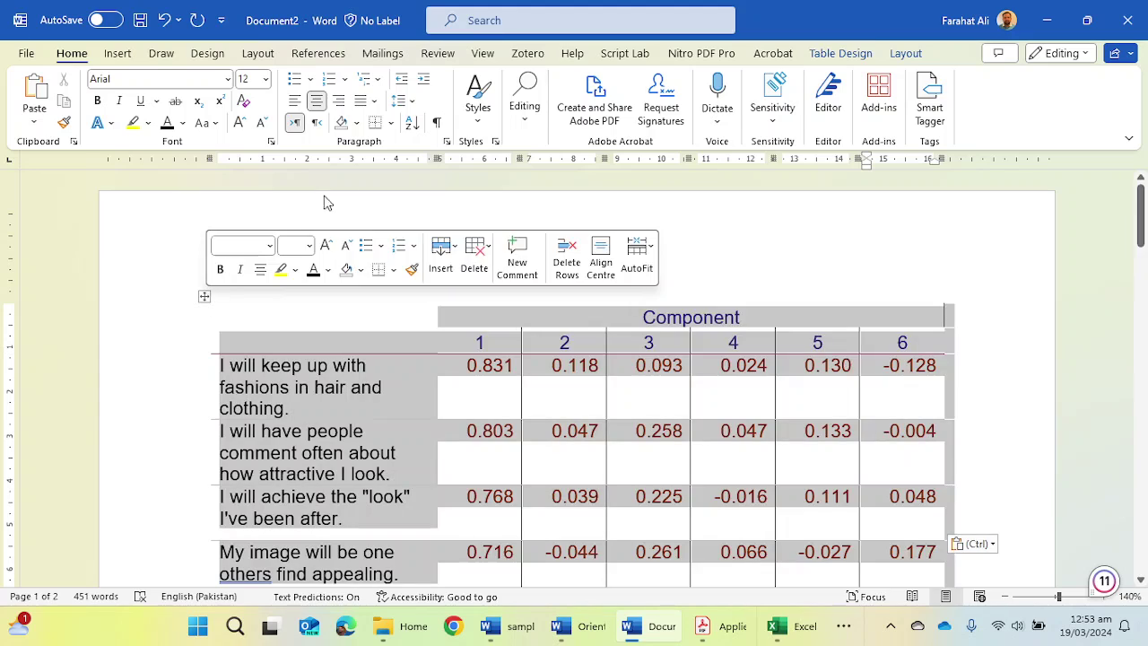
pyautogui.click(392, 123)
pyautogui.click(449, 242)
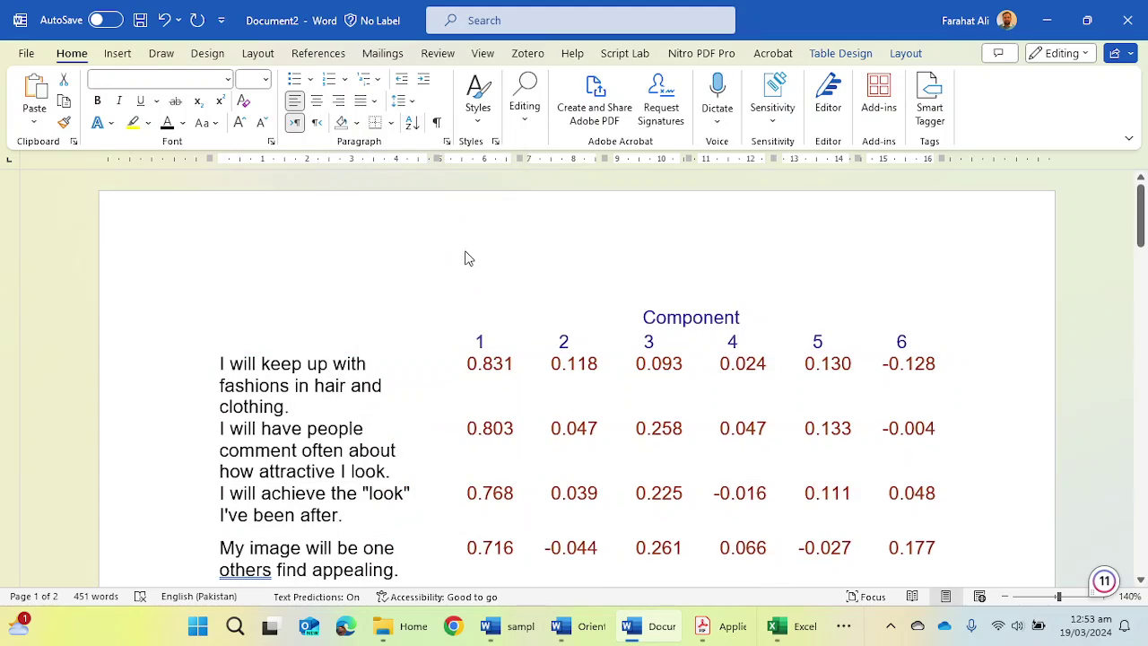
# - Select the header row of column numbers 1 to 6
pyautogui.click(235, 345)
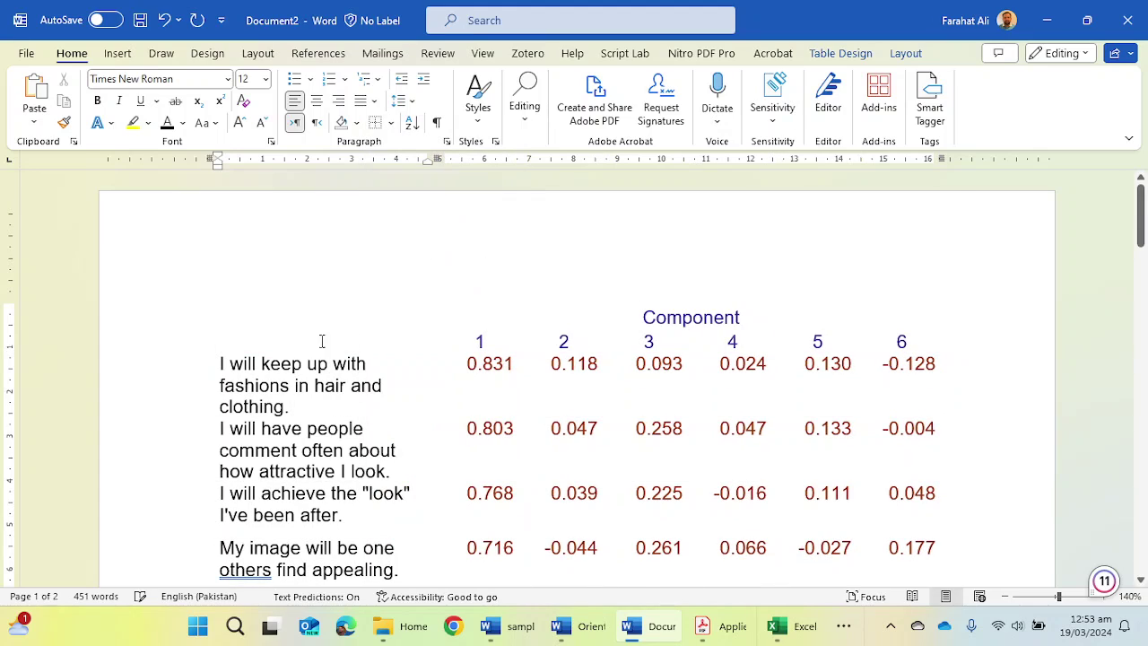
pyautogui.moveTo(335, 339); pyautogui.dragTo(654, 341)
pyautogui.click(850, 341)
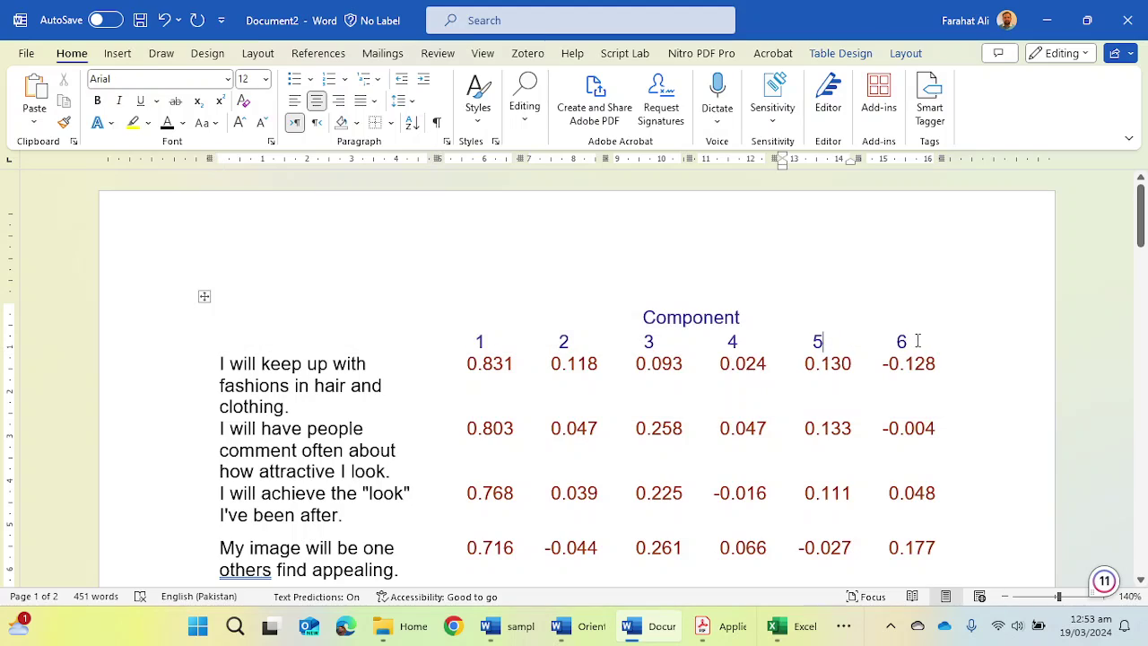
pyautogui.moveTo(851, 333); pyautogui.dragTo(305, 342)
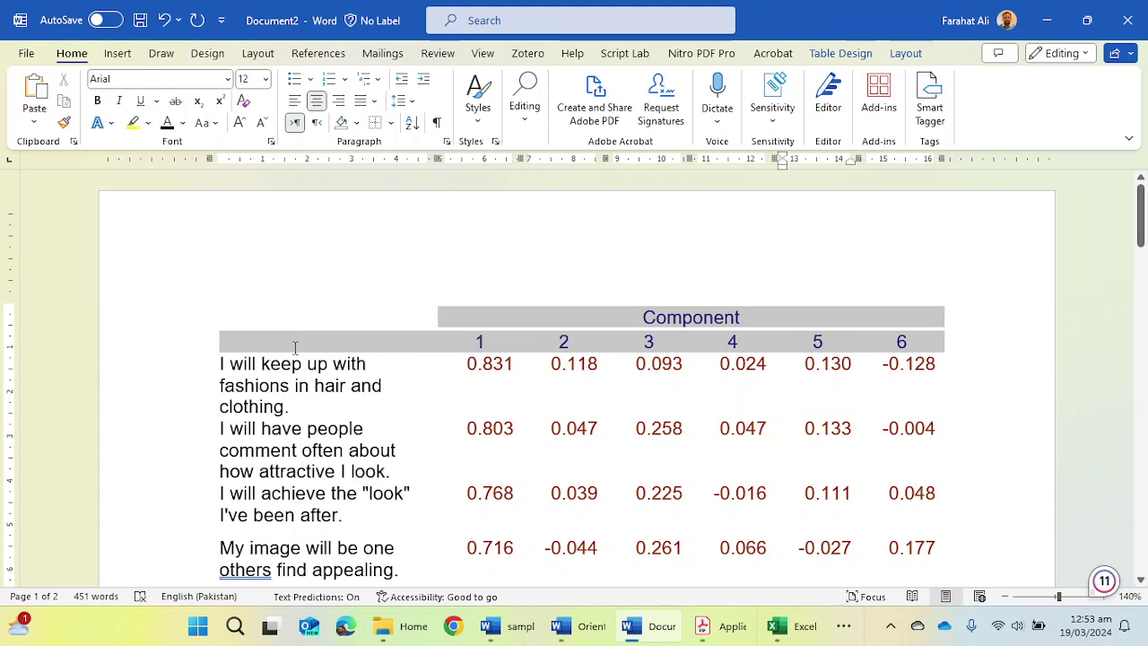
pyautogui.moveTo(383, 343); pyautogui.dragTo(424, 347)
# - Add a bottom rule and a top rule to the column-number row
pyautogui.click(441, 344)
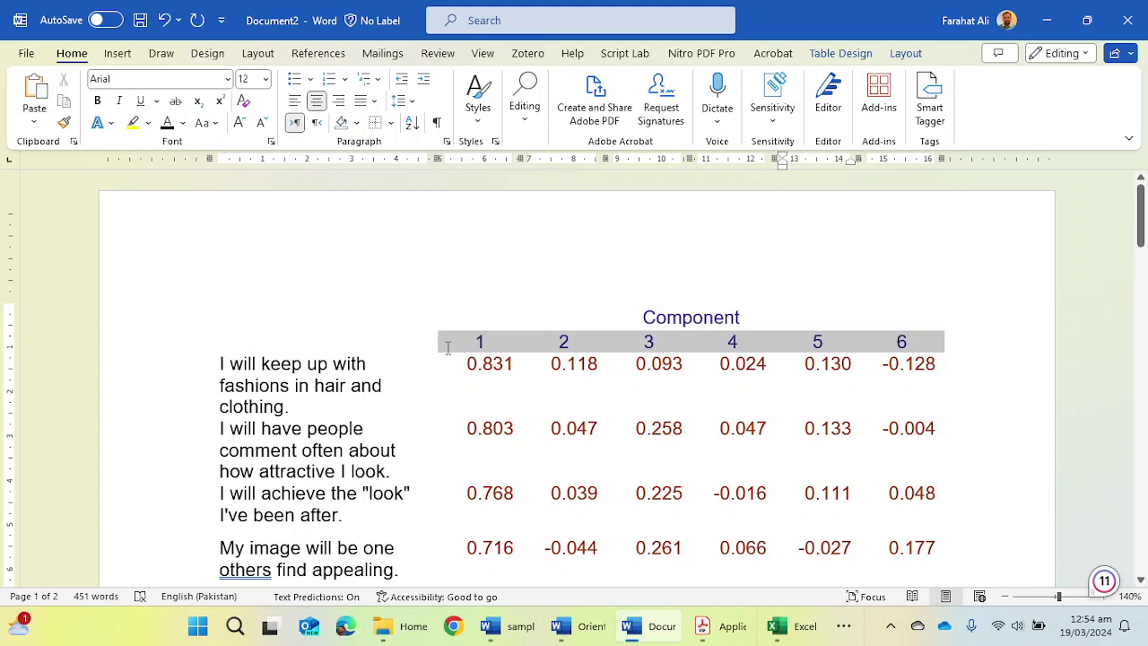
pyautogui.click(390, 124)
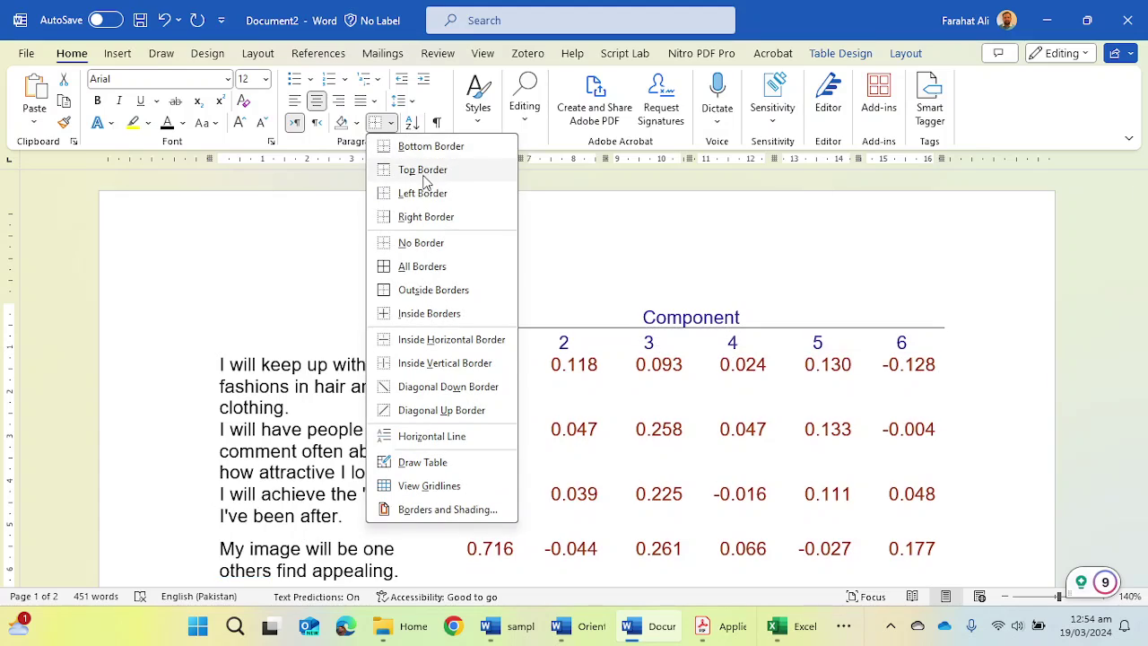
pyautogui.click(416, 148)
pyautogui.click(391, 125)
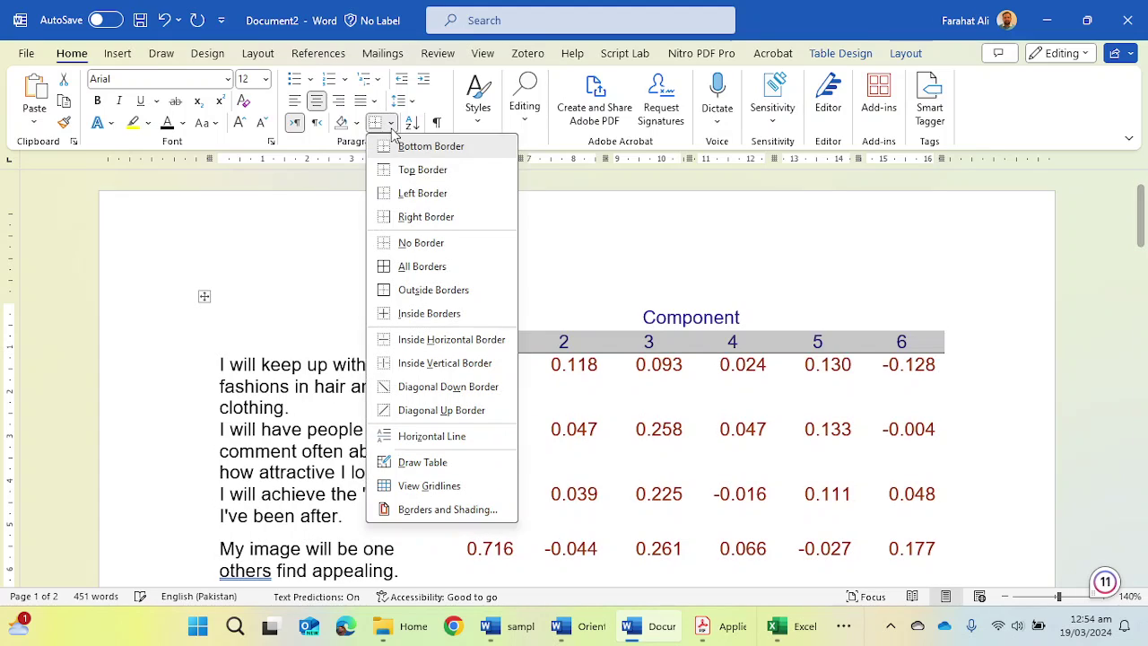
pyautogui.click(403, 175)
pyautogui.click(415, 360)
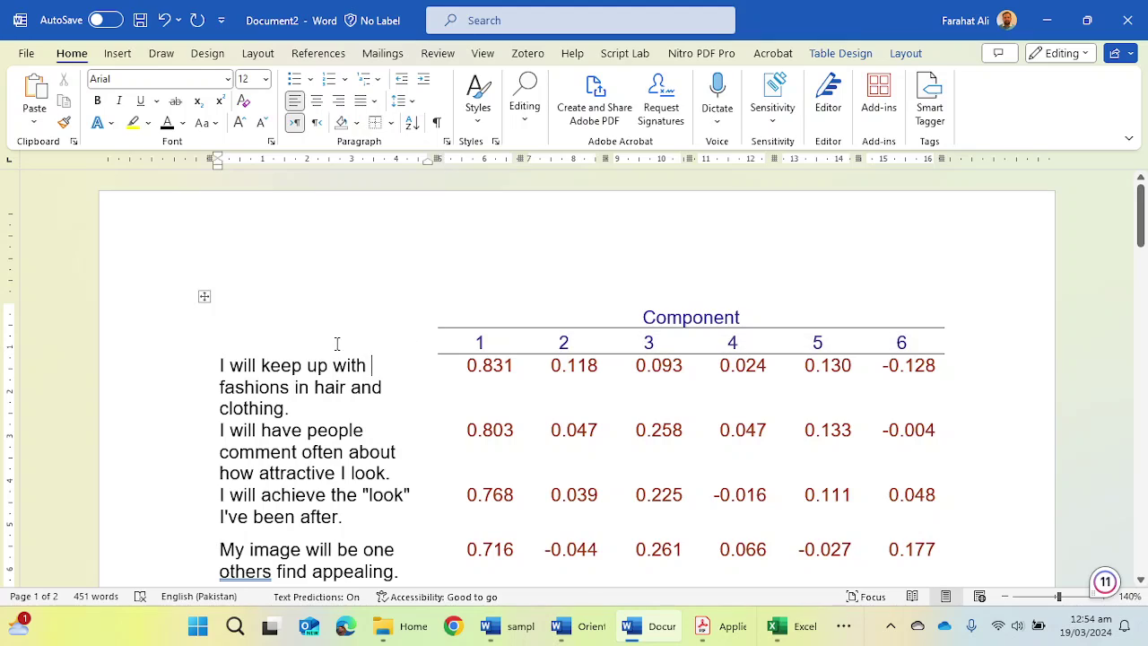
# - Add bottom and top rules to the empty top-left header cell
pyautogui.click(208, 357)
pyautogui.click(253, 346)
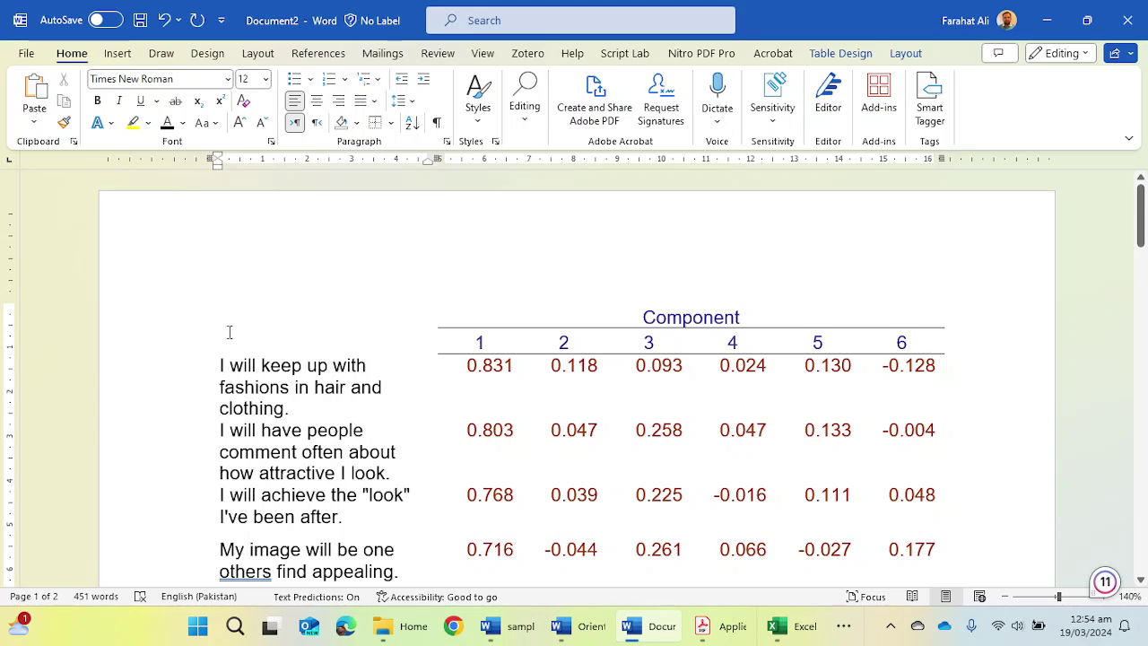
pyautogui.click(391, 131)
pyautogui.click(395, 146)
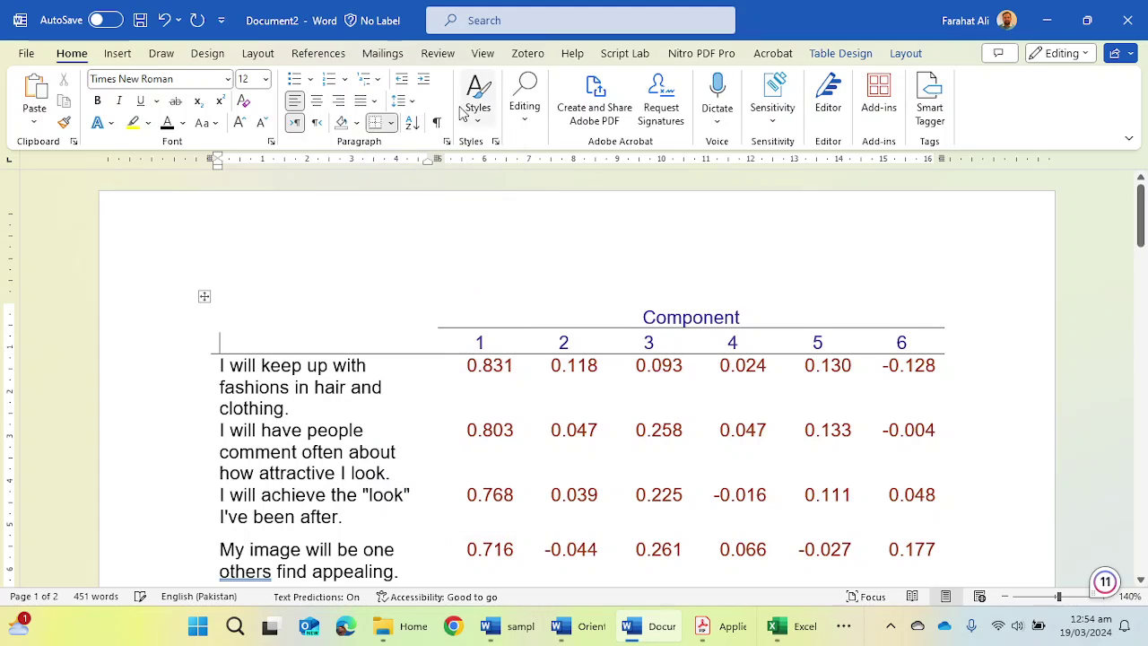
pyautogui.click(392, 125)
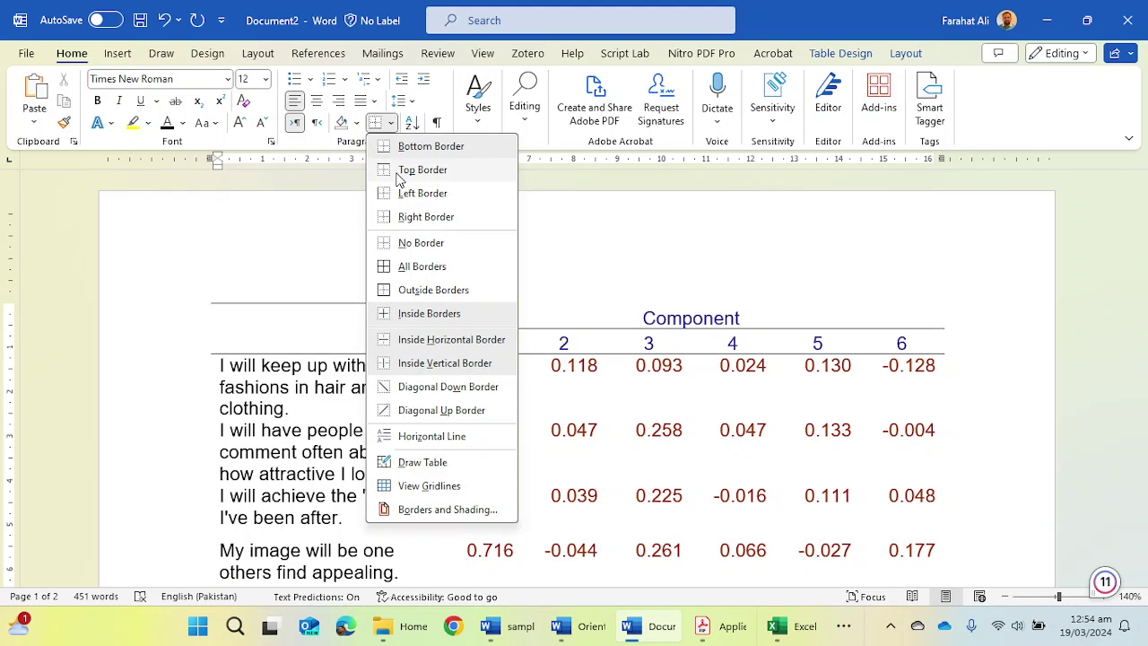
pyautogui.click(405, 169)
# - Add a top rule above the Component header so the top line spans fully
pyautogui.click(628, 325)
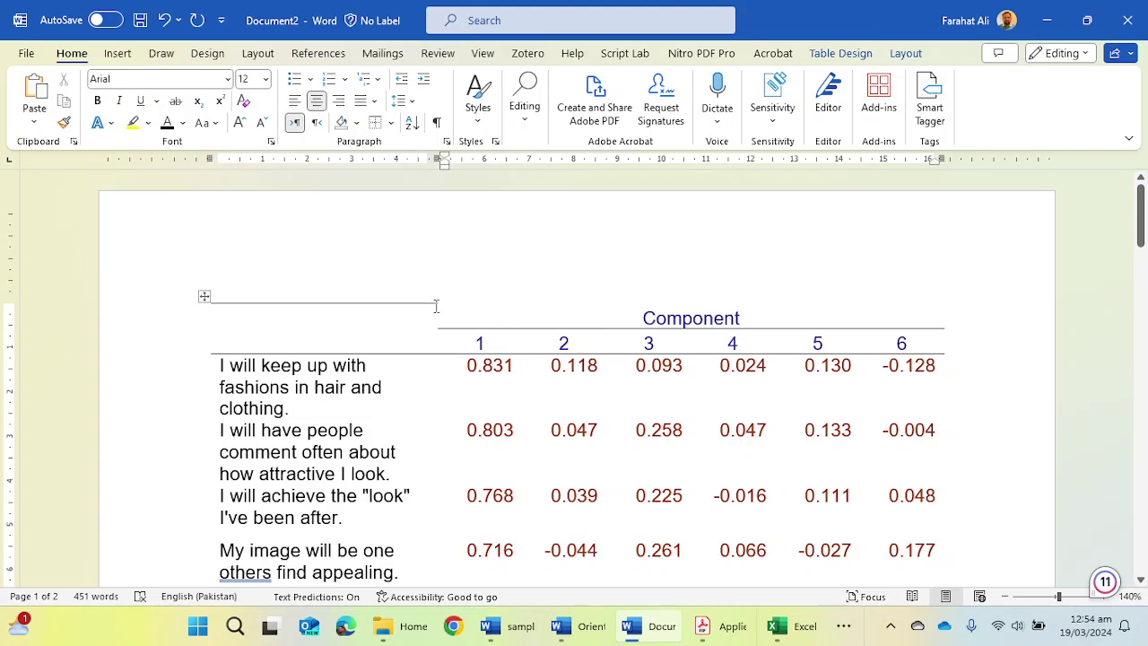
pyautogui.click(478, 304)
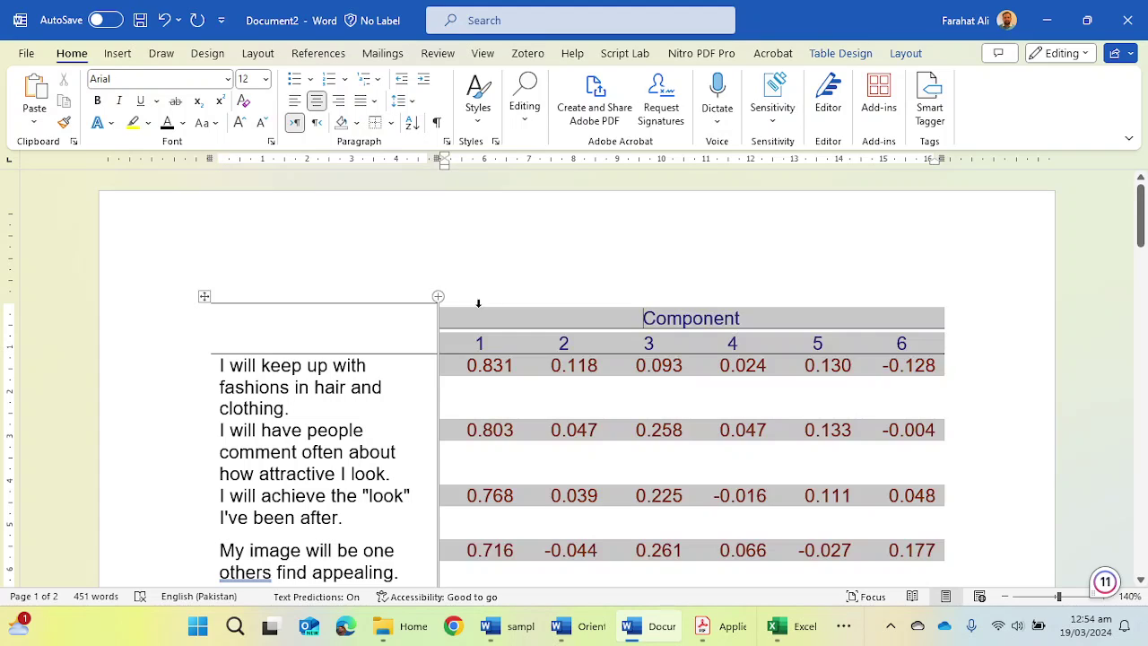
pyautogui.click(553, 318)
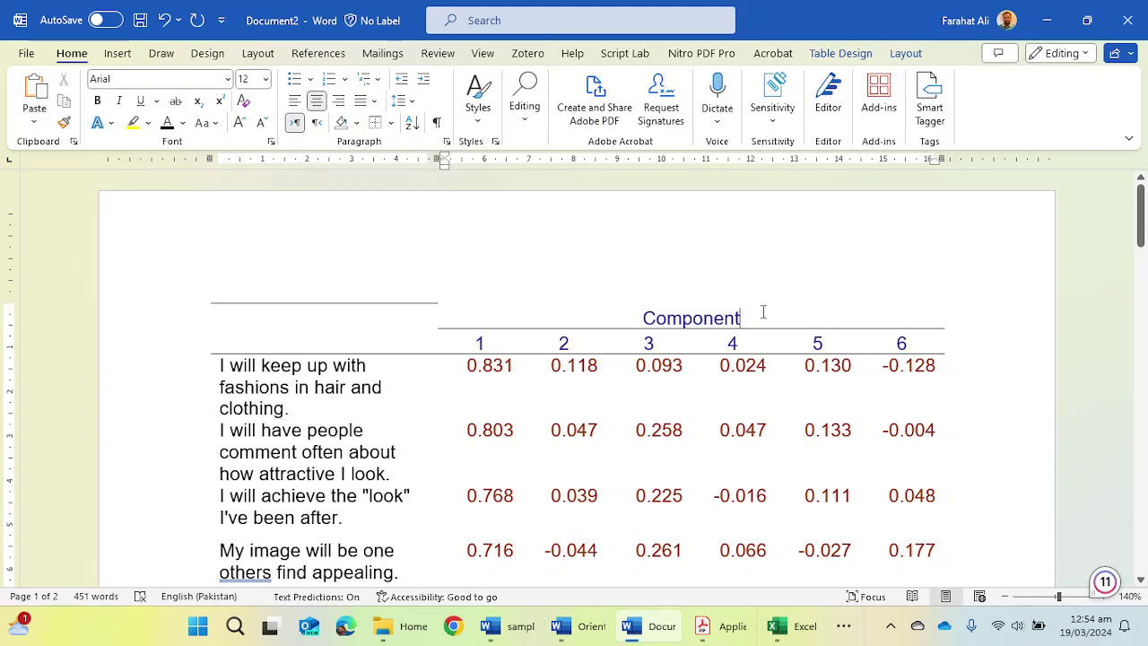
pyautogui.moveTo(760, 311); pyautogui.dragTo(505, 322)
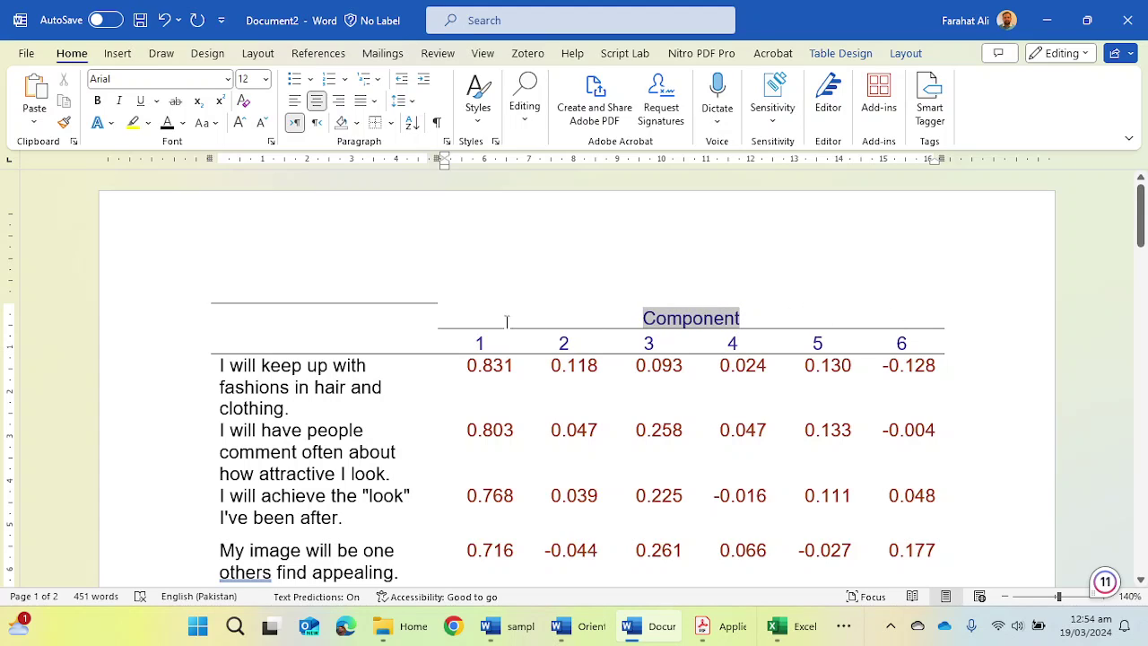
pyautogui.click(395, 122)
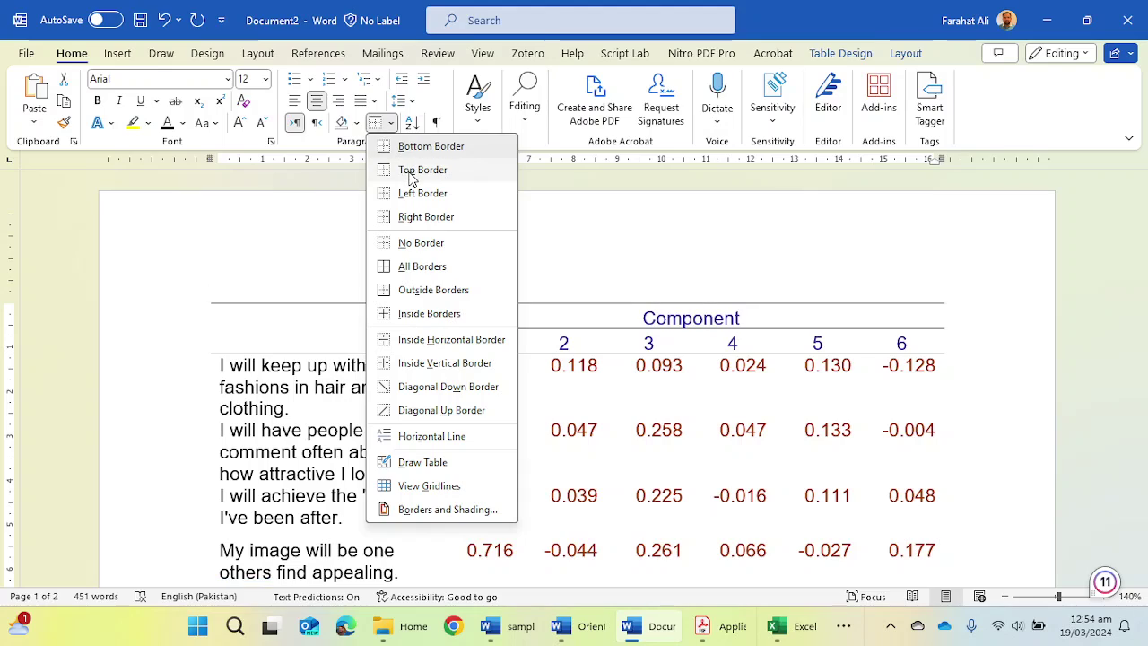
pyautogui.click(408, 169)
pyautogui.click(649, 338)
pyautogui.moveTo(643, 319); pyautogui.dragTo(744, 316)
# - Rename the Component header to 'Factor Loading' and label the item column 'Orientation Scale'
pyautogui.write('Fact')
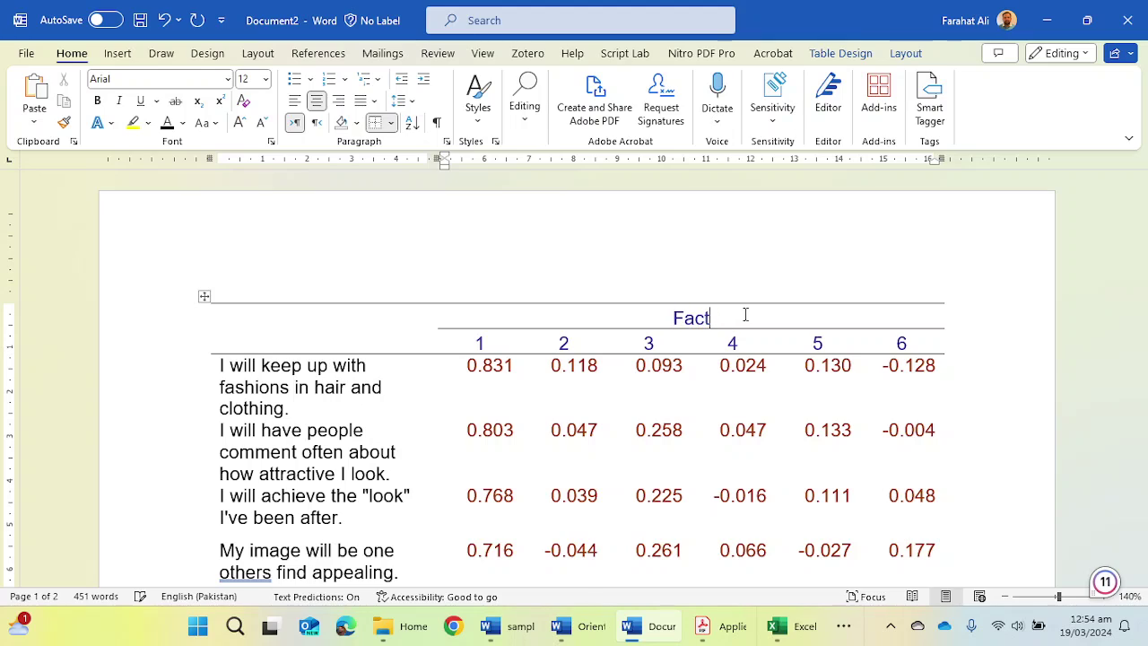
pyautogui.write('or Loading')
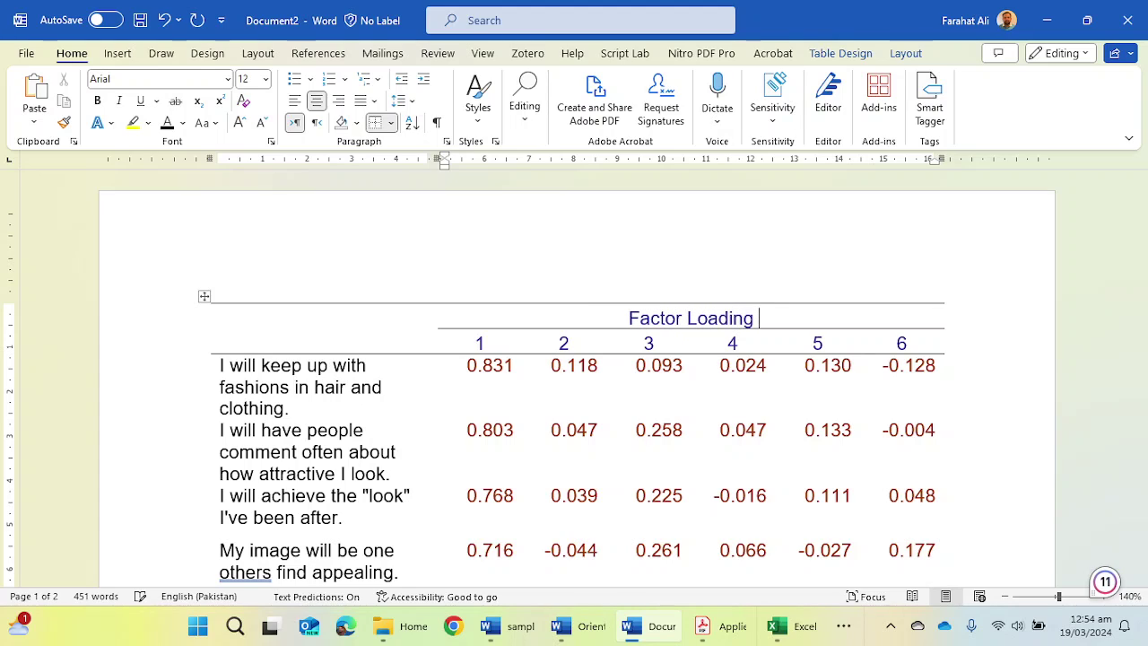
pyautogui.click(358, 332)
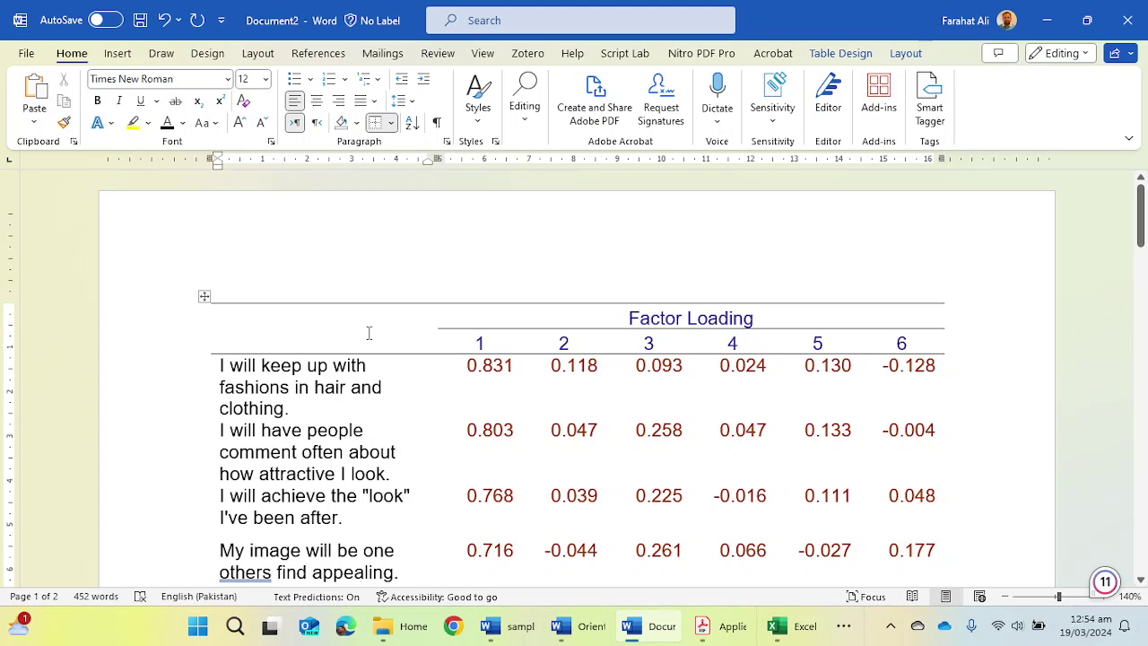
pyautogui.write('Orientat')
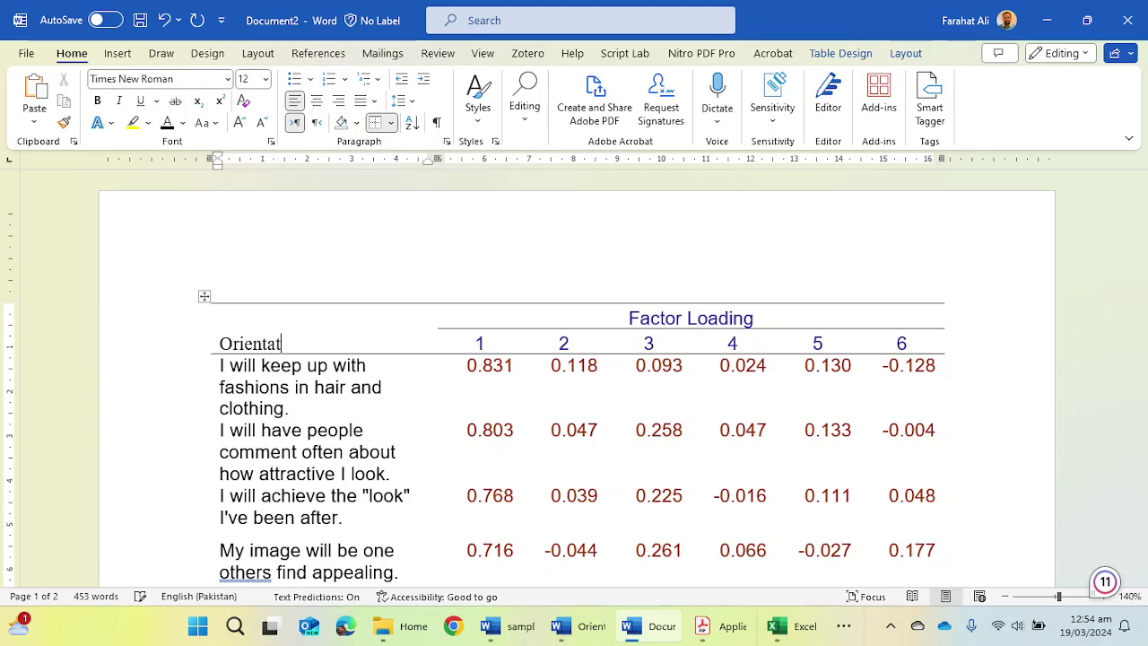
pyautogui.write('ion')
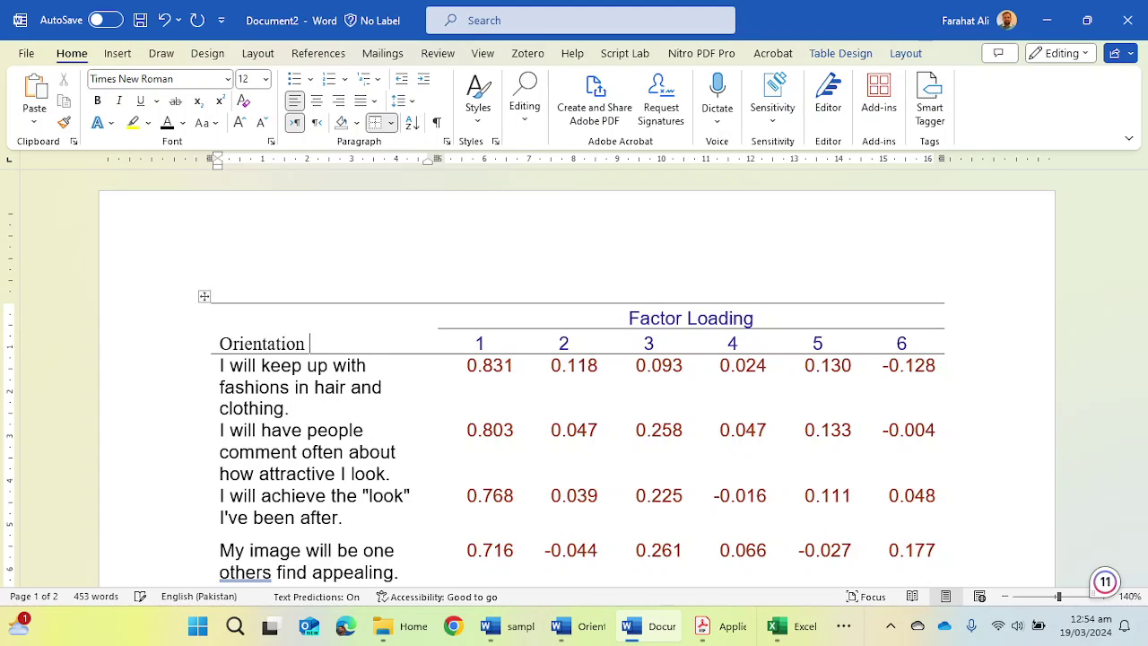
pyautogui.write(' Scale')
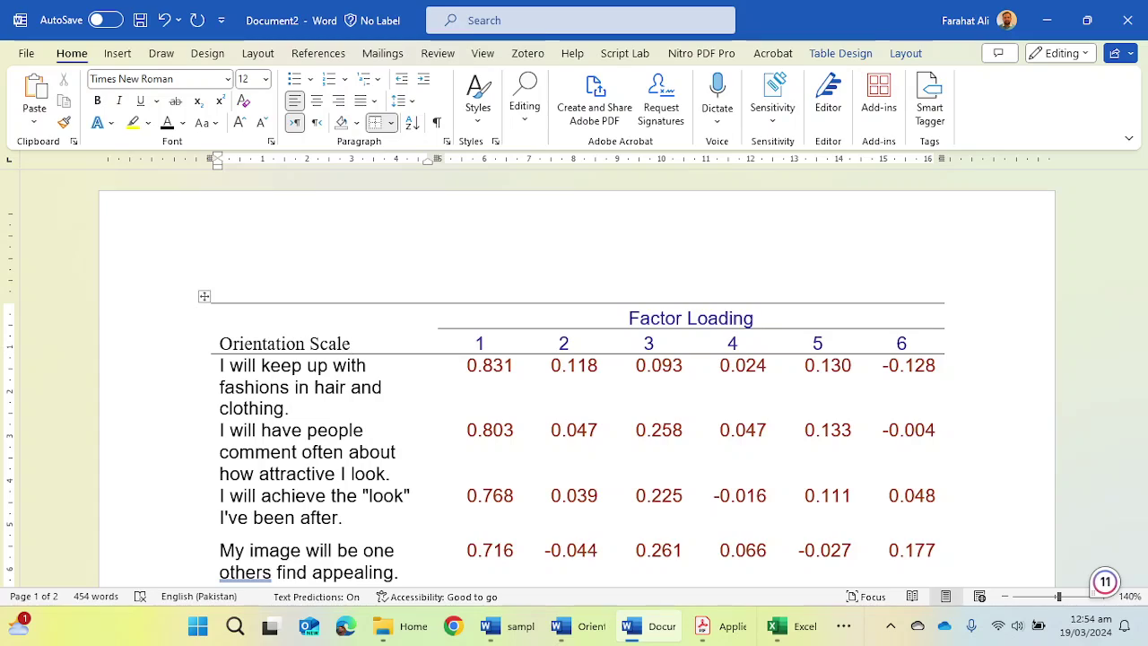
# - Select the factor loading values in the table
pyautogui.scroll(-10, 536, 359)
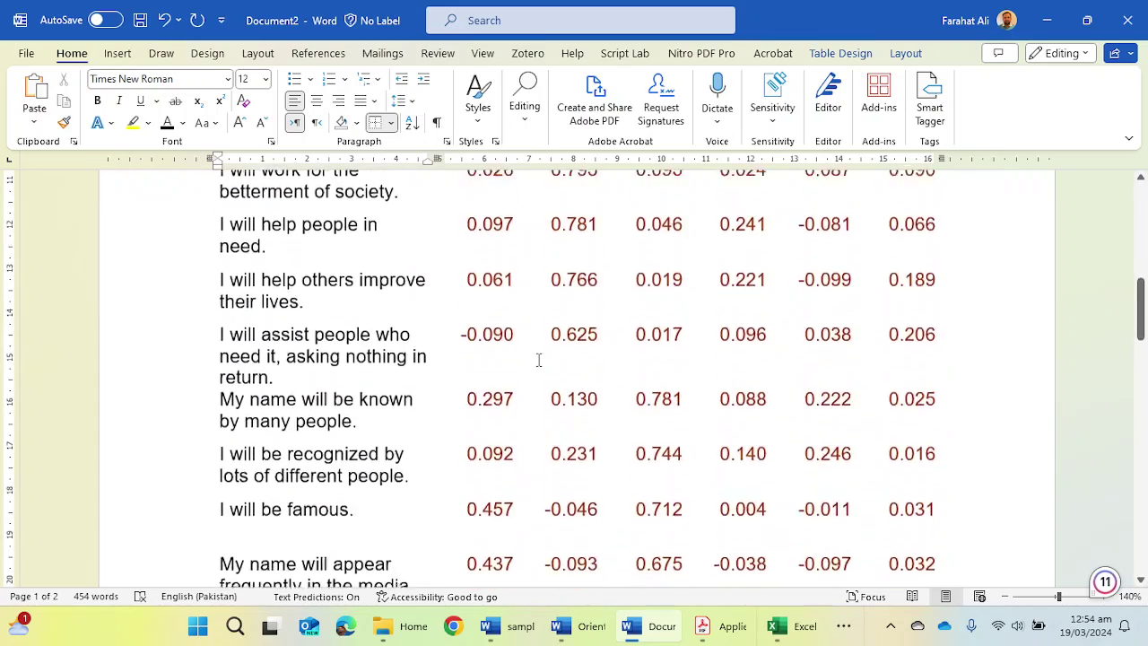
pyautogui.scroll(-3, 538, 359)
pyautogui.scroll(9, 538, 359)
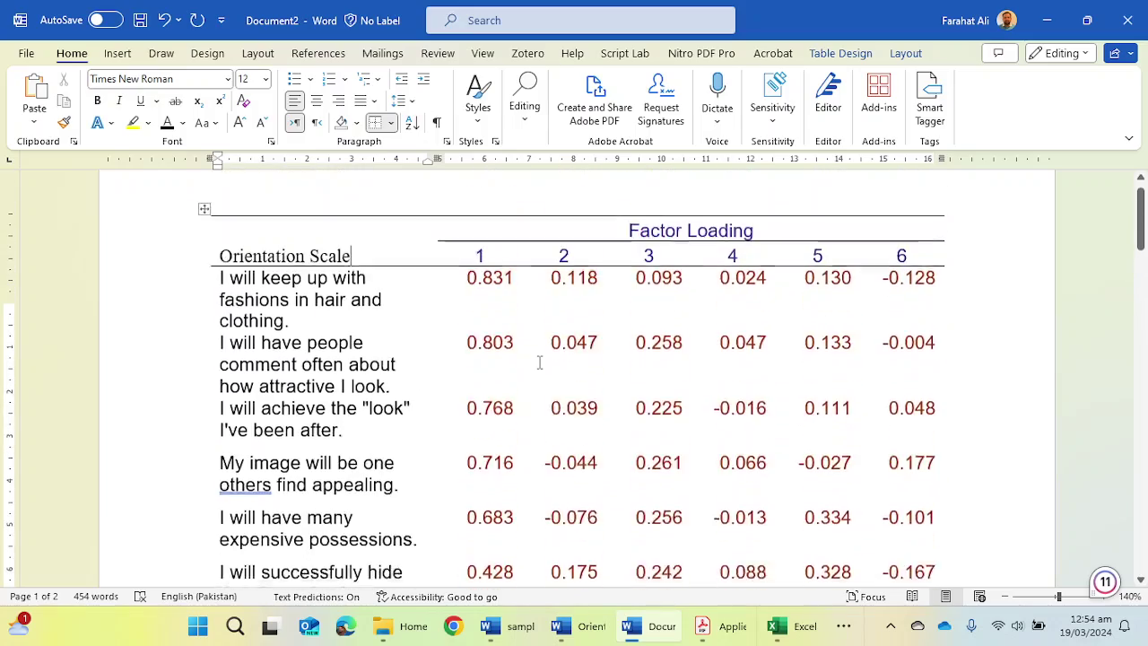
pyautogui.scroll(2, 539, 363)
pyautogui.moveTo(467, 373); pyautogui.dragTo(930, 296)
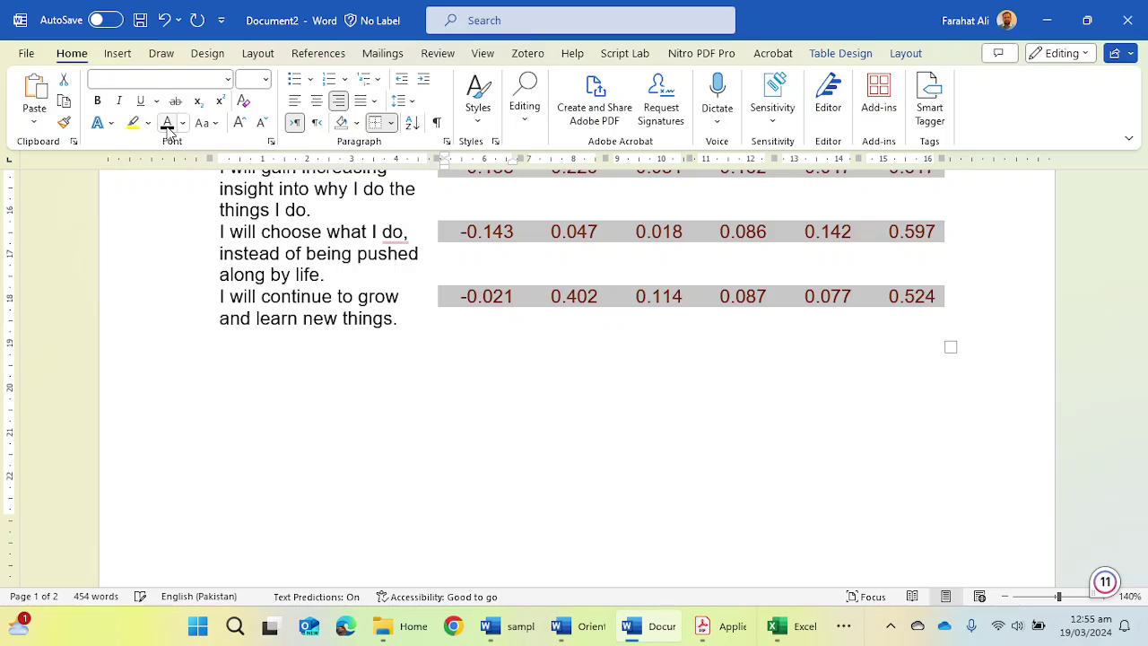
pyautogui.scroll(15, 661, 448)
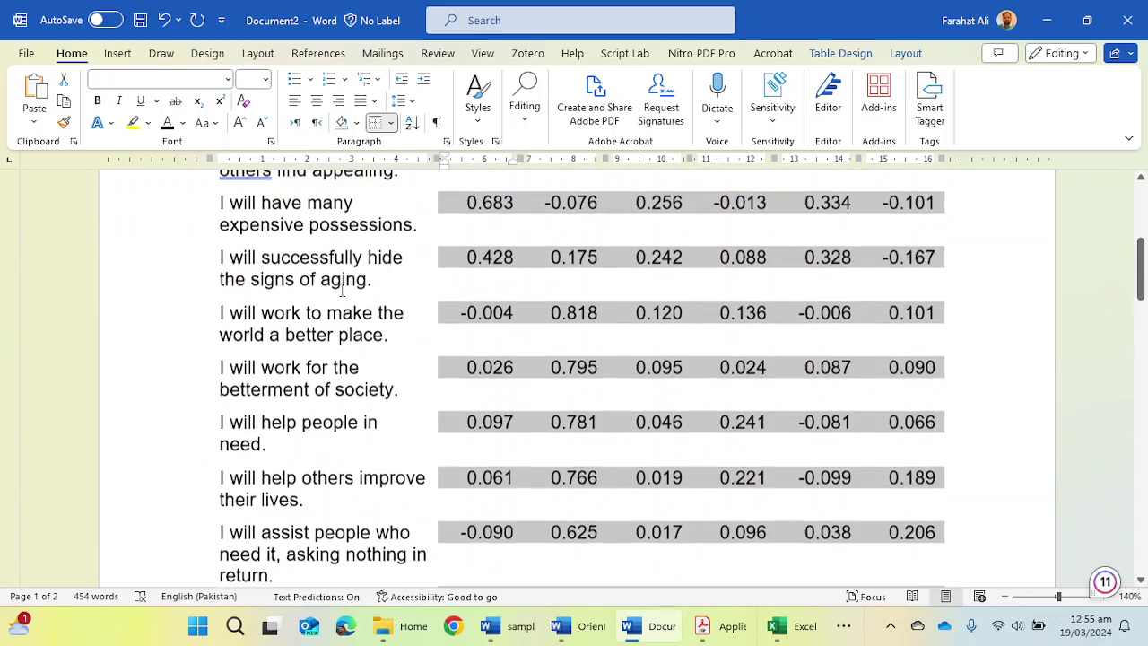
pyautogui.scroll(6, 329, 283)
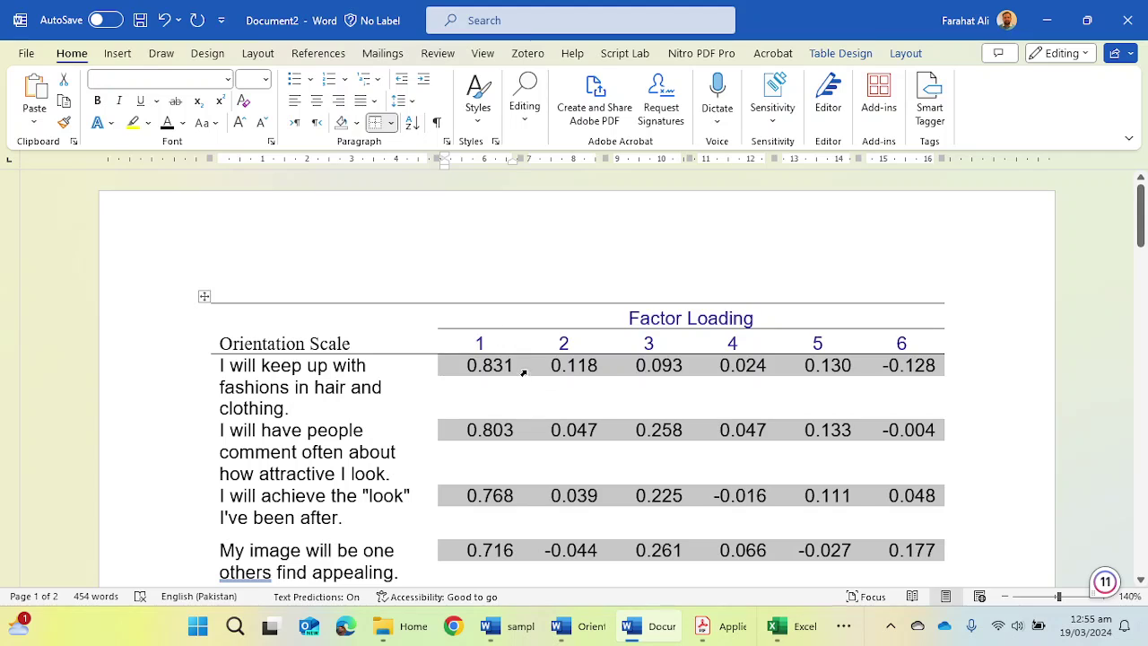
# - Bold the Factor 1 loadings from 0.831 to 0.428
pyautogui.click(505, 371)
pyautogui.scroll(-3, 540, 416)
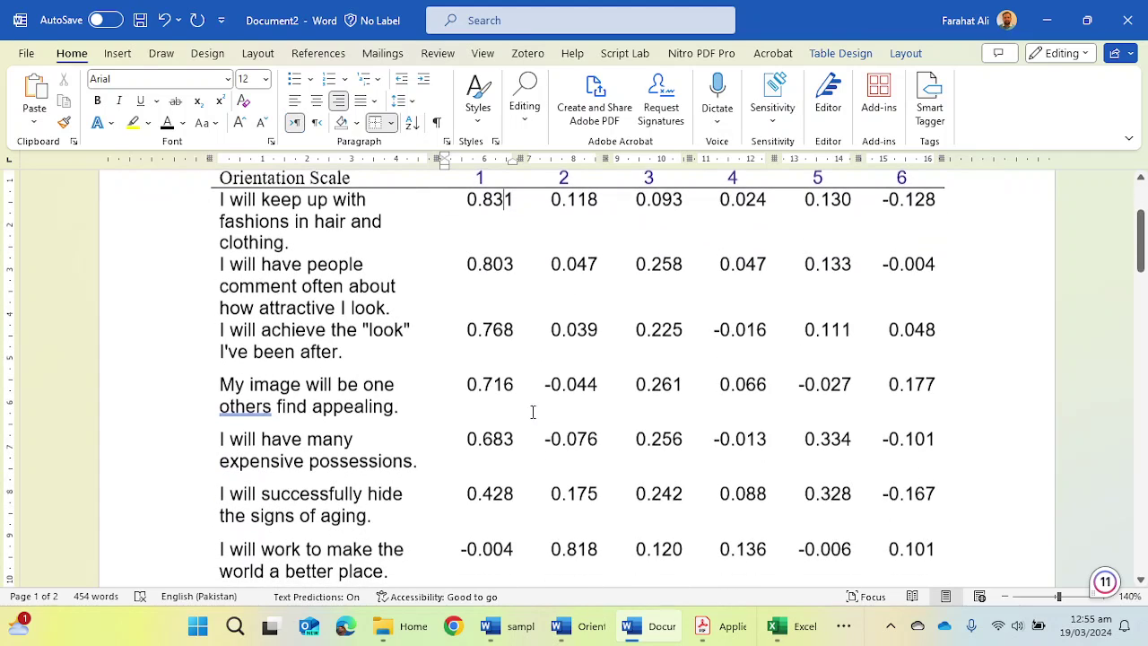
pyautogui.moveTo(466, 199); pyautogui.dragTo(515, 484)
pyautogui.click(98, 100)
pyautogui.click(328, 301)
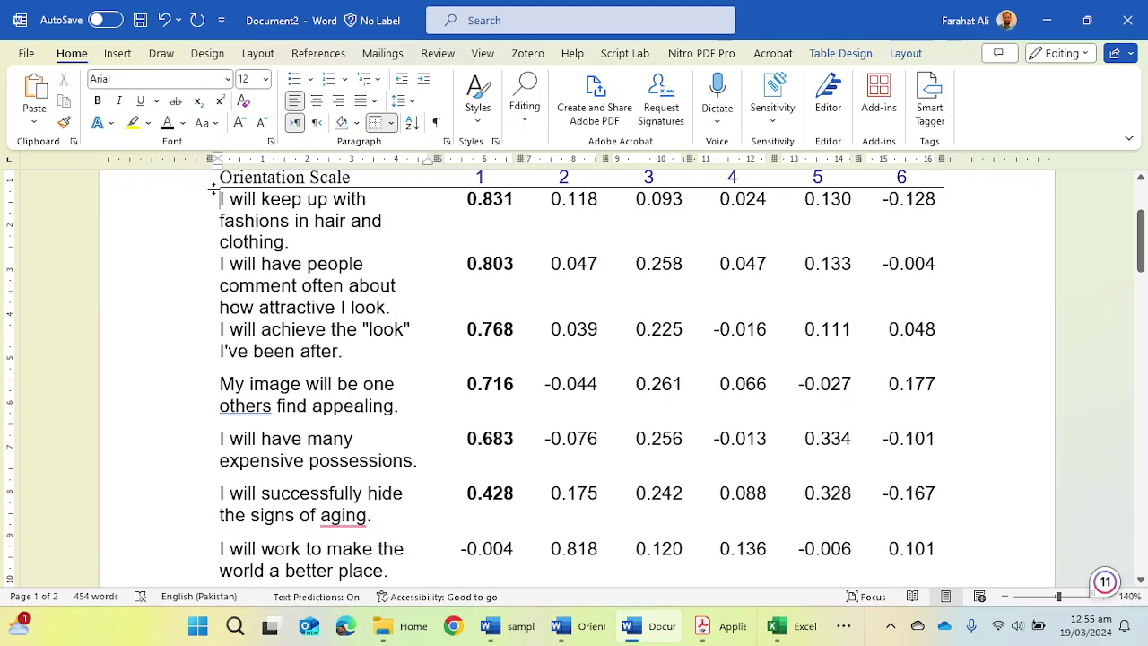
pyautogui.click(203, 196)
# - Insert a row below the aging item and label it 'Factor 2'
pyautogui.click(734, 198)
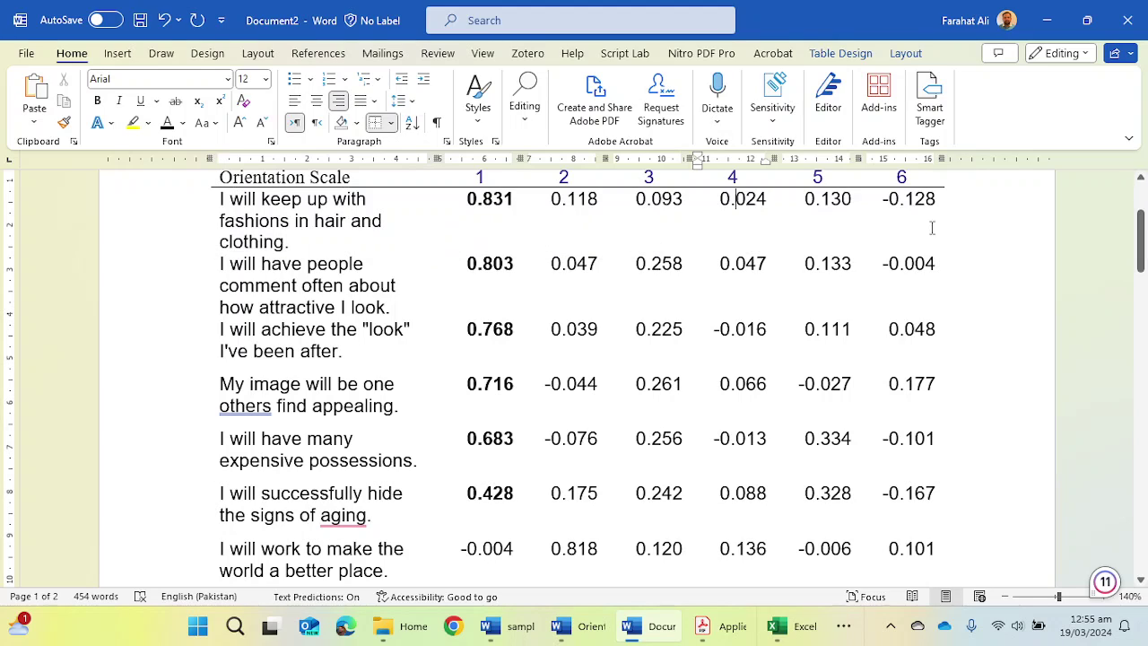
pyautogui.moveTo(938, 198); pyautogui.dragTo(252, 220)
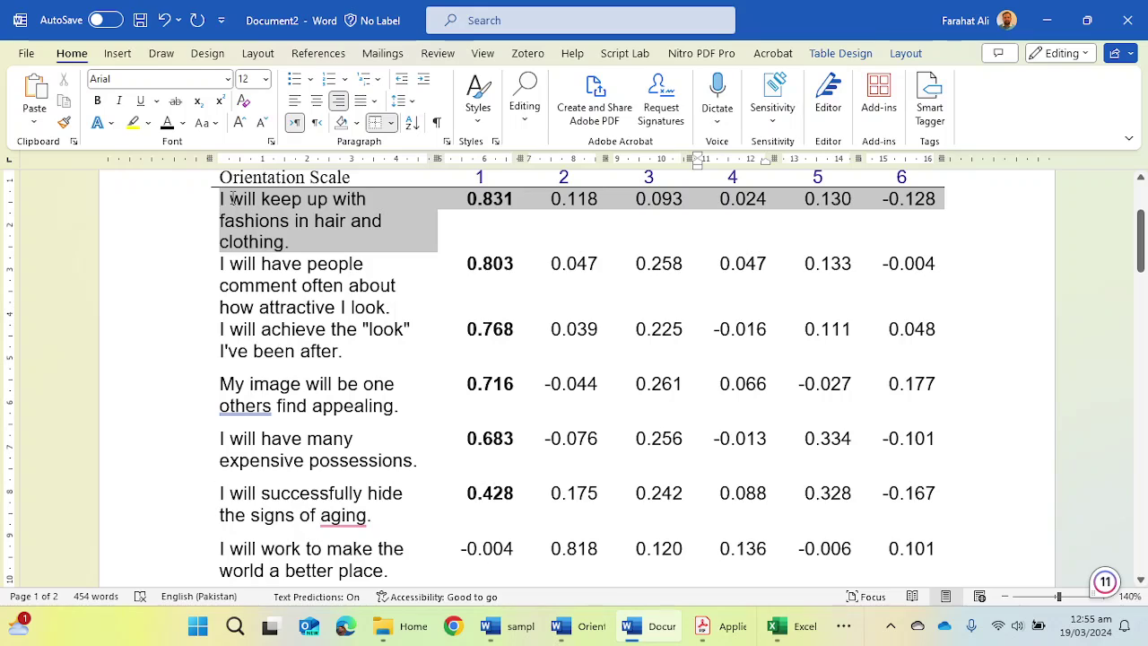
pyautogui.click(440, 328)
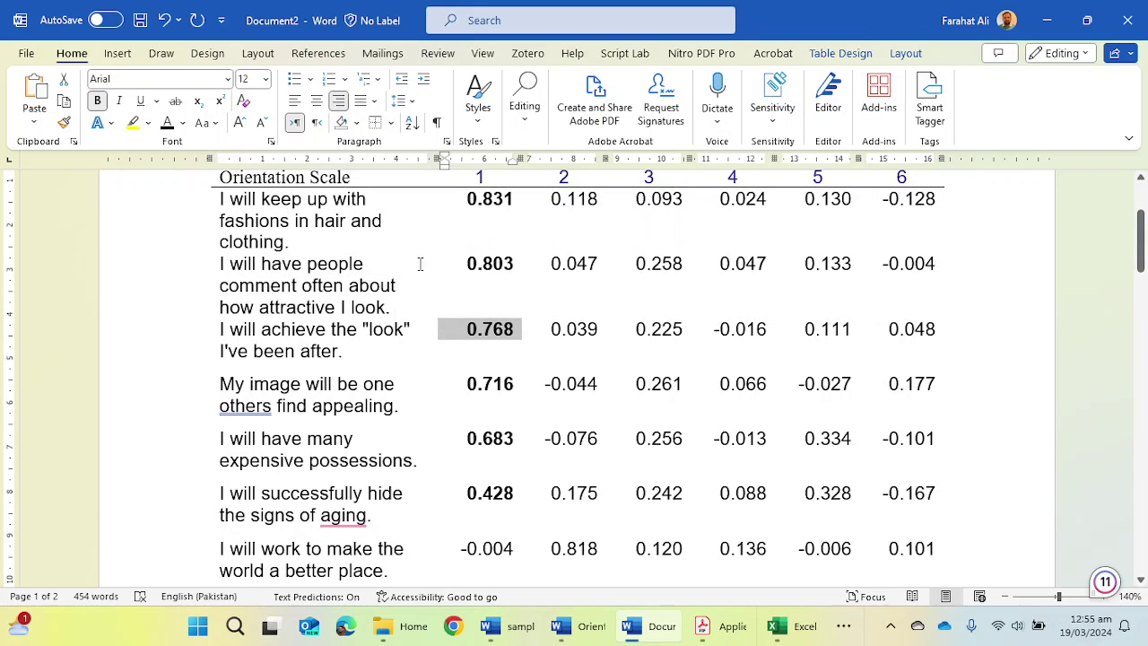
pyautogui.scroll(-3, 309, 265)
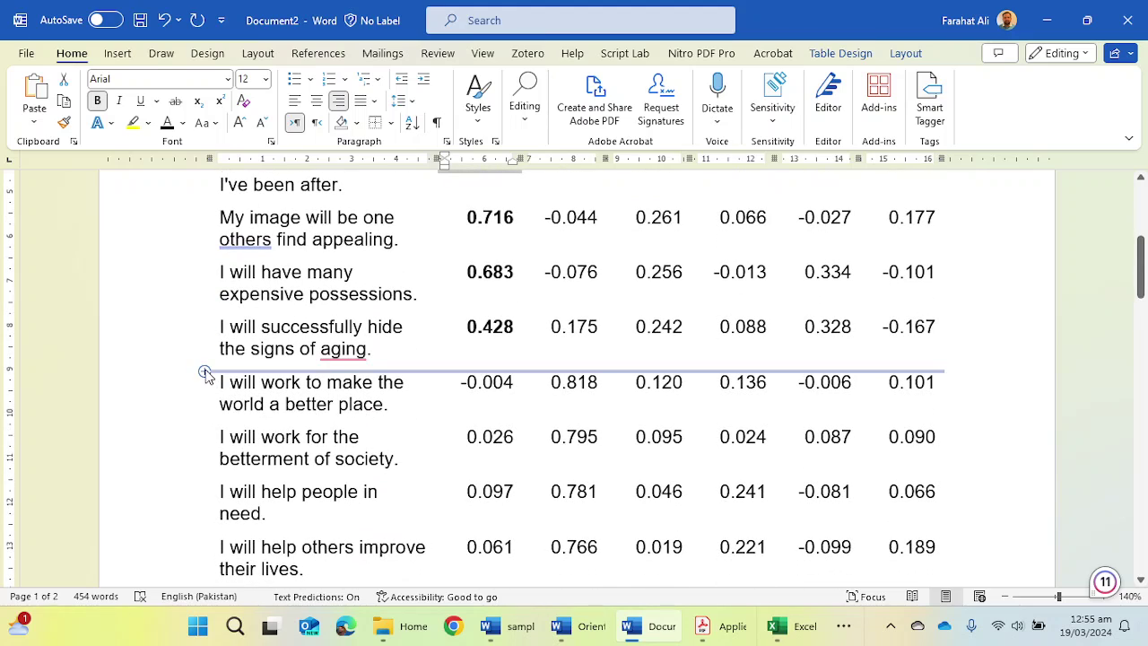
pyautogui.click(205, 371)
pyautogui.click(285, 401)
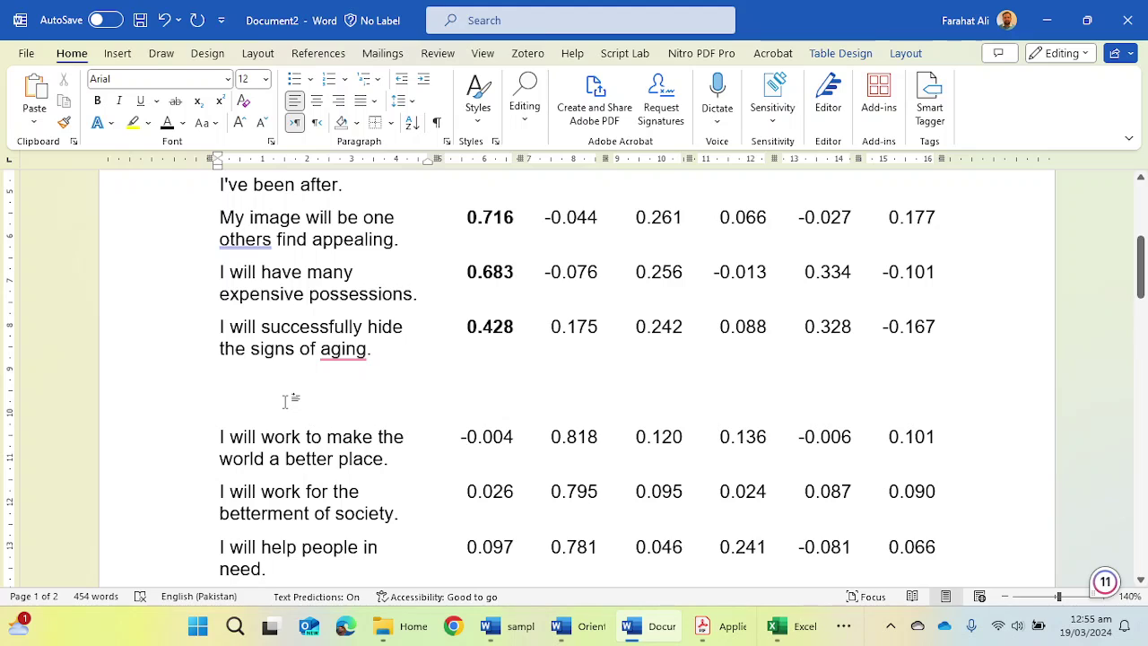
pyautogui.write('Factor 2')
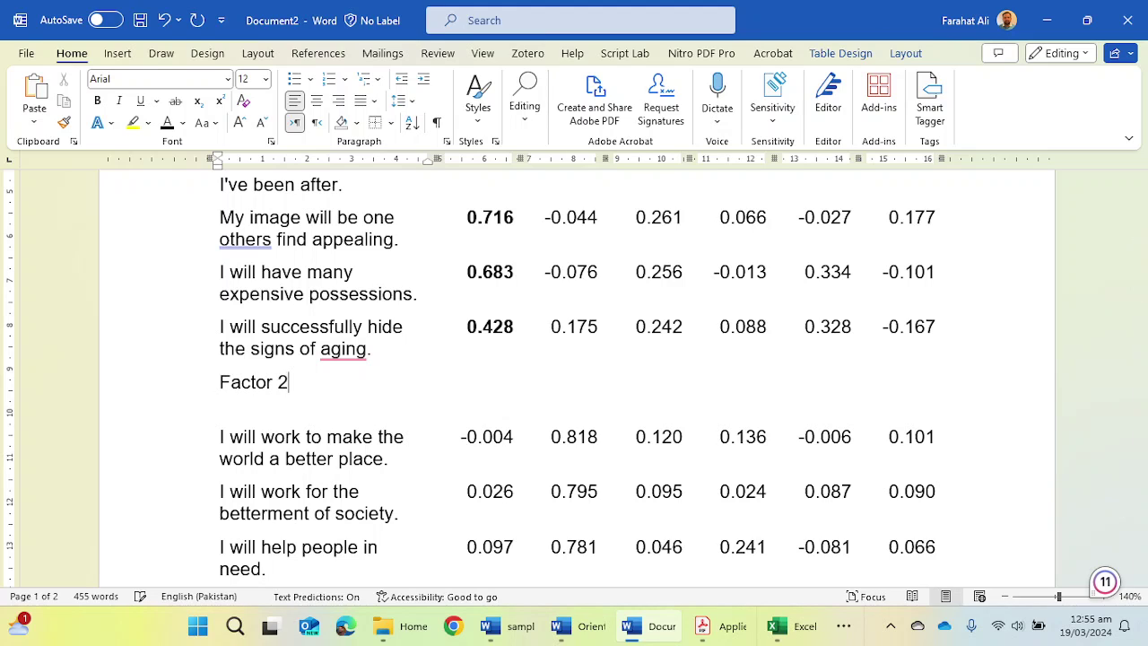
pyautogui.scroll(-6, 508, 460)
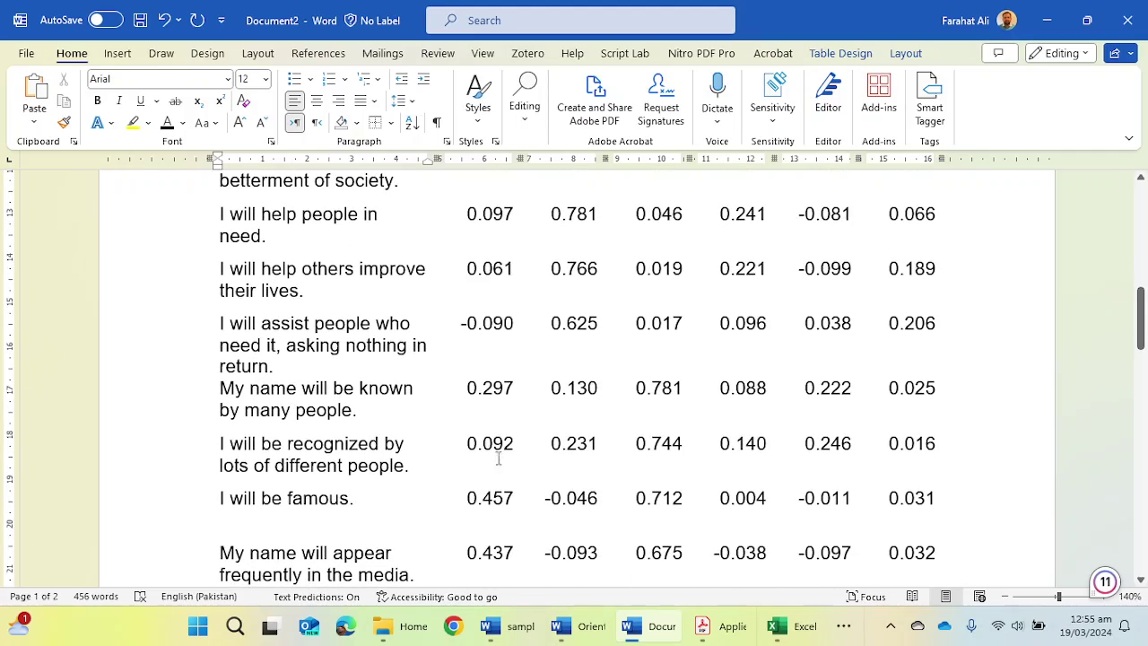
# - In the Orientation Scale Items document, examine the table's header row and its Factor Loading 1–6 columns
pyautogui.click(574, 626)
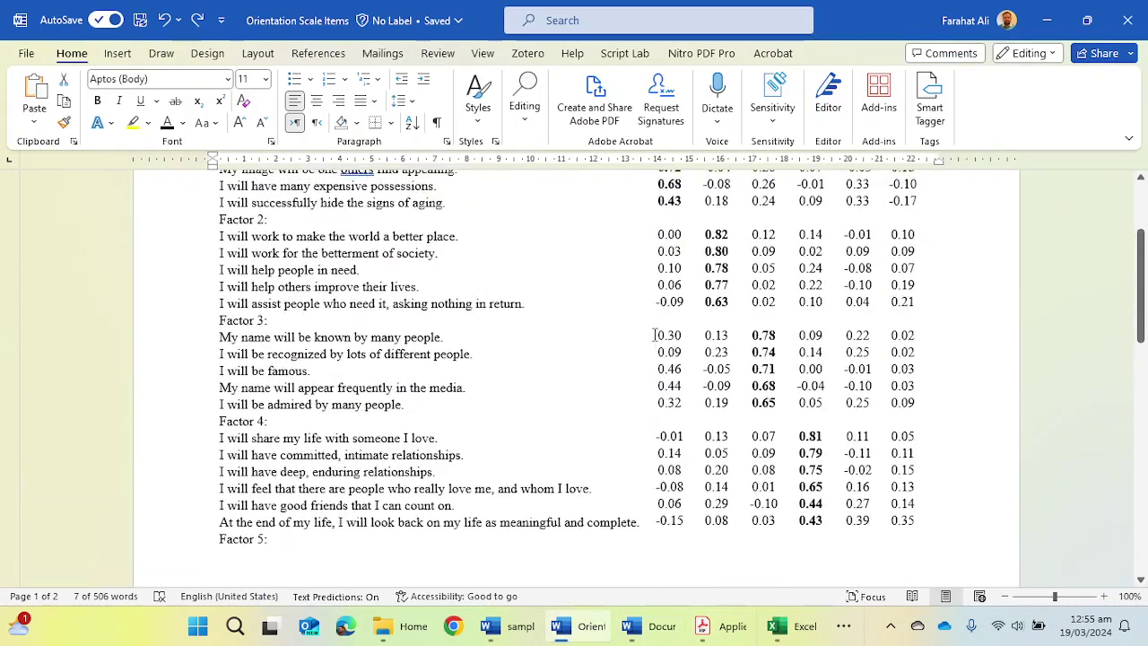
pyautogui.scroll(5, 654, 334)
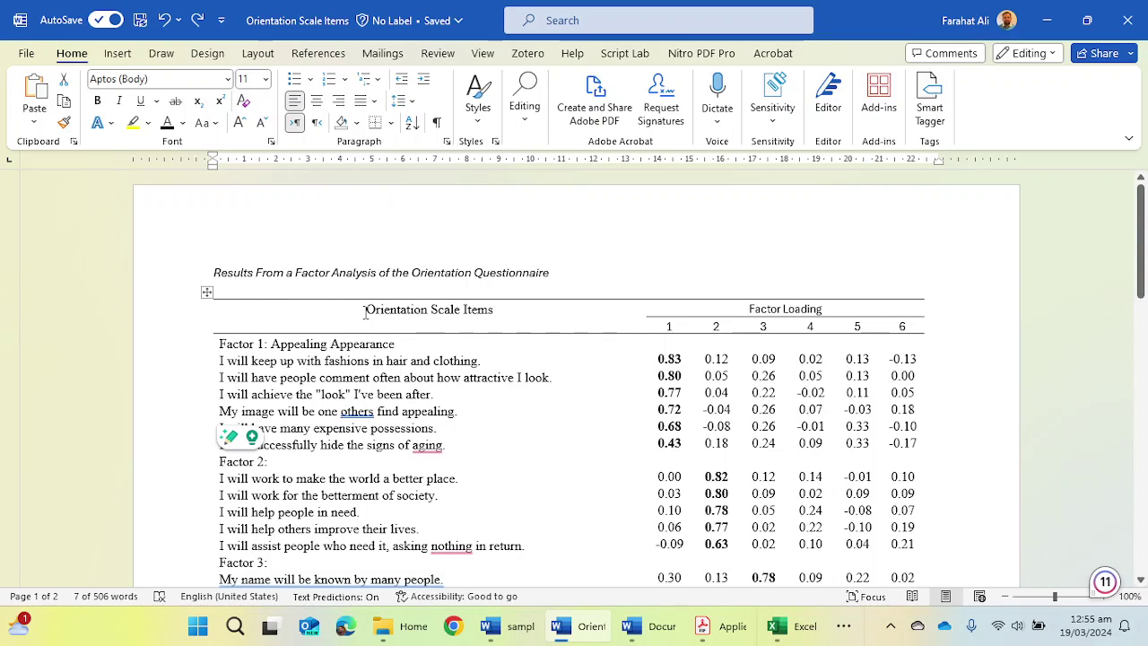
pyautogui.moveTo(364, 310); pyautogui.dragTo(763, 377)
pyautogui.click(753, 308)
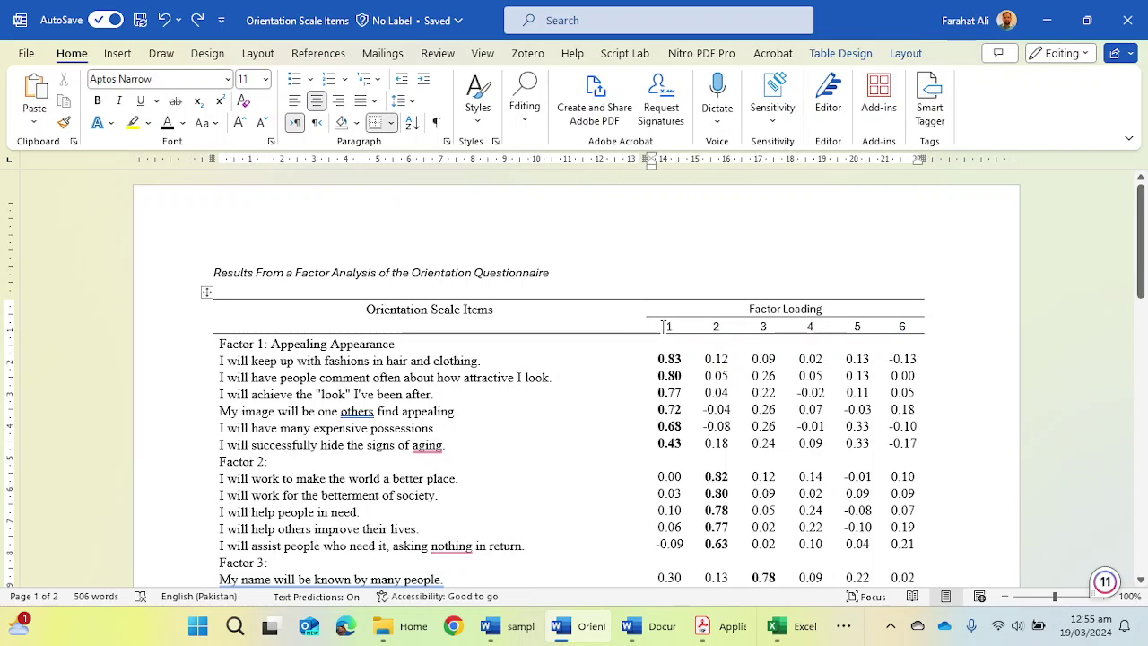
pyautogui.moveTo(665, 326); pyautogui.dragTo(902, 328)
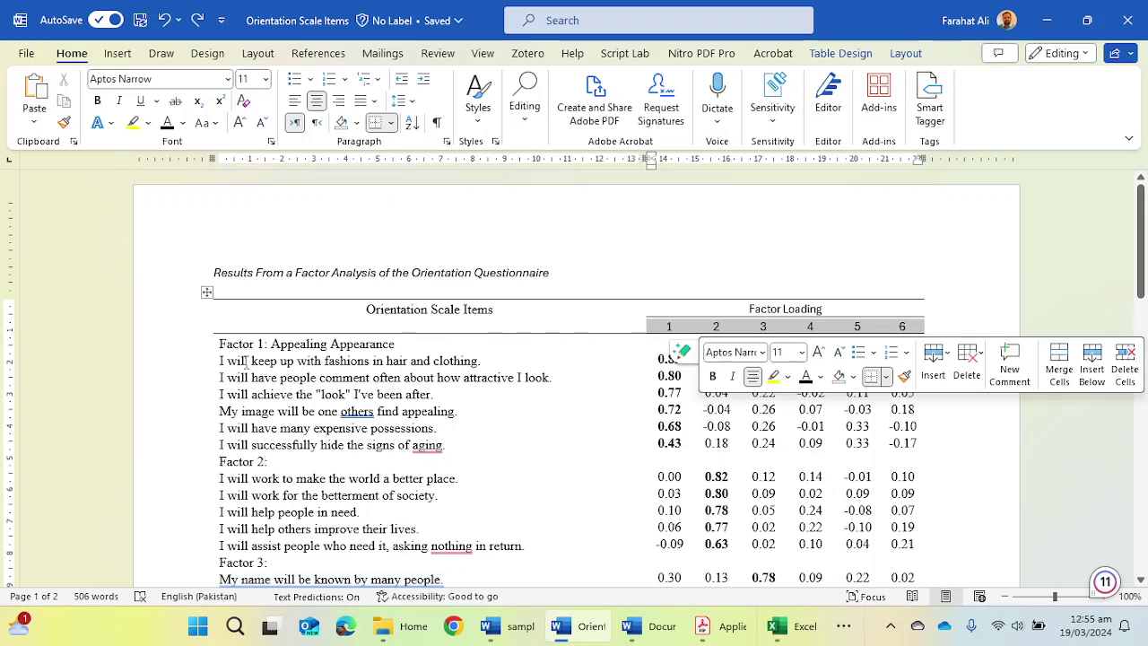
pyautogui.click(220, 344)
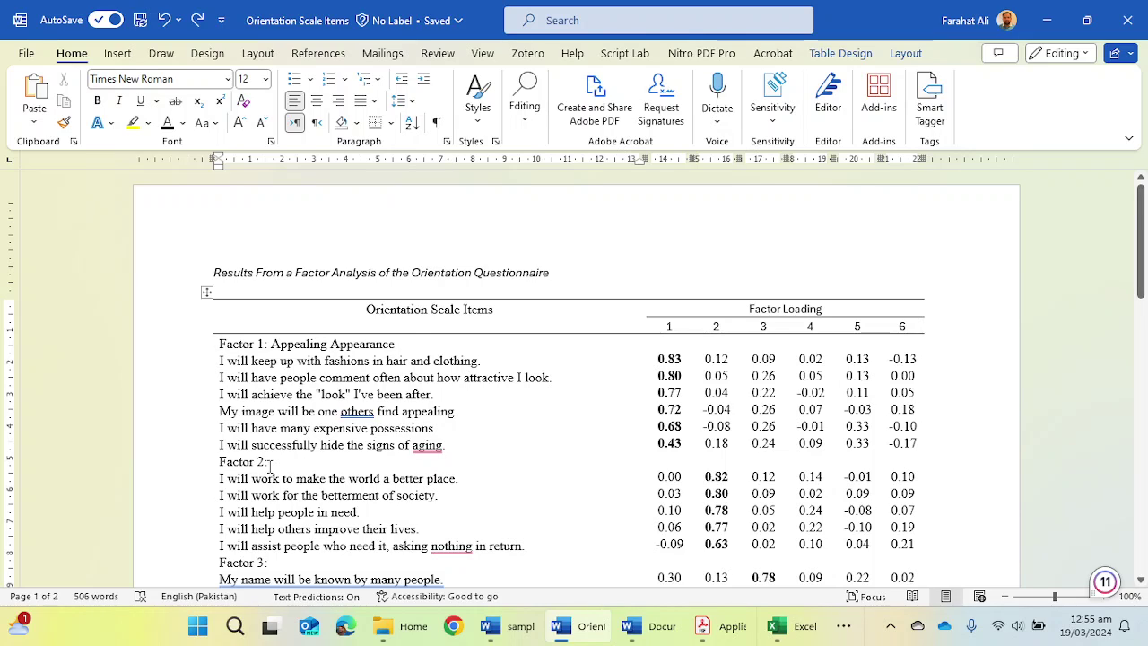
# - Scroll through the example table's item rows to review how the loadings are laid out
pyautogui.scroll(-3, 316, 484)
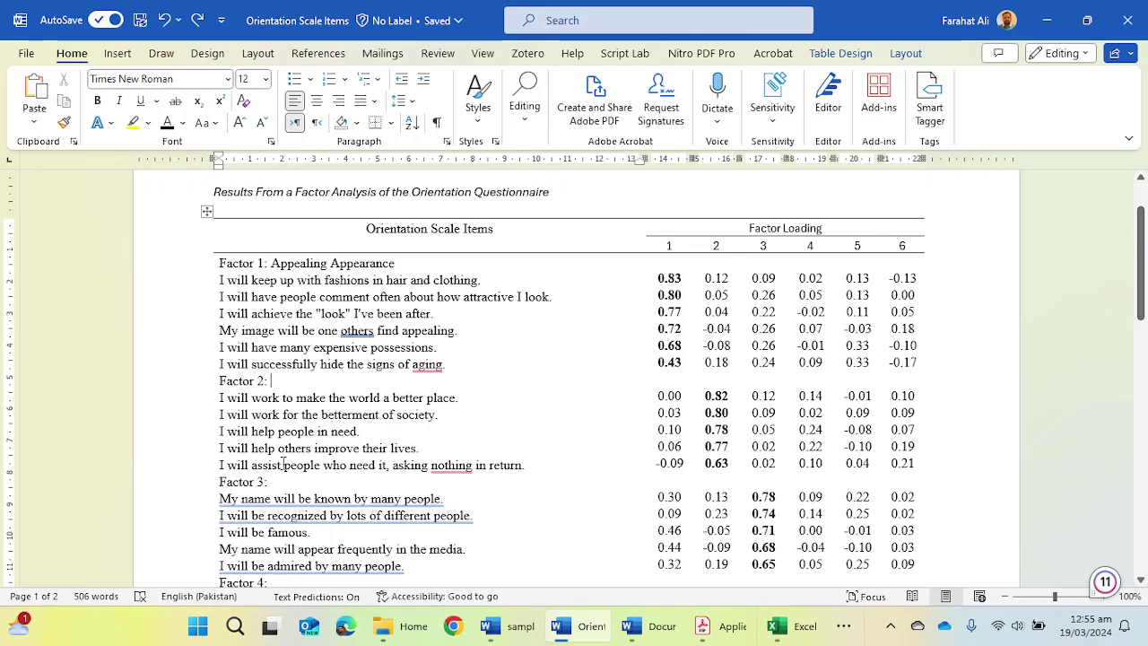
pyautogui.moveTo(282, 484)
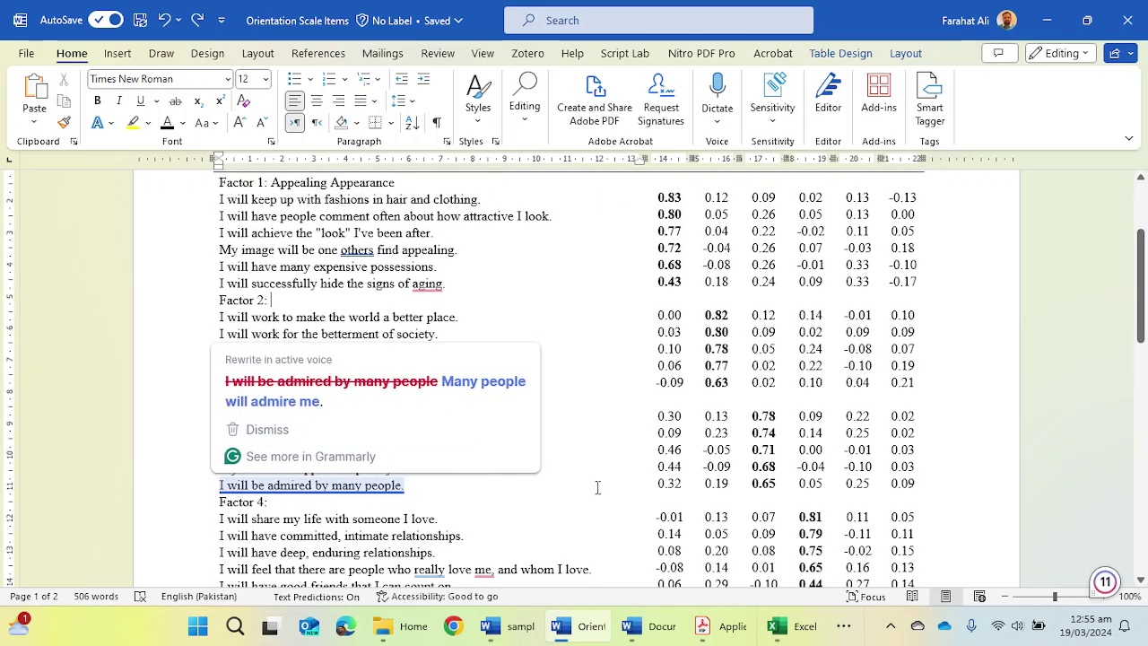
pyautogui.scroll(-2, 619, 505)
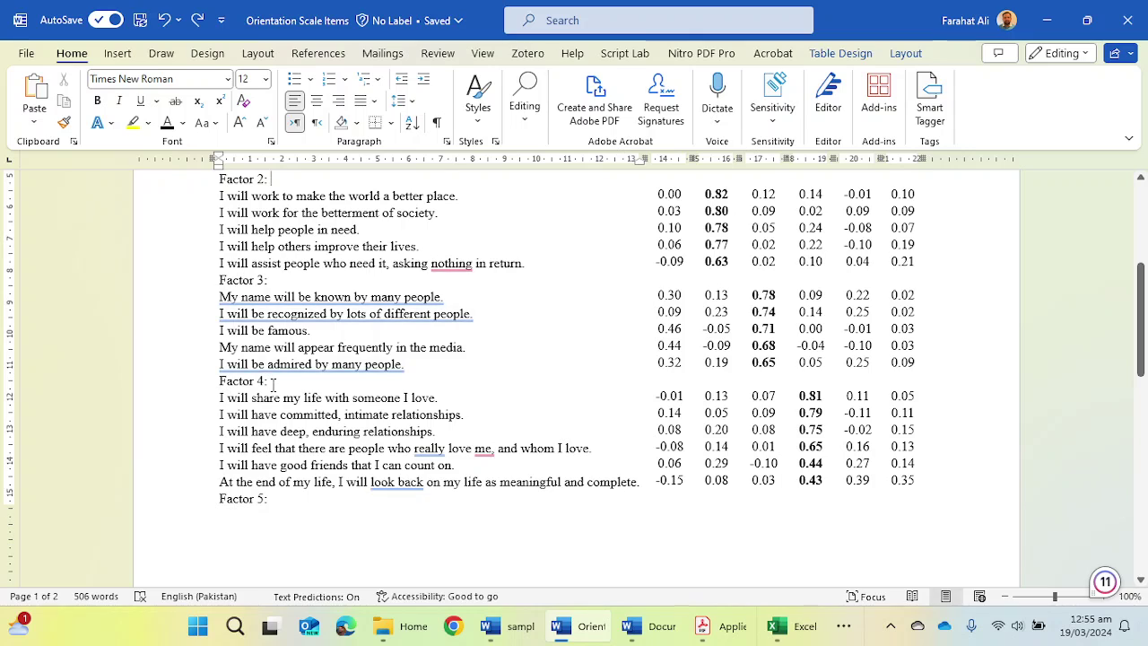
pyautogui.scroll(-5, 301, 527)
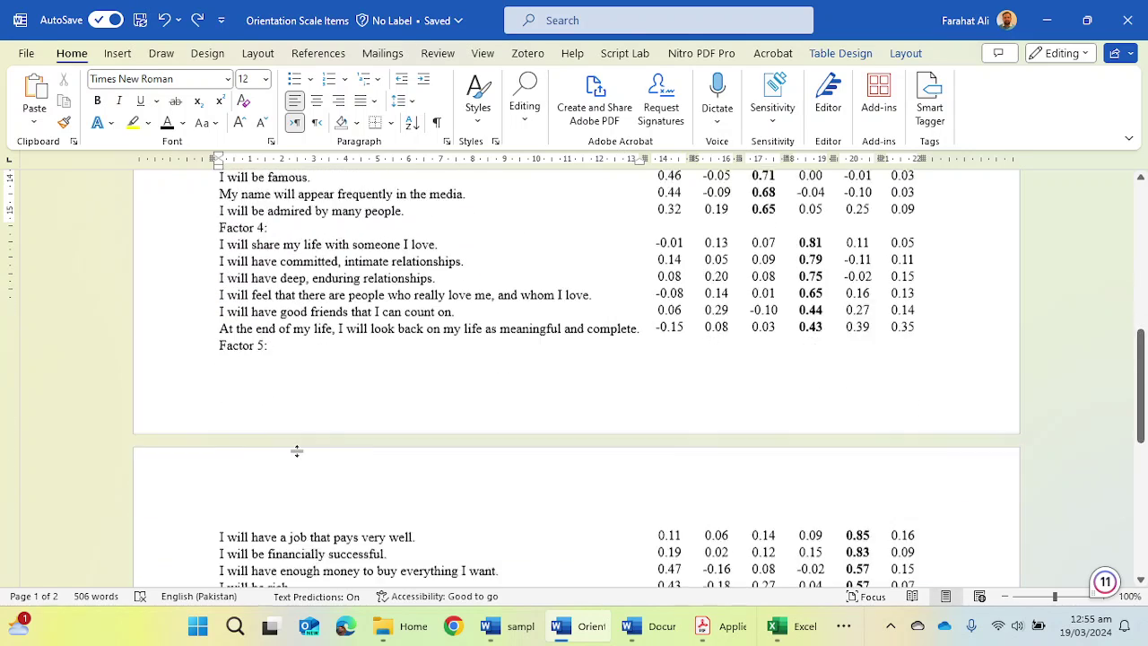
pyautogui.scroll(8, 649, 447)
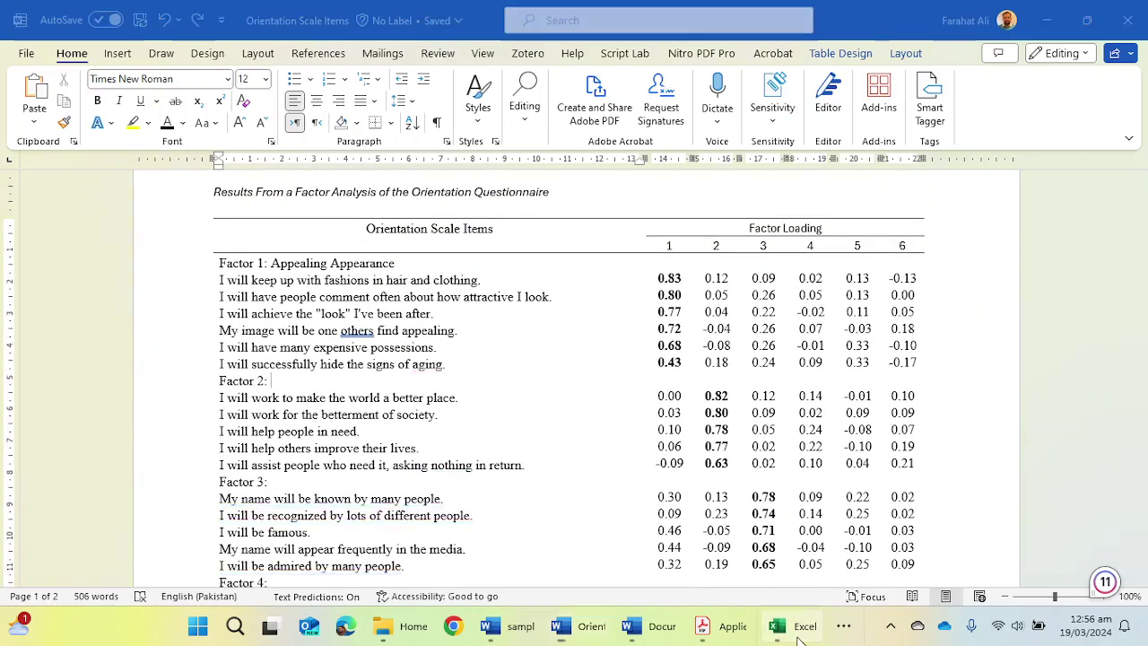
pyautogui.click(777, 626)
# - Reduce the loadings in E7:J36 from three to two decimal places
pyautogui.click(444, 411)
pyautogui.moveTo(422, 366); pyautogui.dragTo(691, 462)
pyautogui.scroll(2, 471, 249)
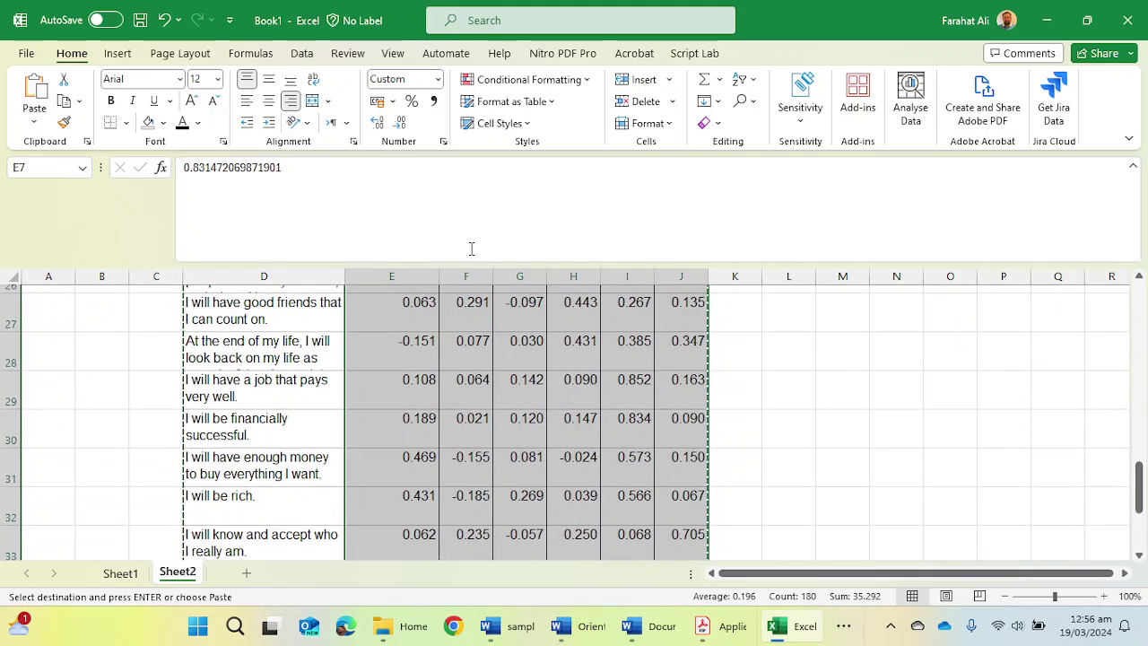
pyautogui.click(400, 123)
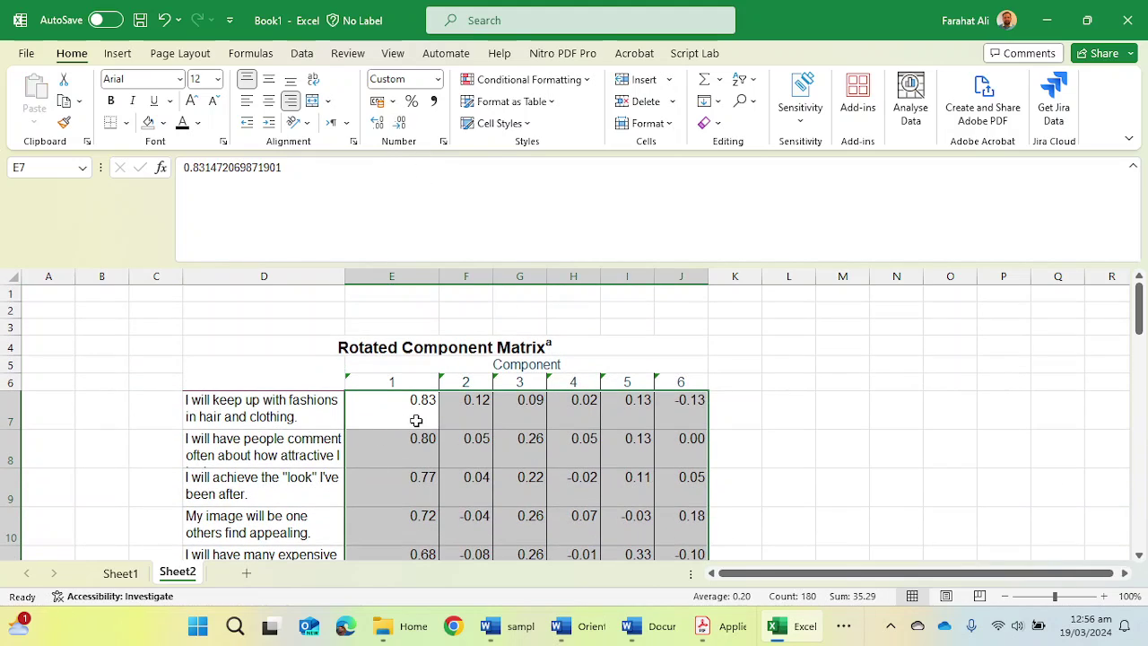
# - Select the whole matrix from the Component header down and compare it with the Word example
pyautogui.moveTo(310, 376); pyautogui.dragTo(618, 502)
pyautogui.moveTo(584, 624)
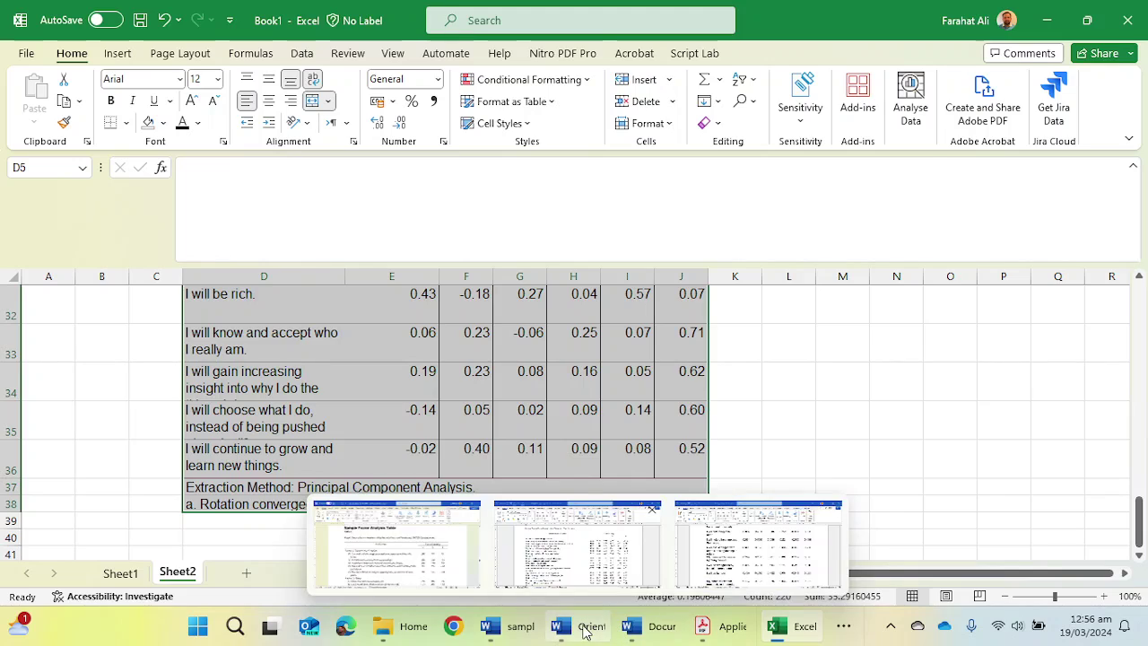
pyautogui.click(562, 572)
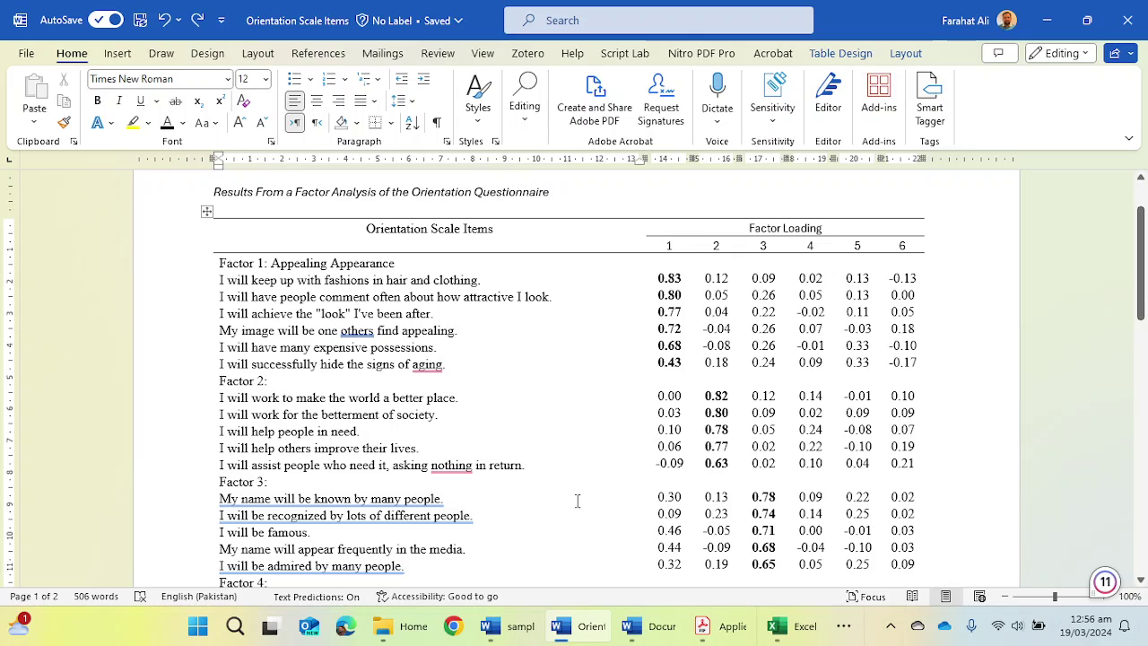
pyautogui.click(789, 625)
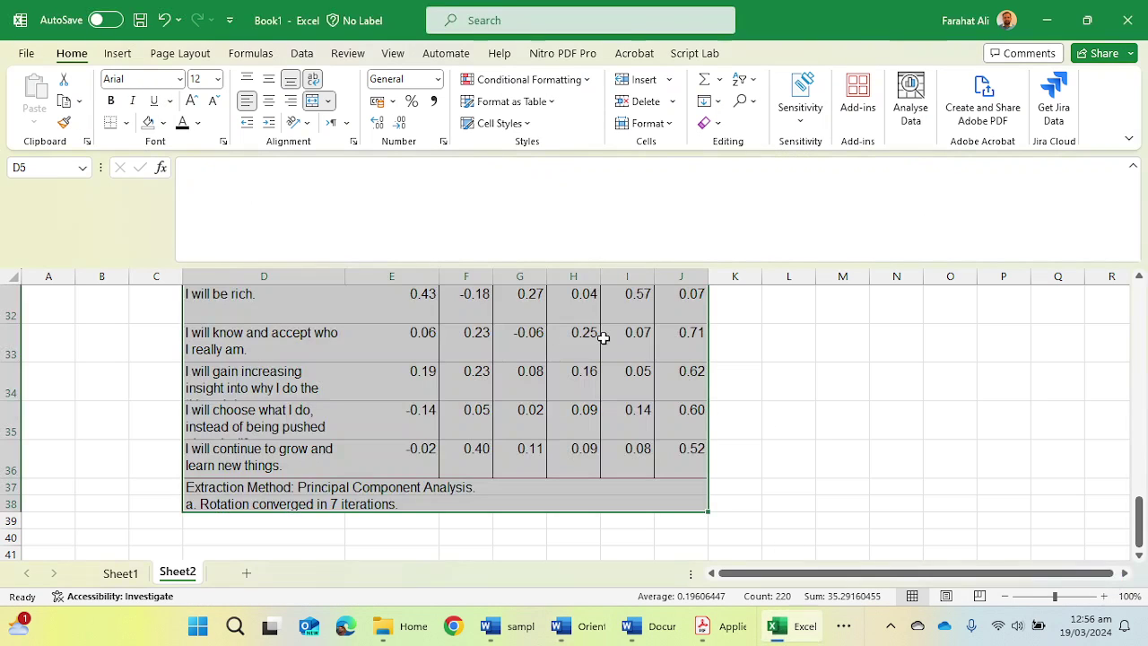
pyautogui.scroll(10, 484, 387)
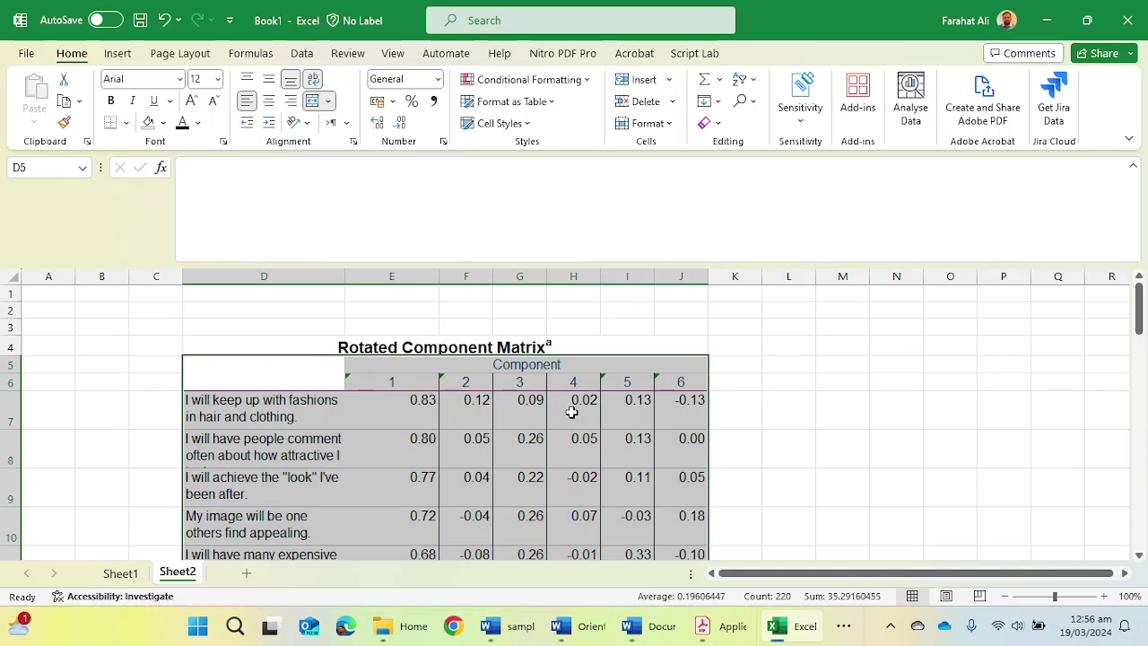
# - Glance at the Document2 draft, then scroll the Orientation Scale Items example up to its table title
pyautogui.click(649, 624)
pyautogui.scroll(5, 506, 415)
pyautogui.scroll(5, 506, 416)
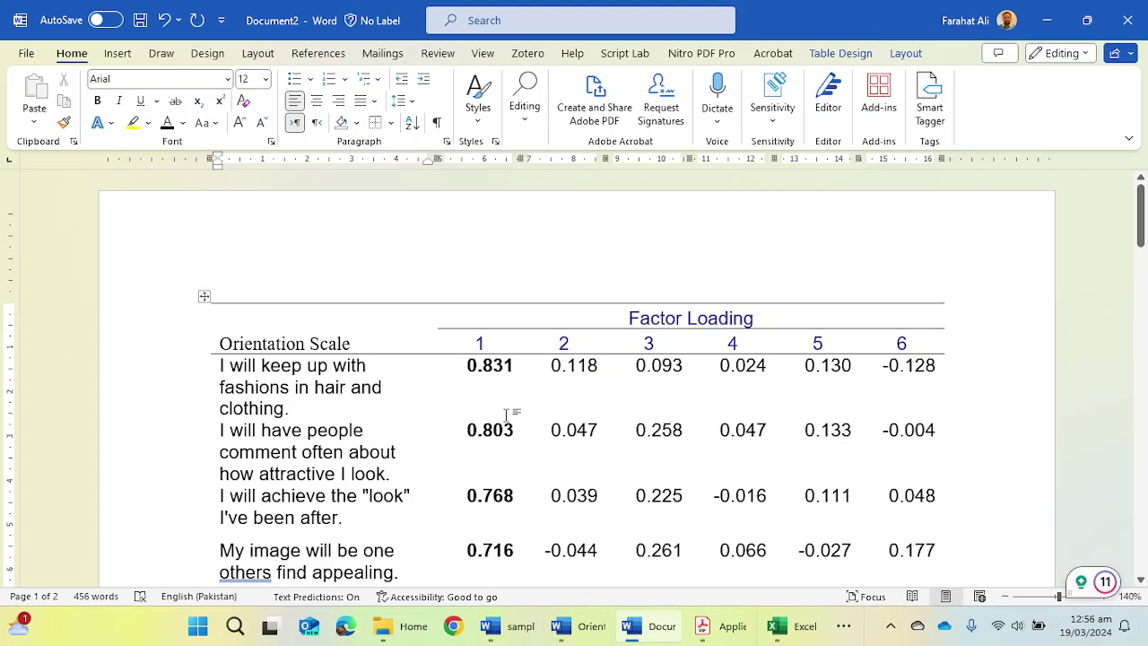
pyautogui.click(583, 625)
pyautogui.scroll(3, 524, 353)
pyautogui.scroll(1, 393, 291)
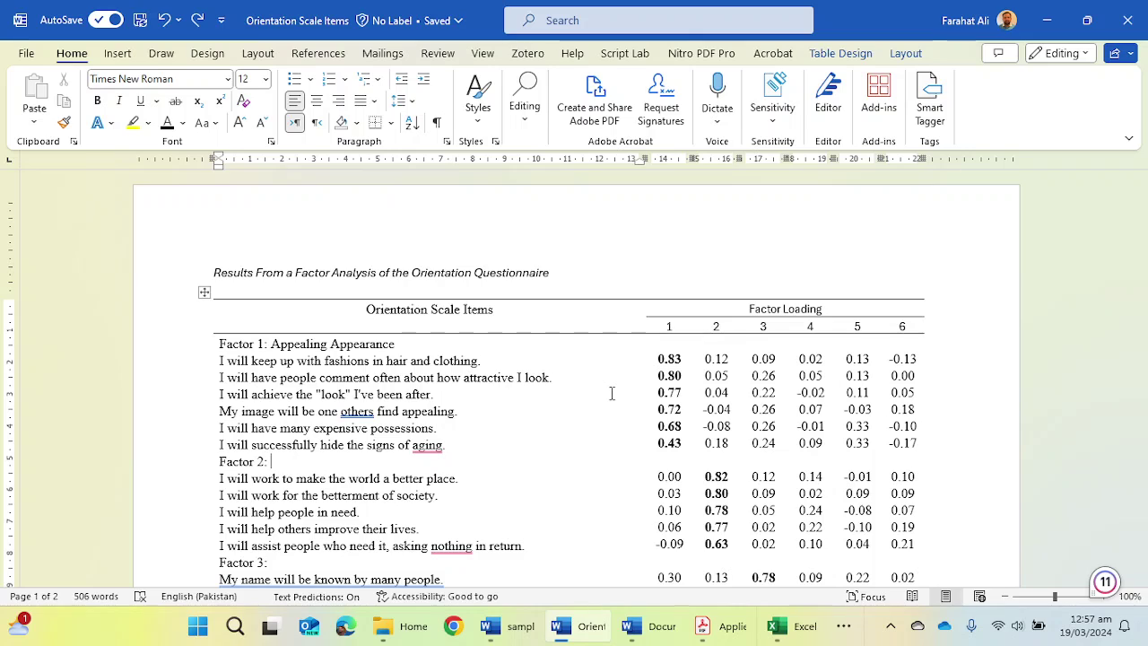
pyautogui.scroll(-2, 612, 392)
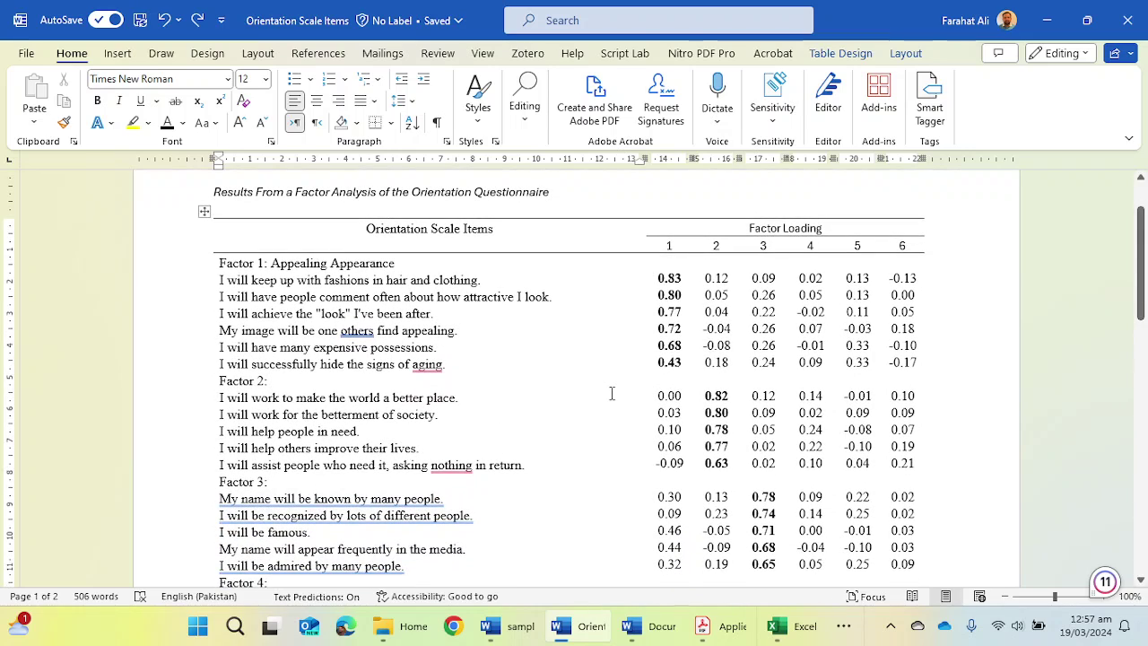